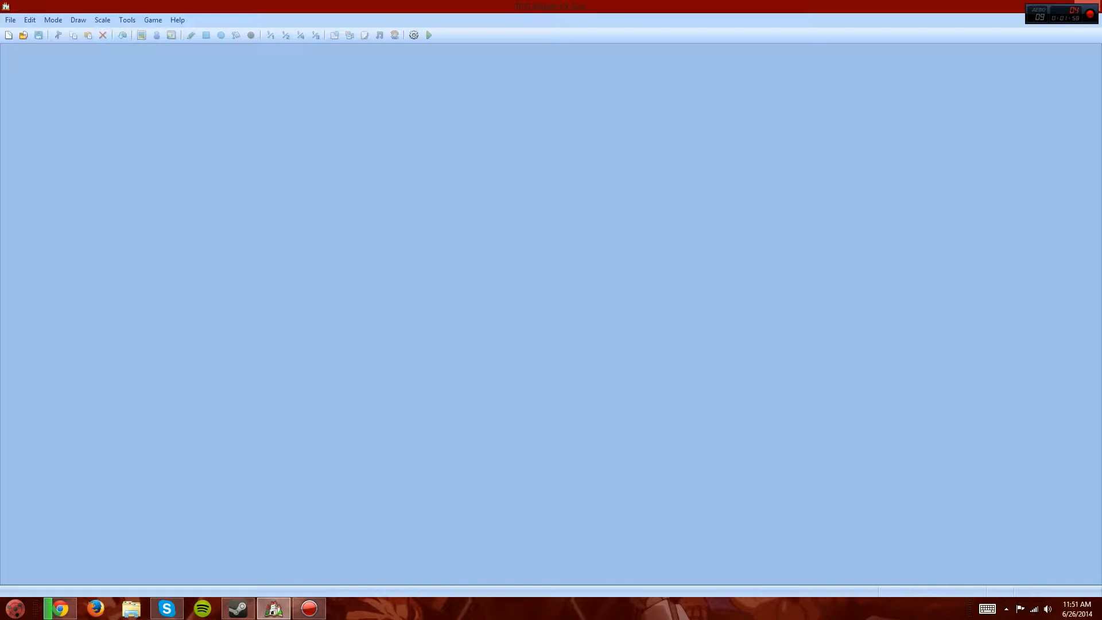
# Create a new project with the folder name and game title "Youtube Tutorial Series"
pyautogui.click(10, 20)
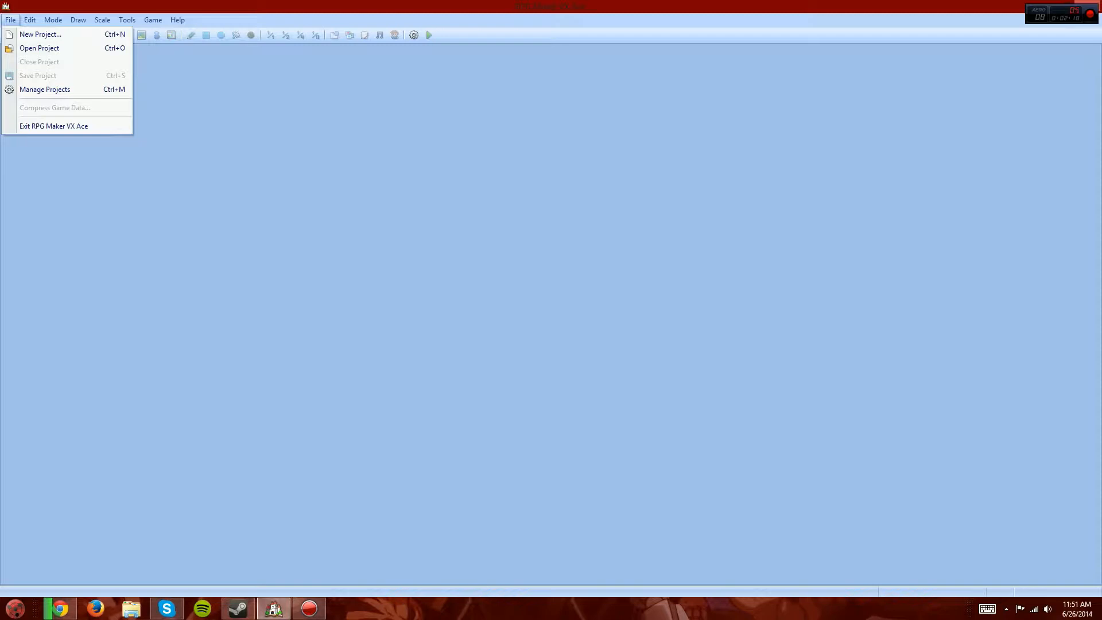
pyautogui.click(40, 34)
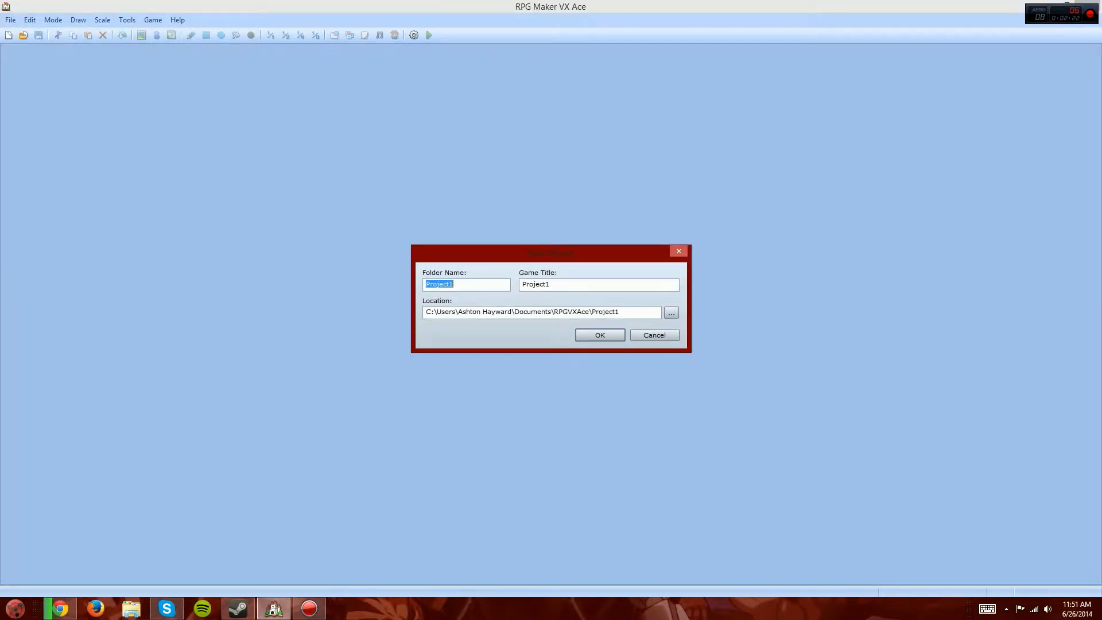
pyautogui.write('Youtube Tutorial Series')
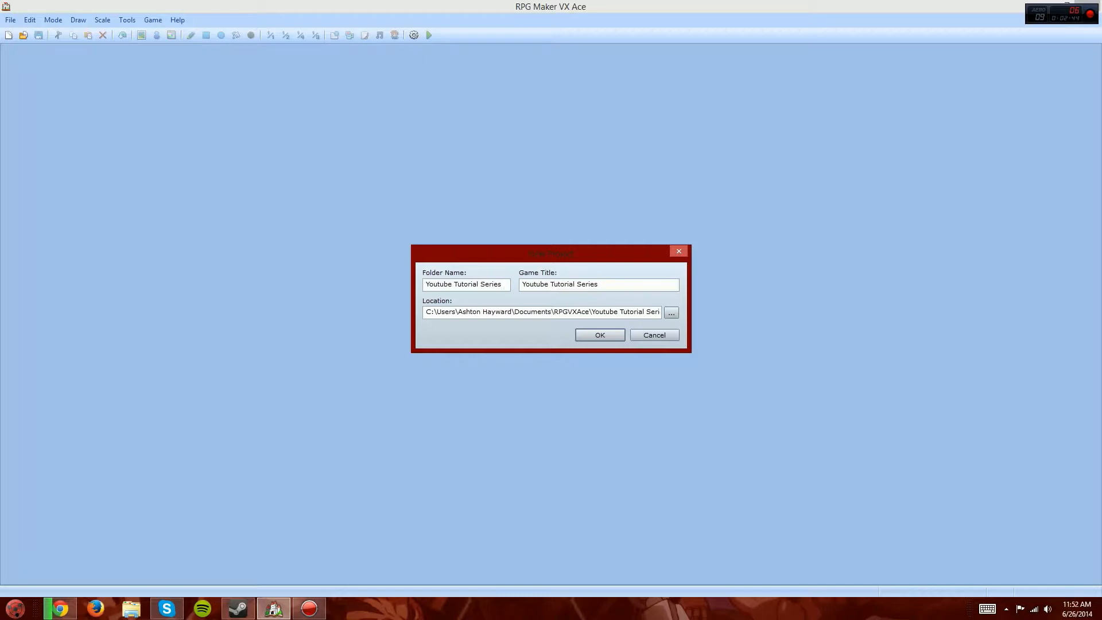
pyautogui.press('Return')
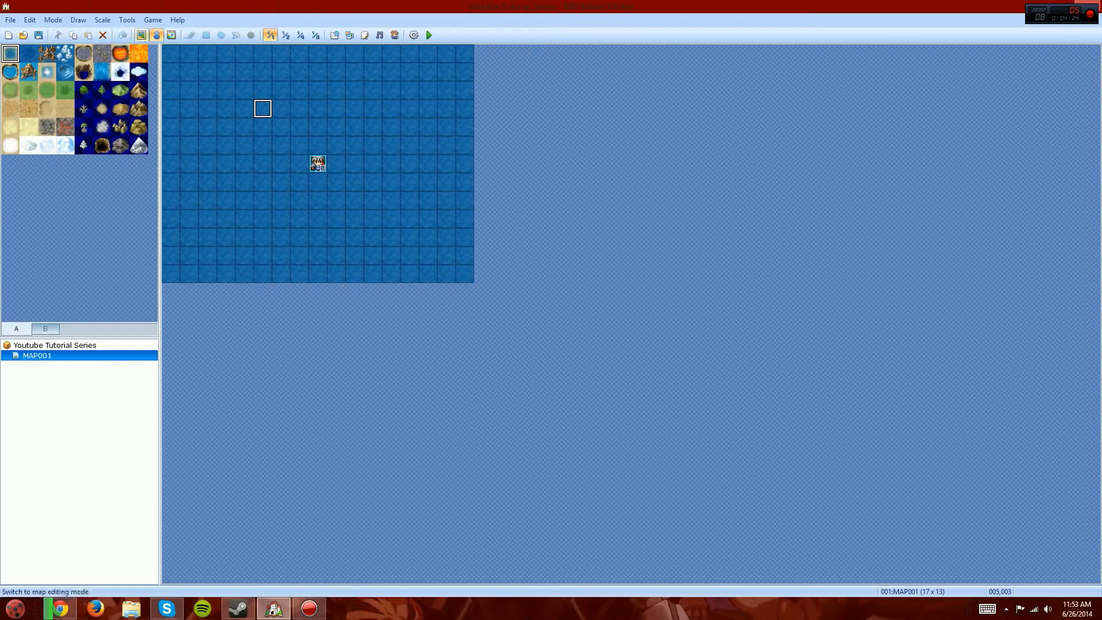
# In map editing mode, paint a one-tile-high strip of grassland on the ocean and undo it
pyautogui.click(141, 35)
pyautogui.click(47, 90)
pyautogui.moveTo(207, 108); pyautogui.dragTo(322, 109)
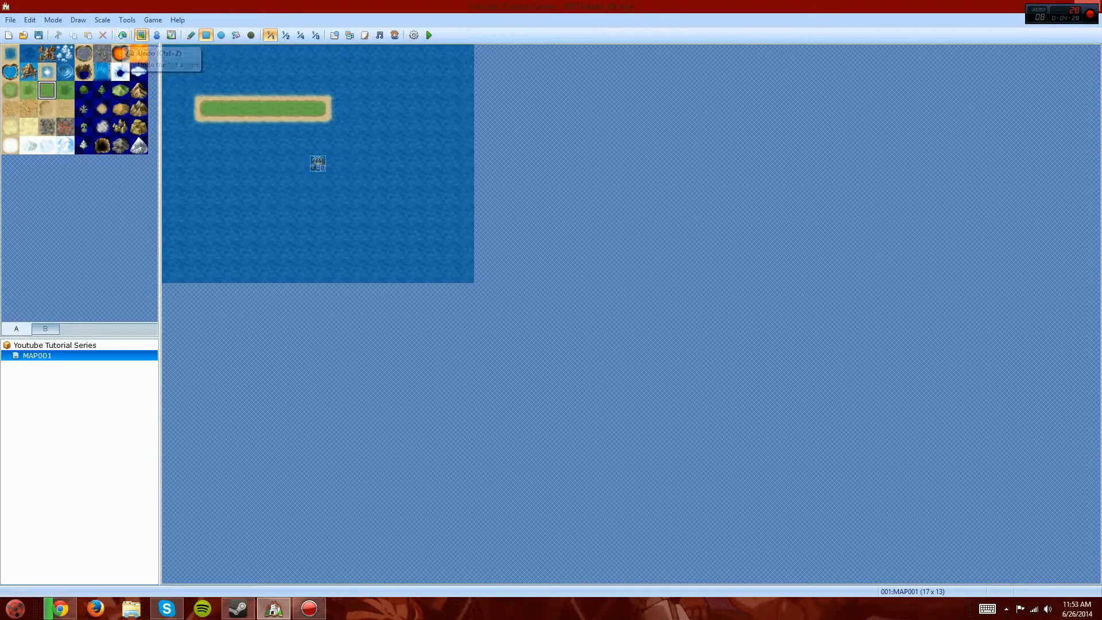
pyautogui.click(122, 35)
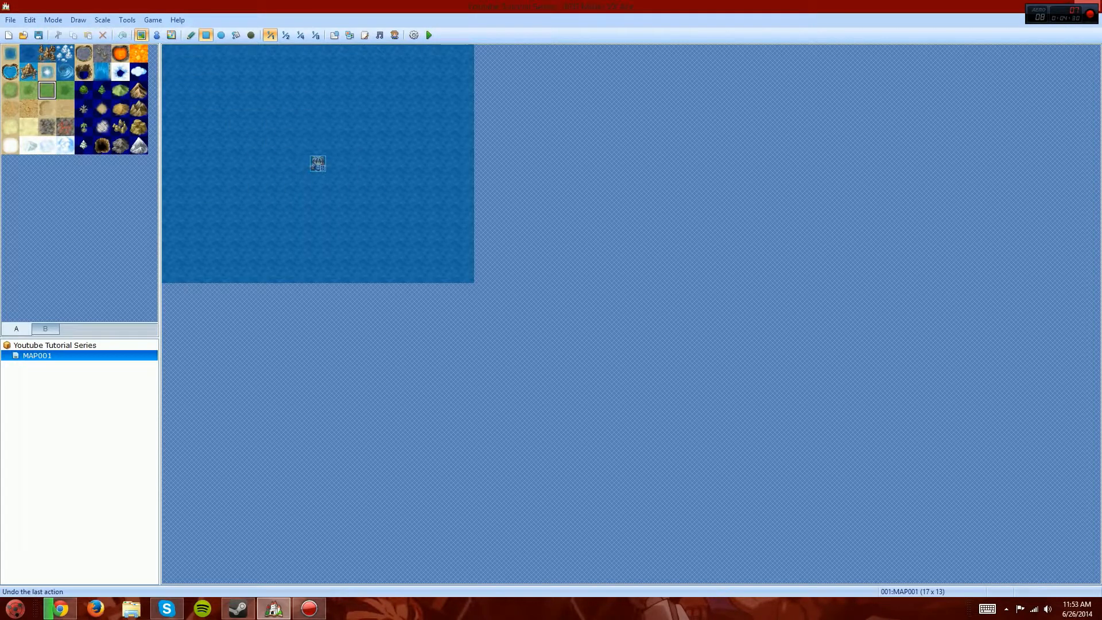
# Paint three grassland rectangles on the ocean map and undo them all
pyautogui.moveTo(298, 88); pyautogui.dragTo(340, 147)
pyautogui.moveTo(281, 163); pyautogui.dragTo(355, 238)
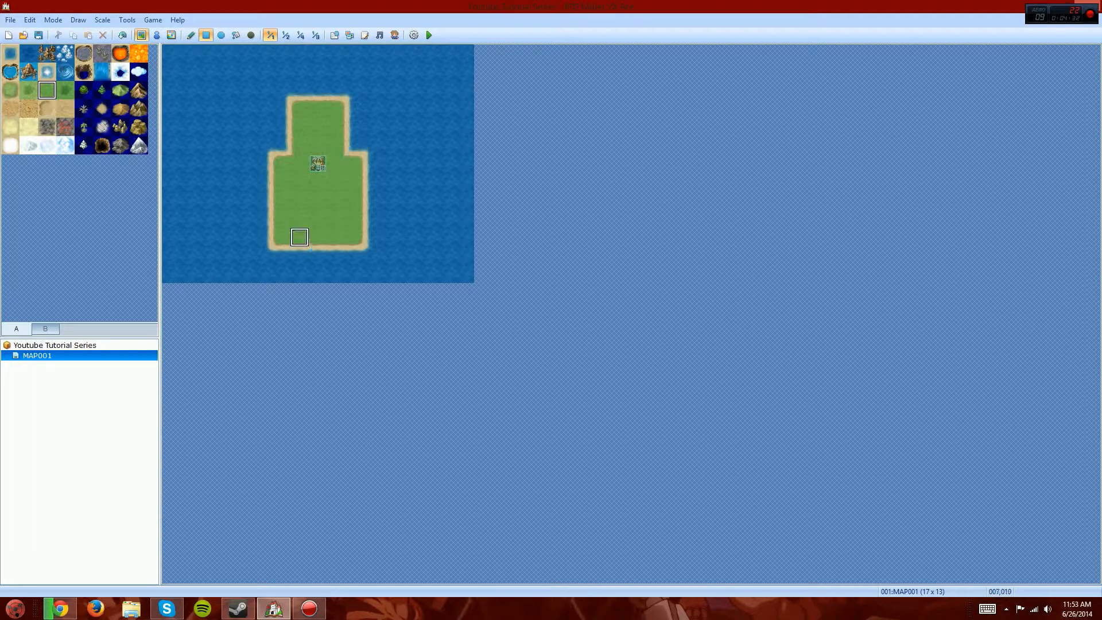
pyautogui.moveTo(226, 165); pyautogui.dragTo(244, 146)
pyautogui.click(122, 35)
pyautogui.click(121, 35)
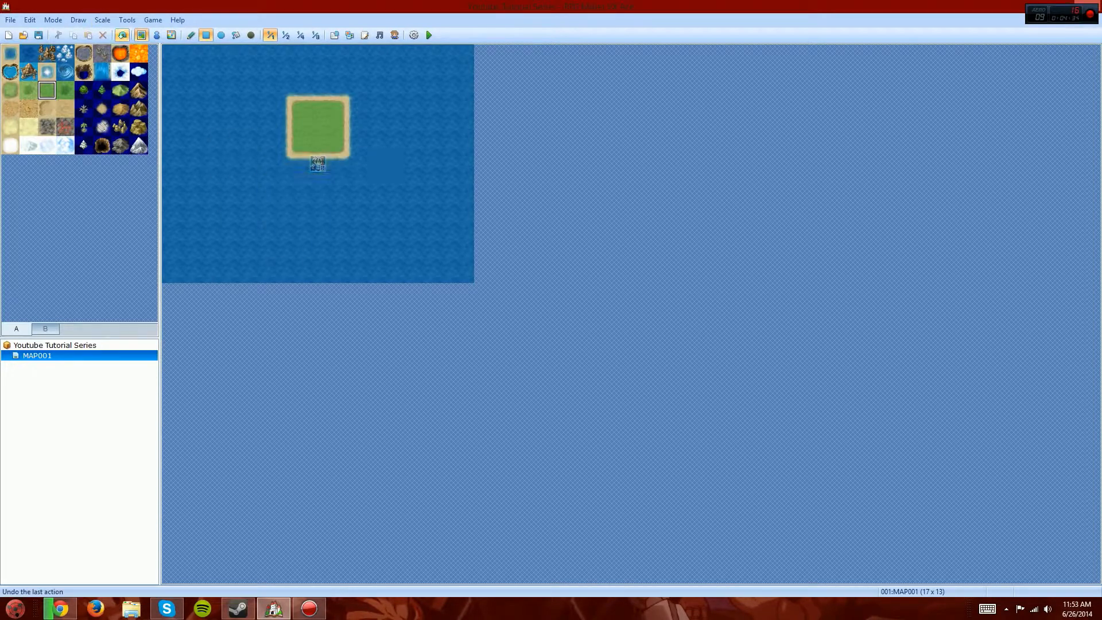
pyautogui.click(122, 35)
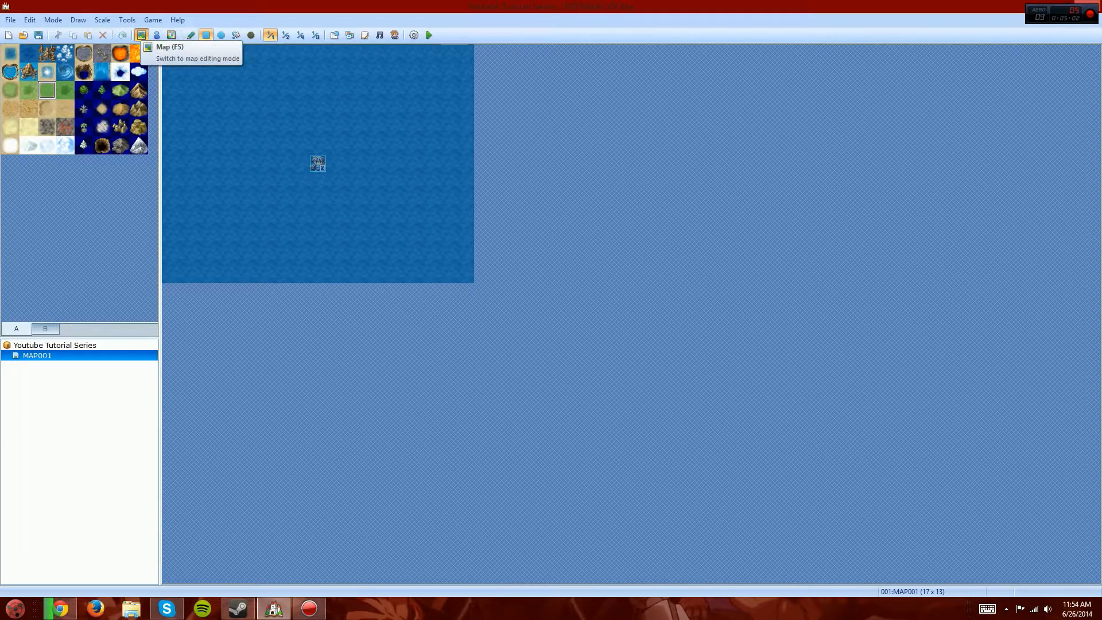
# Compare the tiles available in tile sets A and B
pyautogui.click(46, 329)
pyautogui.click(16, 329)
pyautogui.click(46, 329)
pyautogui.click(16, 329)
pyautogui.click(46, 329)
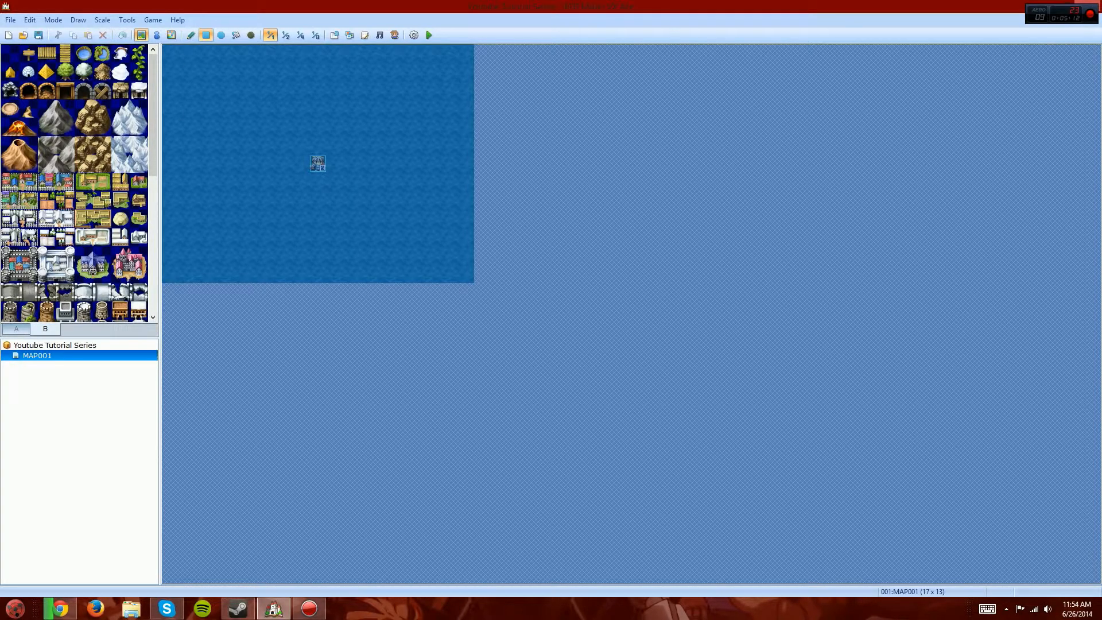
pyautogui.click(16, 329)
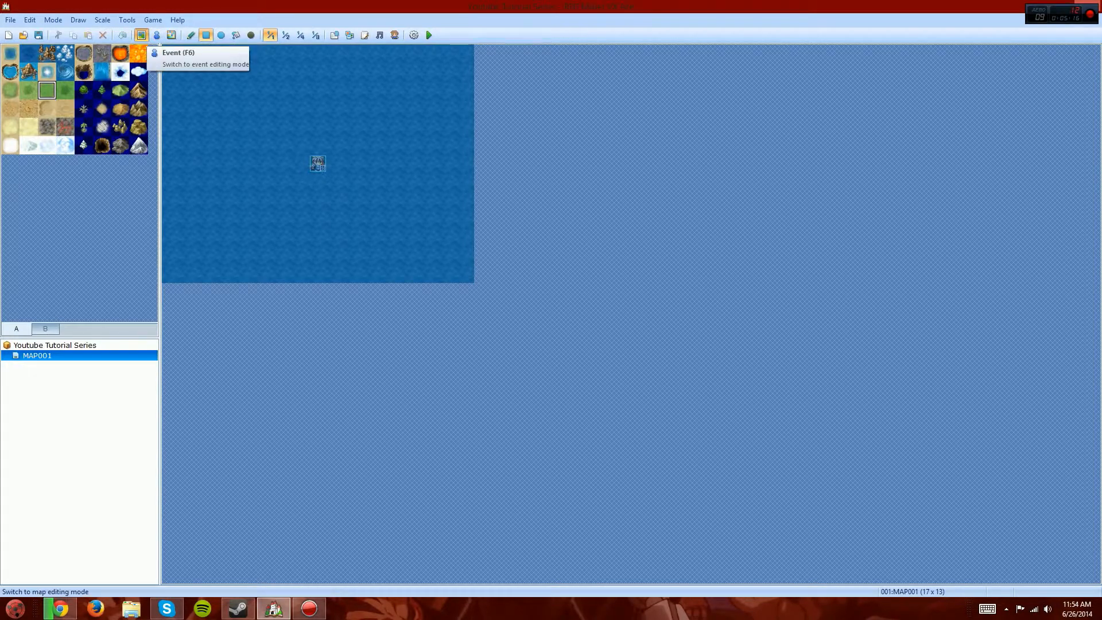
# In event editing mode, view the settings of a new event at tile 003,003 and close it without saving
pyautogui.click(157, 35)
pyautogui.doubleClick(226, 109)
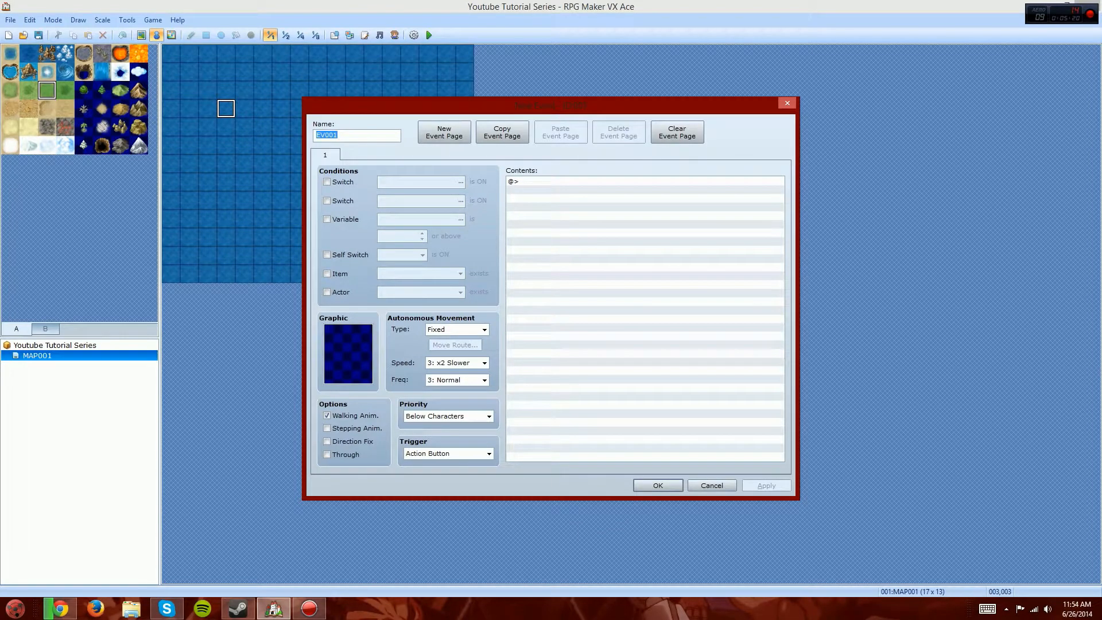
pyautogui.click(787, 103)
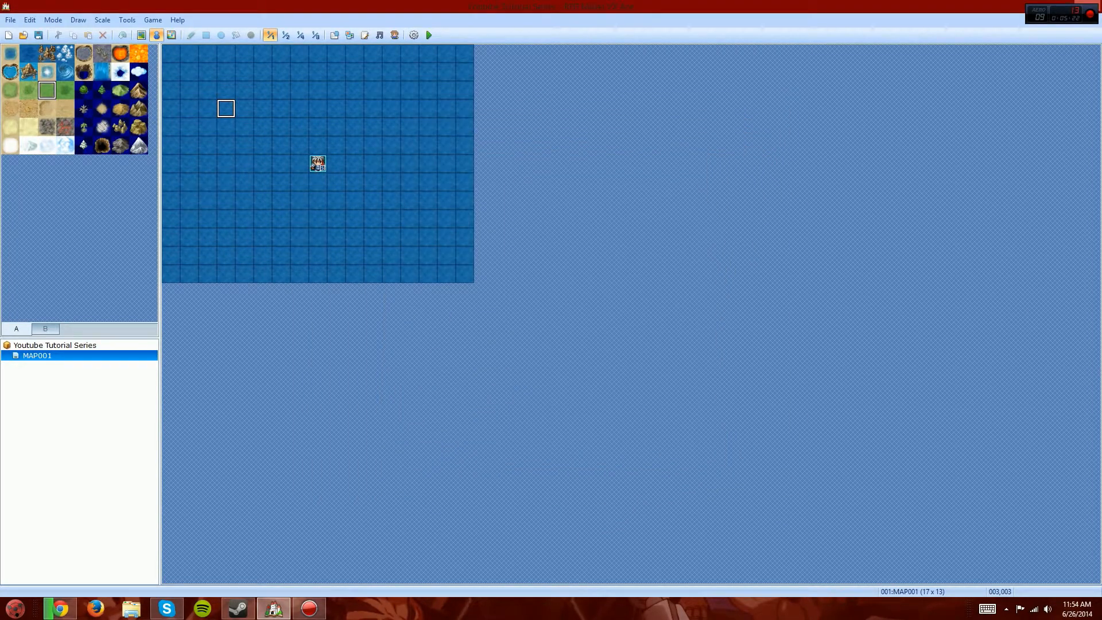
# Switch to region mode and view the encounter options in MAP001's properties, cancelling the new encounter
pyautogui.click(171, 36)
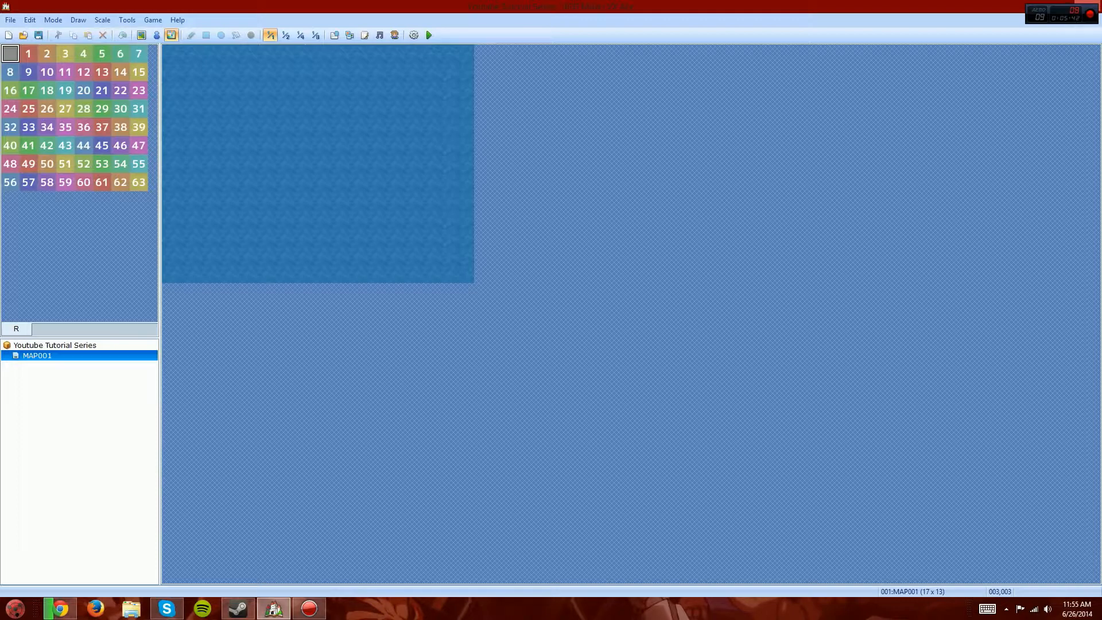
pyautogui.rightClick(62, 358)
pyautogui.click(83, 367)
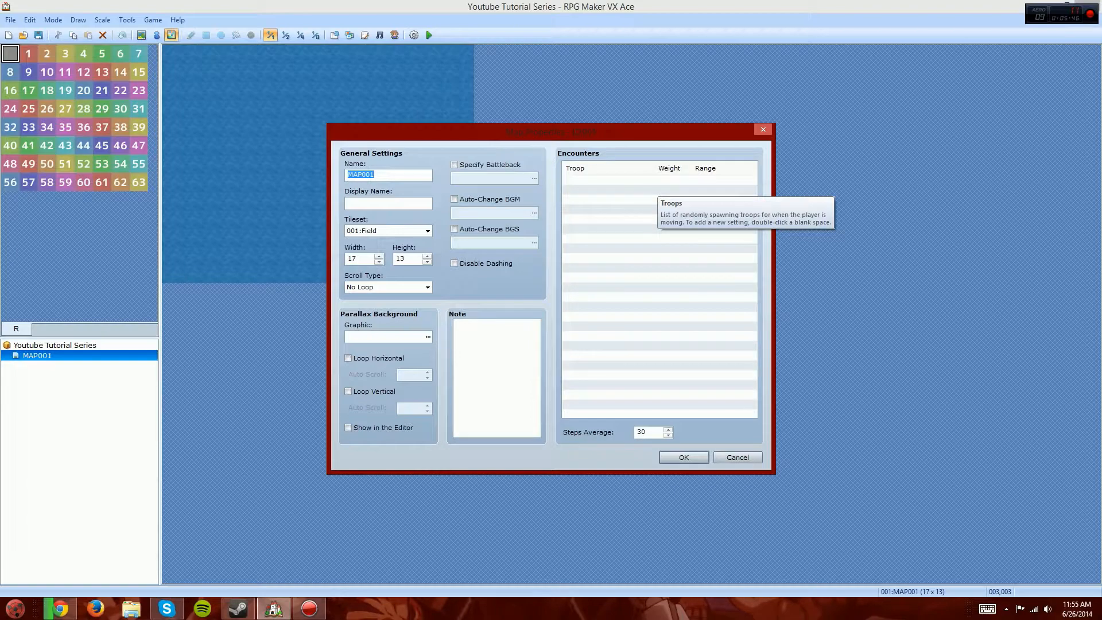
pyautogui.doubleClick(654, 180)
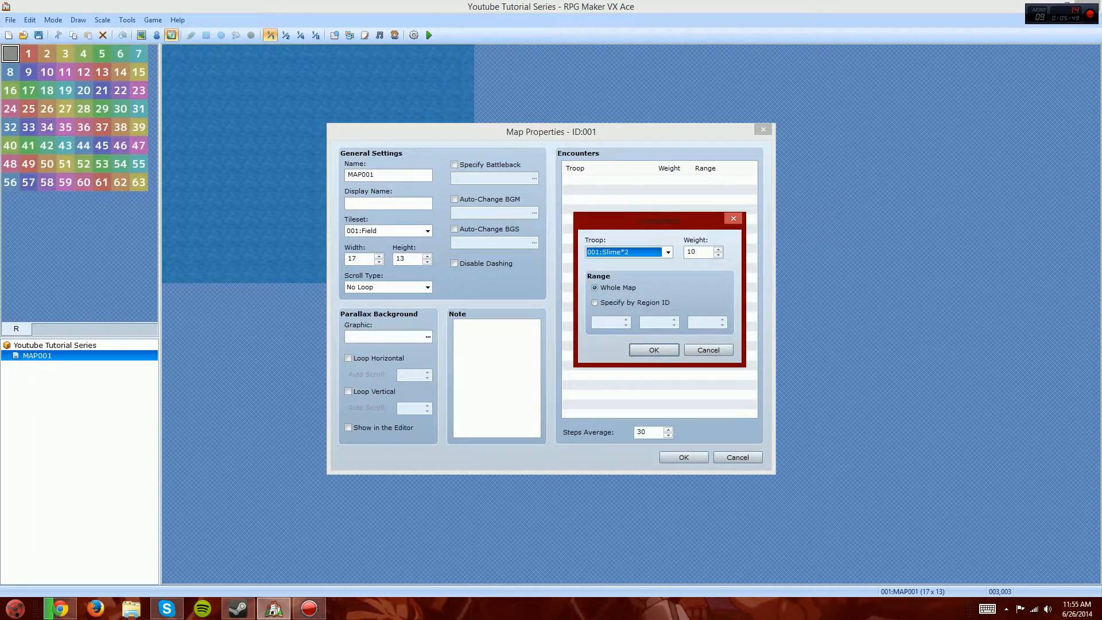
pyautogui.click(708, 350)
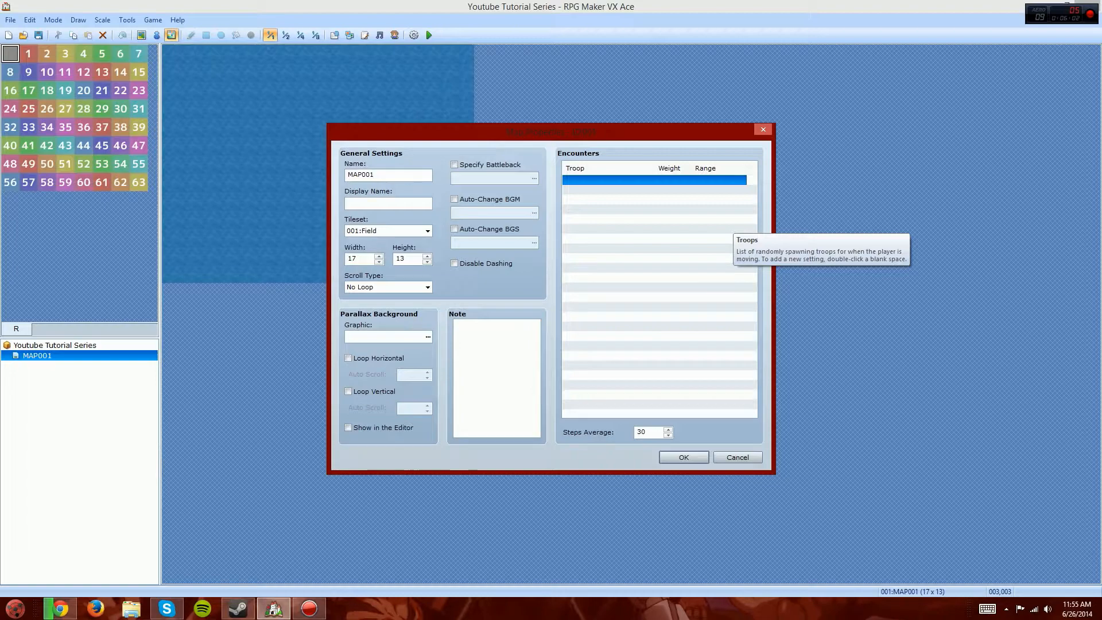
# Try limiting a new Slime*2 encounter to specific region IDs, then discard the encounter and the map properties
pyautogui.doubleClick(733, 223)
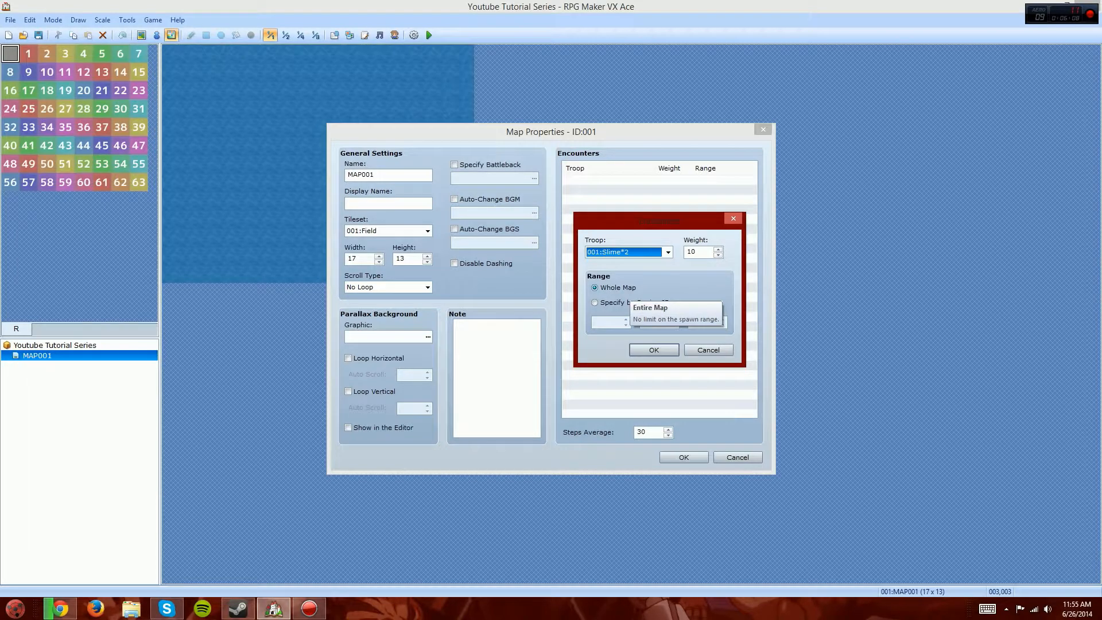
pyautogui.click(634, 302)
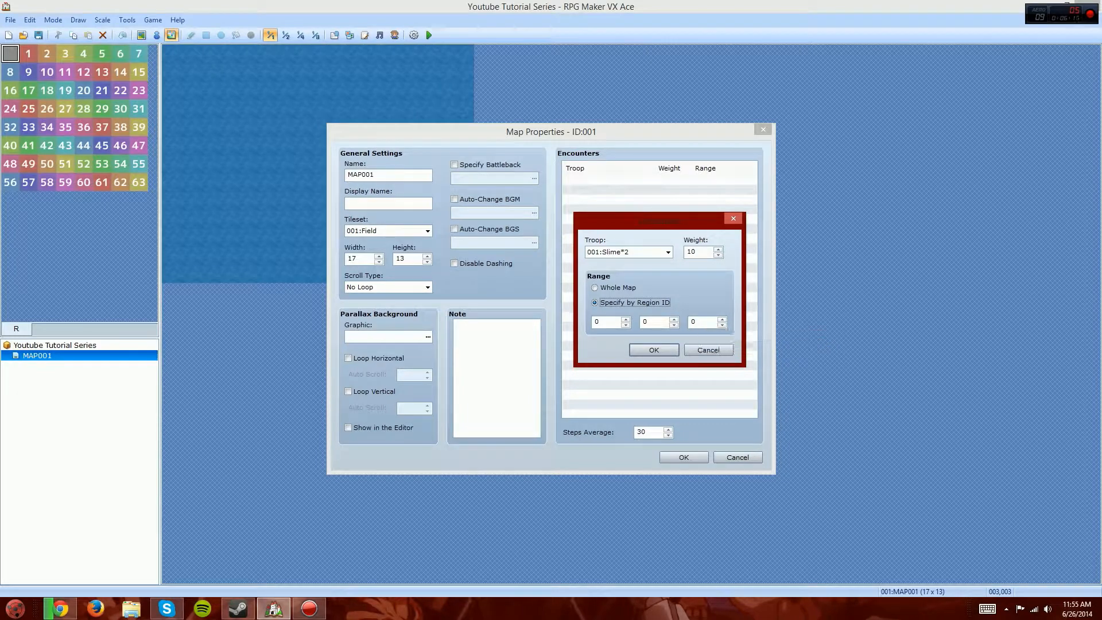
pyautogui.click(708, 350)
pyautogui.click(737, 457)
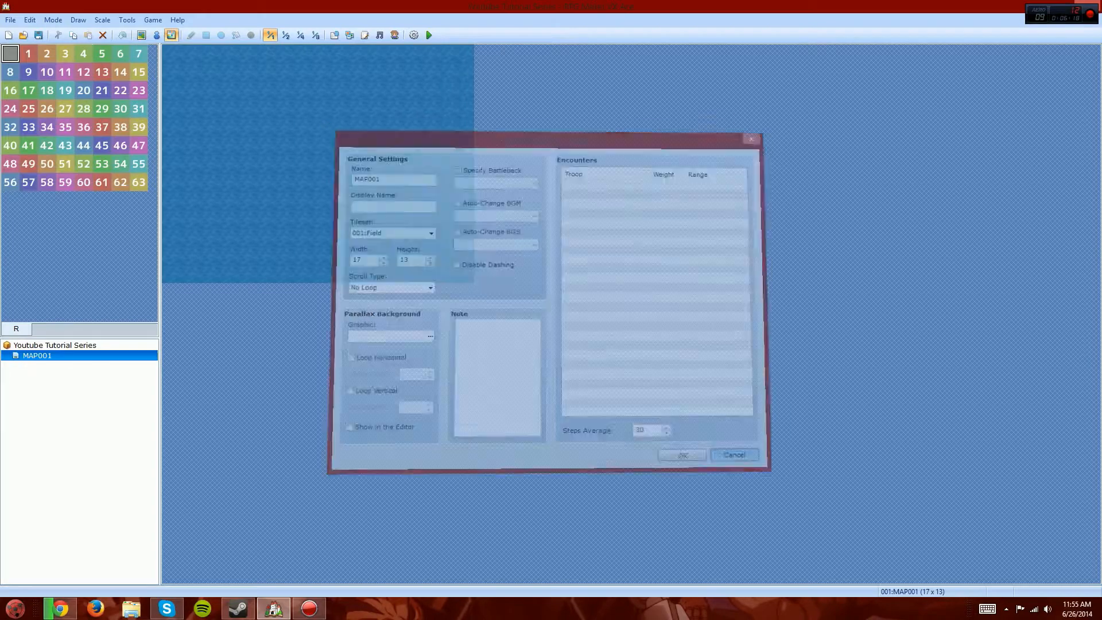
# Return to map editing mode and change MAP001's tileset to 002:Exterior
pyautogui.click(29, 54)
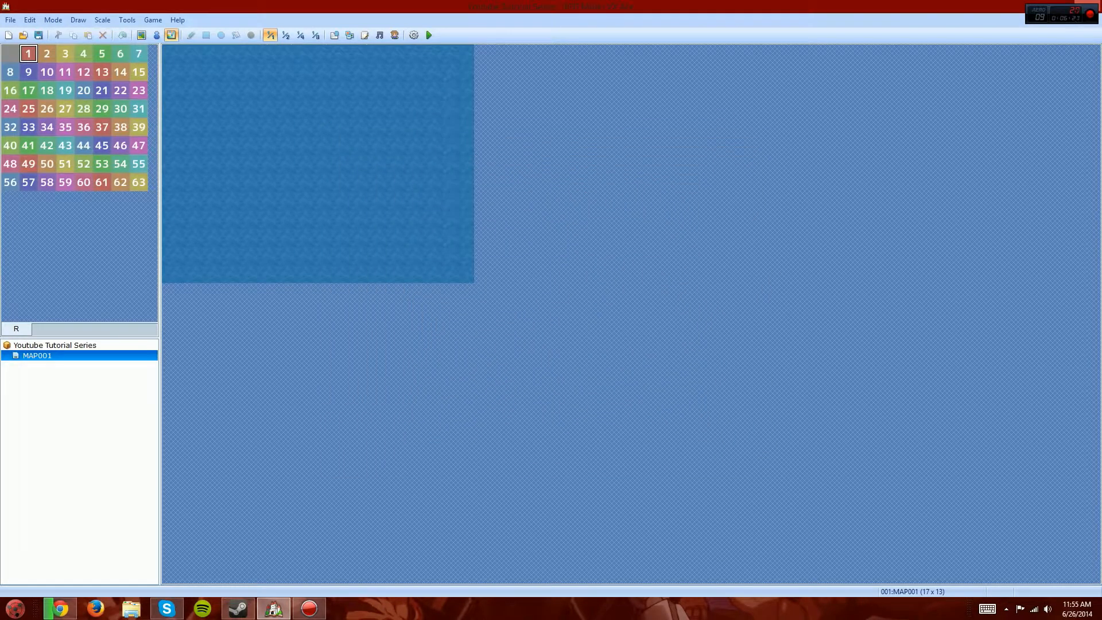
pyautogui.click(142, 35)
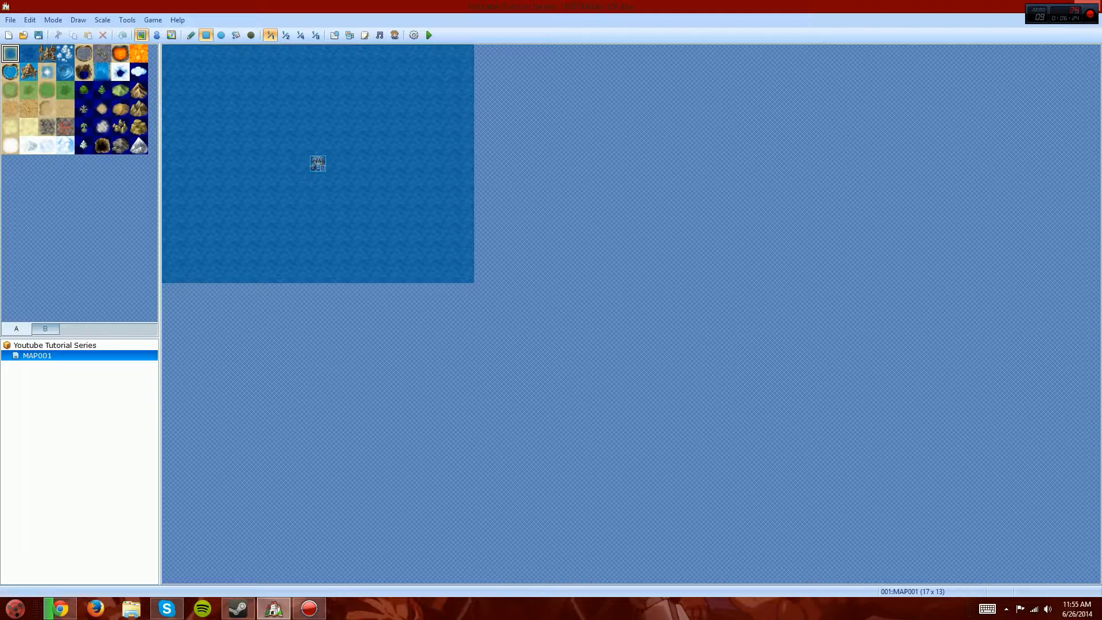
pyautogui.rightClick(79, 356)
pyautogui.click(115, 364)
pyautogui.click(427, 230)
pyautogui.click(389, 251)
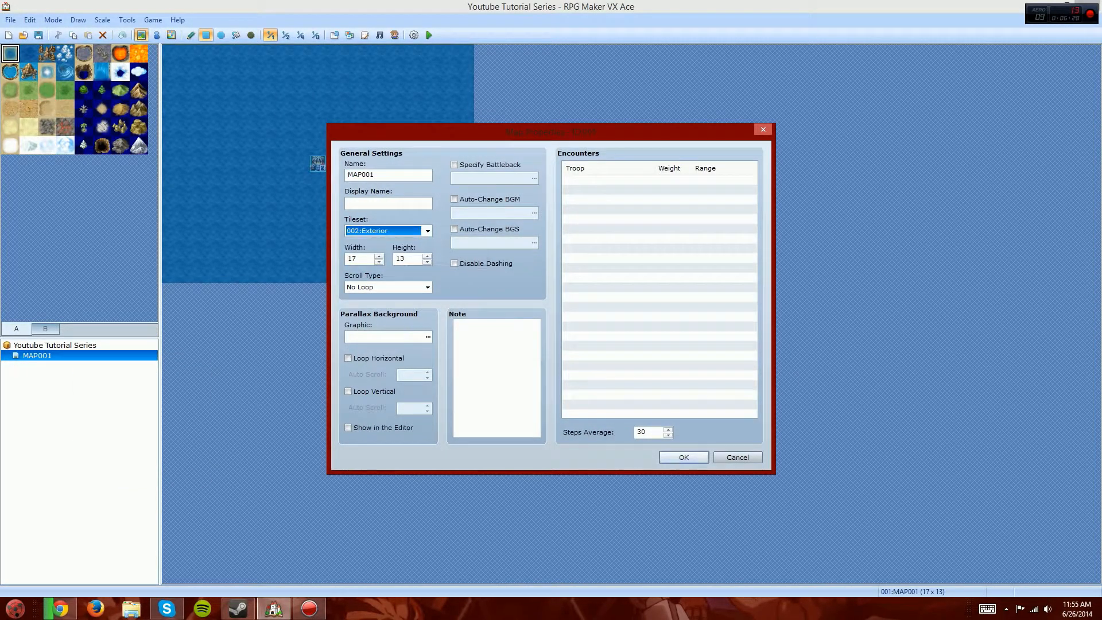
pyautogui.press('Return')
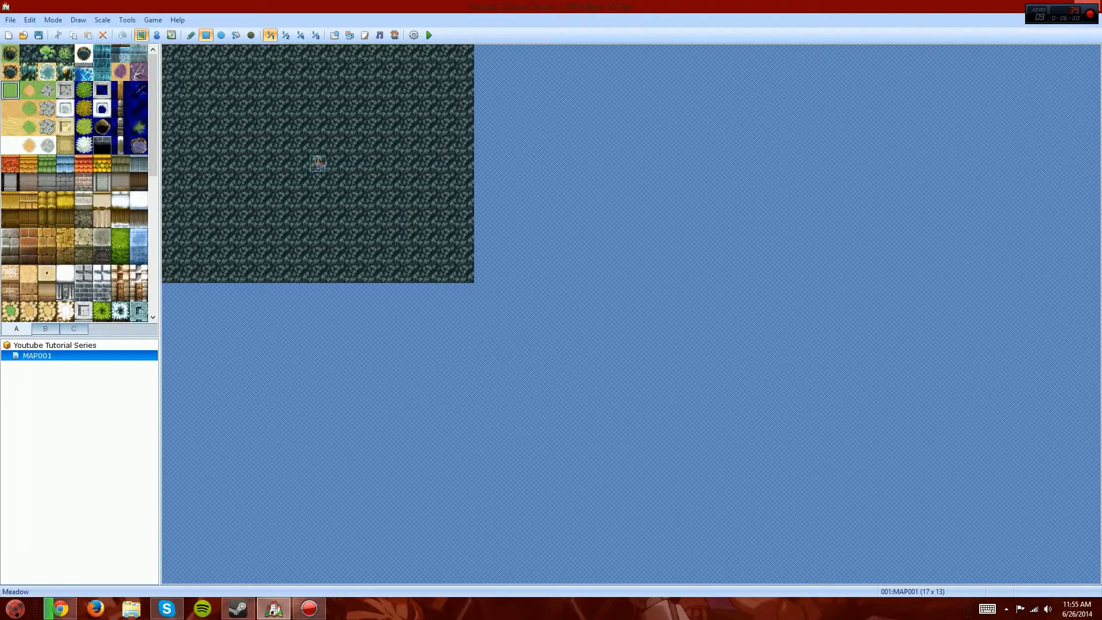
# Flood-fill the whole map with the Meadow tile
pyautogui.click(235, 35)
pyautogui.click(206, 50)
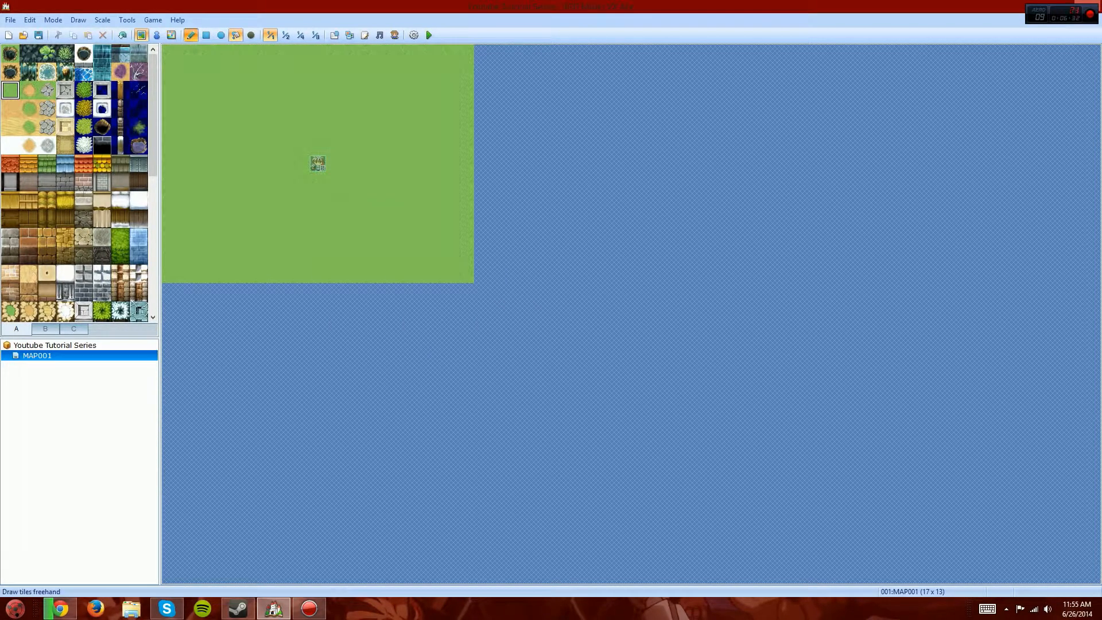
# Draw four irregular patches of the dense green bush tile freehand across the meadow with the Pencil
pyautogui.click(84, 90)
pyautogui.moveTo(186, 91)
pyautogui.mouseDown()
pyautogui.moveTo(264, 144)
pyautogui.moveTo(207, 108)
pyautogui.moveTo(224, 143)
pyautogui.moveTo(193, 144)
pyautogui.mouseUp()
pyautogui.moveTo(318, 253)
pyautogui.mouseDown()
pyautogui.moveTo(408, 199)
pyautogui.moveTo(429, 237)
pyautogui.moveTo(465, 224)
pyautogui.mouseUp()
pyautogui.moveTo(428, 165)
pyautogui.mouseDown()
pyautogui.moveTo(437, 106)
pyautogui.moveTo(408, 71)
pyautogui.moveTo(397, 86)
pyautogui.mouseUp()
pyautogui.moveTo(336, 109)
pyautogui.mouseDown()
pyautogui.moveTo(337, 90)
pyautogui.moveTo(301, 71)
pyautogui.mouseUp()
pyautogui.moveTo(299, 230); pyautogui.dragTo(300, 274)
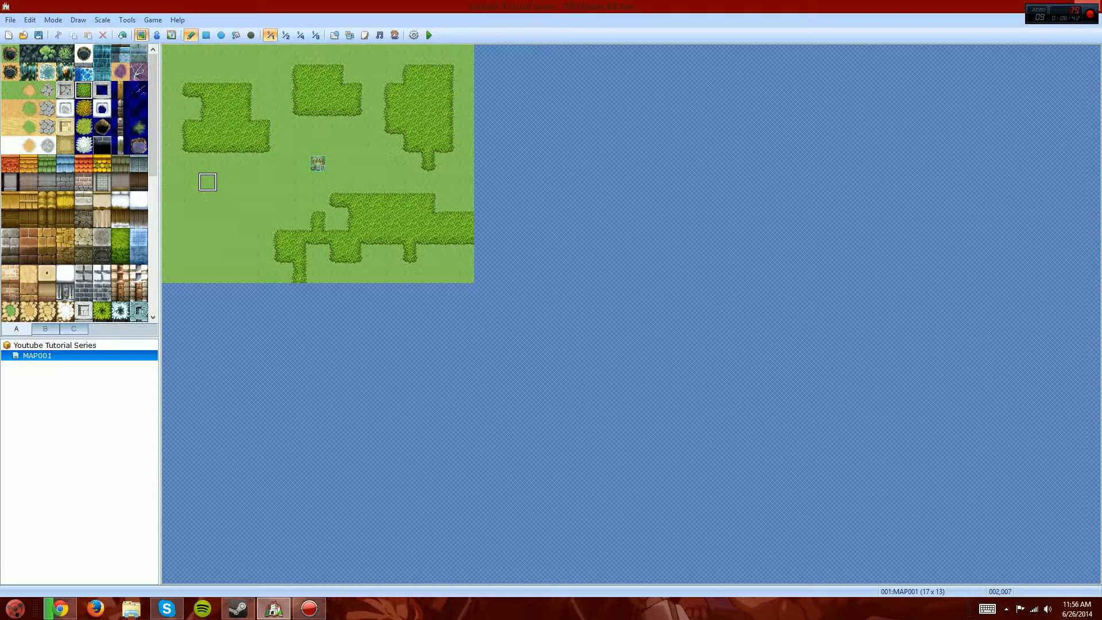
# In region mode, mark the upper-left bush patch with region ID 1
pyautogui.click(172, 35)
pyautogui.click(28, 53)
pyautogui.moveTo(189, 90)
pyautogui.mouseDown()
pyautogui.moveTo(226, 91)
pyautogui.moveTo(263, 145)
pyautogui.moveTo(226, 127)
pyautogui.moveTo(227, 108)
pyautogui.moveTo(208, 127)
pyautogui.mouseUp()
pyautogui.click(226, 146)
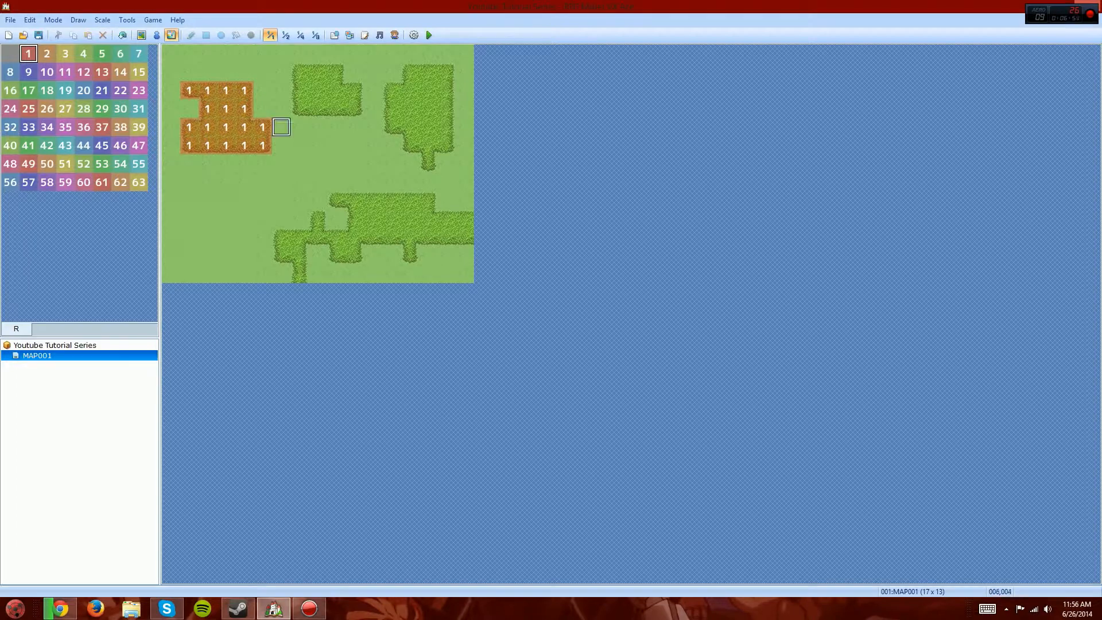
# Mark the upper-middle, upper-right and lower bush patches with region IDs 2, 3 and 4 respectively
pyautogui.click(47, 53)
pyautogui.moveTo(300, 109)
pyautogui.mouseDown()
pyautogui.moveTo(301, 72)
pyautogui.moveTo(337, 72)
pyautogui.moveTo(319, 90)
pyautogui.moveTo(337, 108)
pyautogui.moveTo(354, 90)
pyautogui.mouseUp()
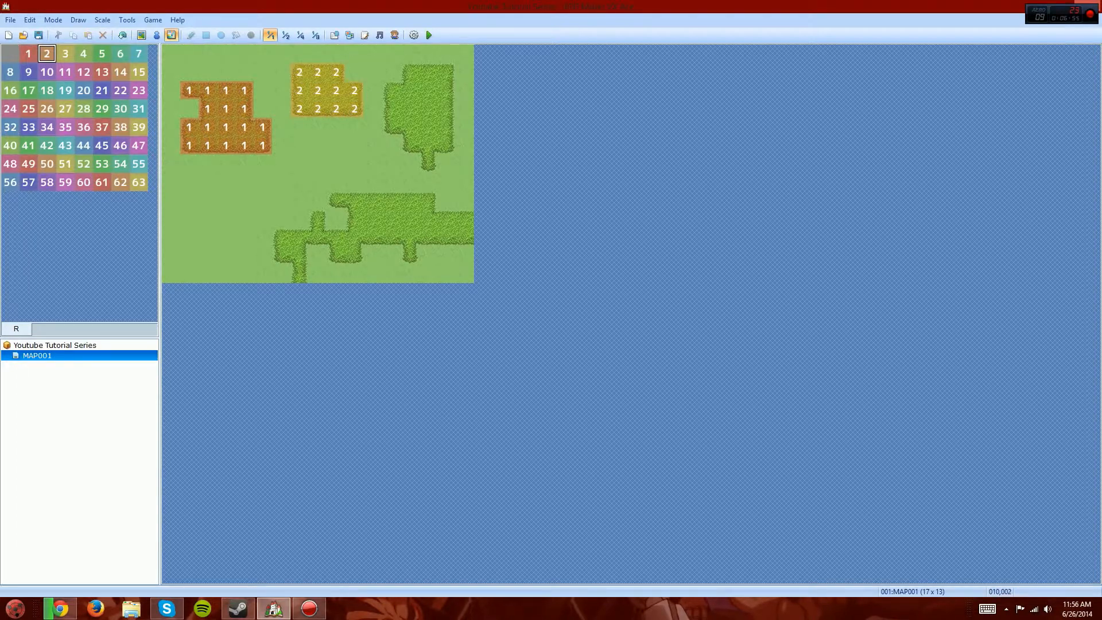
pyautogui.click(65, 53)
pyautogui.moveTo(391, 90)
pyautogui.mouseDown()
pyautogui.moveTo(427, 71)
pyautogui.moveTo(446, 91)
pyautogui.moveTo(428, 145)
pyautogui.moveTo(447, 127)
pyautogui.moveTo(428, 163)
pyautogui.moveTo(410, 146)
pyautogui.moveTo(410, 109)
pyautogui.moveTo(391, 108)
pyautogui.moveTo(391, 127)
pyautogui.mouseUp()
pyautogui.click(83, 53)
pyautogui.moveTo(299, 274)
pyautogui.mouseDown()
pyautogui.moveTo(300, 237)
pyautogui.moveTo(280, 256)
pyautogui.moveTo(318, 237)
pyautogui.moveTo(318, 219)
pyautogui.moveTo(354, 237)
pyautogui.moveTo(465, 237)
pyautogui.moveTo(428, 219)
pyautogui.moveTo(373, 218)
pyautogui.moveTo(355, 200)
pyautogui.moveTo(428, 200)
pyautogui.moveTo(410, 255)
pyautogui.moveTo(336, 255)
pyautogui.mouseUp()
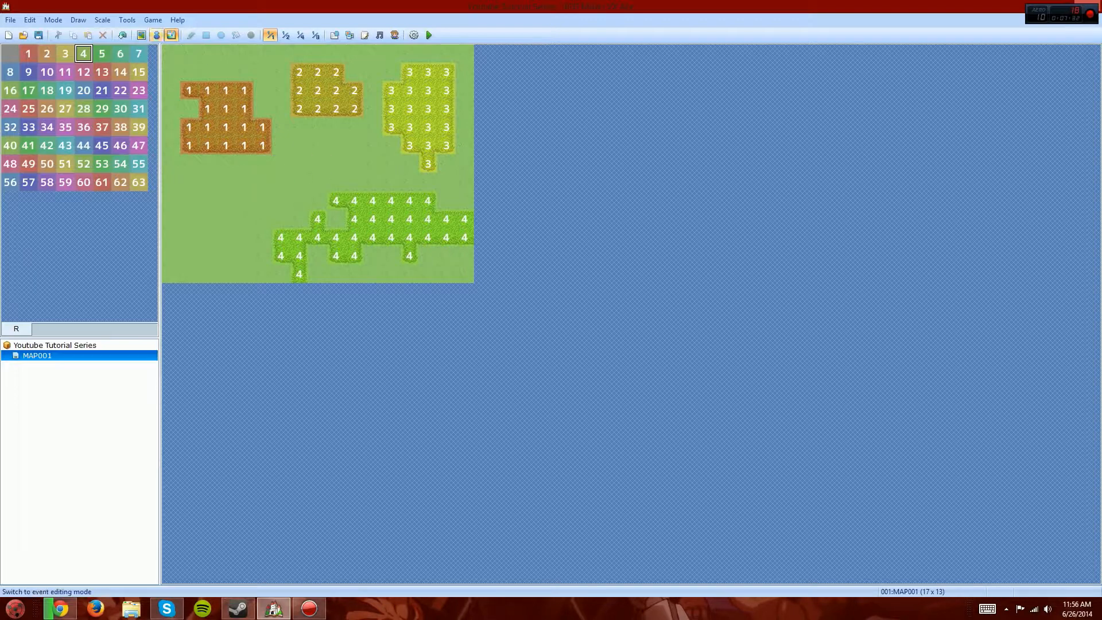
# Clear the region IDs from all four bush patches
pyautogui.click(10, 53)
pyautogui.moveTo(208, 91)
pyautogui.mouseDown()
pyautogui.moveTo(244, 127)
pyautogui.moveTo(171, 71)
pyautogui.moveTo(391, 127)
pyautogui.moveTo(428, 200)
pyautogui.moveTo(170, 256)
pyautogui.moveTo(410, 237)
pyautogui.moveTo(300, 274)
pyautogui.moveTo(410, 109)
pyautogui.moveTo(409, 90)
pyautogui.moveTo(446, 72)
pyautogui.mouseUp()
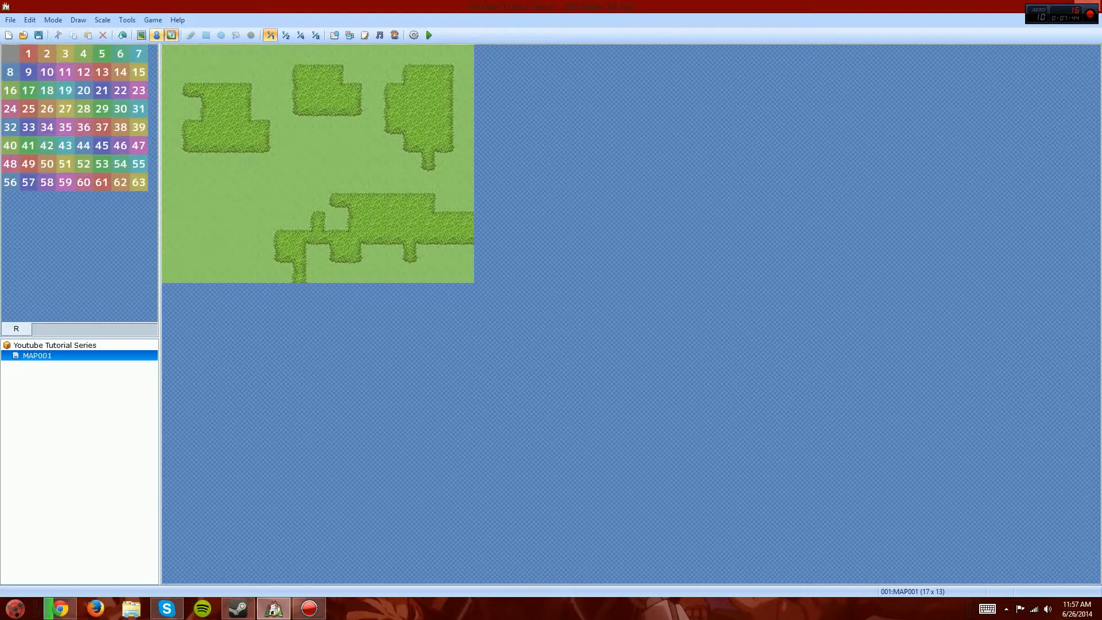
# Return to map editing mode and erase all the bush patches, covering the area with the Rectangle tool
pyautogui.click(141, 35)
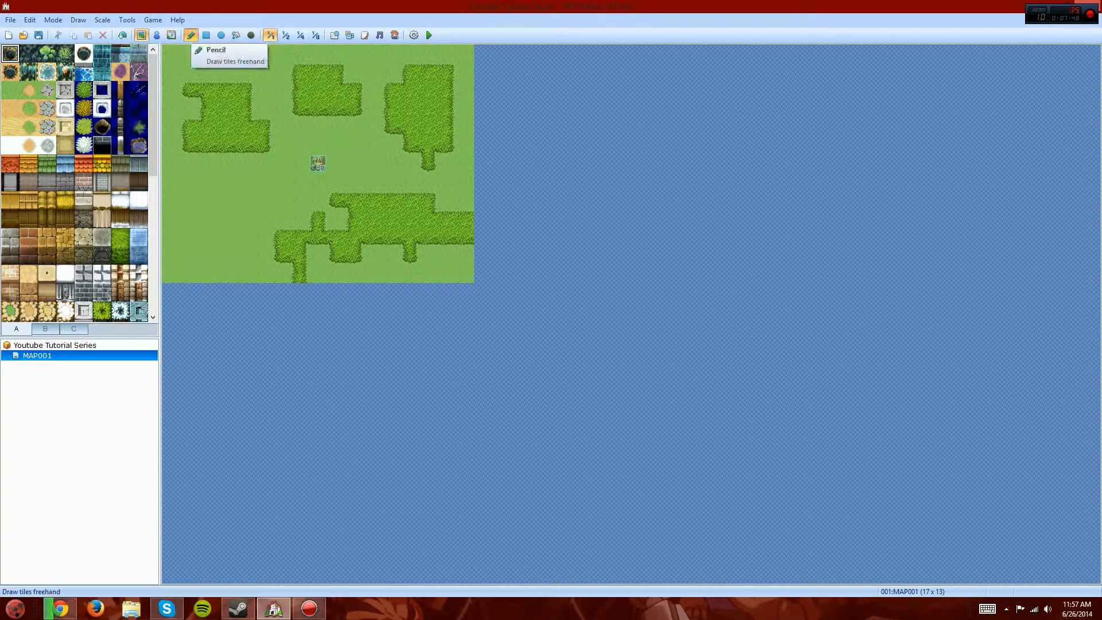
pyautogui.rightClick(208, 108)
pyautogui.moveTo(244, 218)
pyautogui.mouseDown()
pyautogui.moveTo(210, 184)
pyautogui.moveTo(226, 255)
pyautogui.mouseUp()
pyautogui.click(206, 35)
pyautogui.moveTo(245, 91)
pyautogui.mouseDown()
pyautogui.moveTo(356, 182)
pyautogui.moveTo(374, 183)
pyautogui.mouseUp()
pyautogui.moveTo(190, 72); pyautogui.dragTo(575, 348)
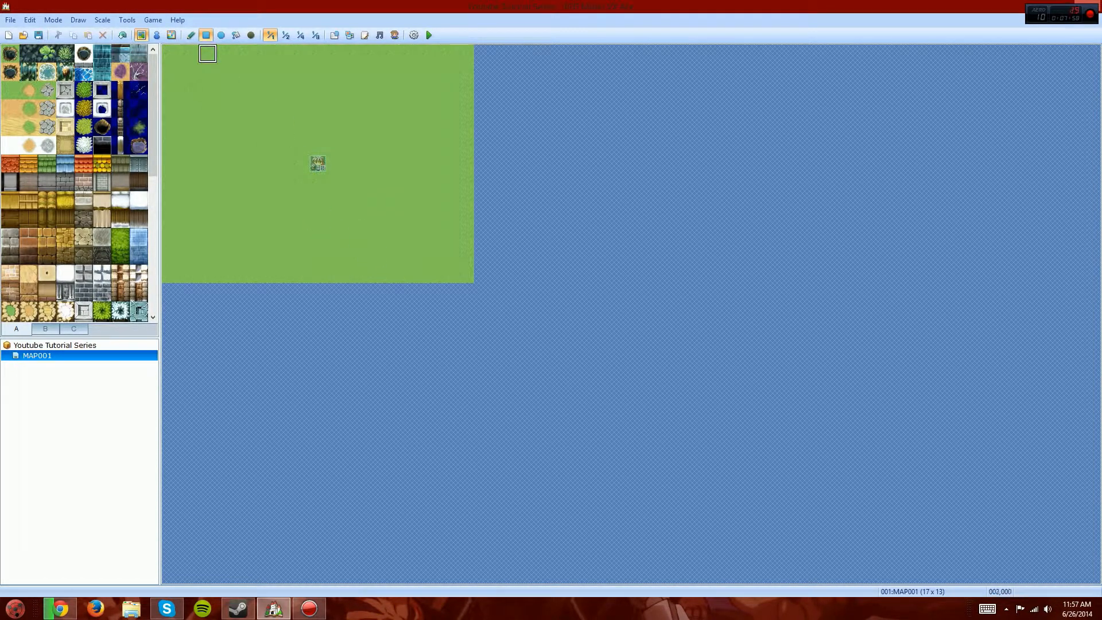
# Draw a single green bush tile in the map's top-left corner with the Pencil
pyautogui.click(84, 90)
pyautogui.click(191, 35)
pyautogui.click(170, 53)
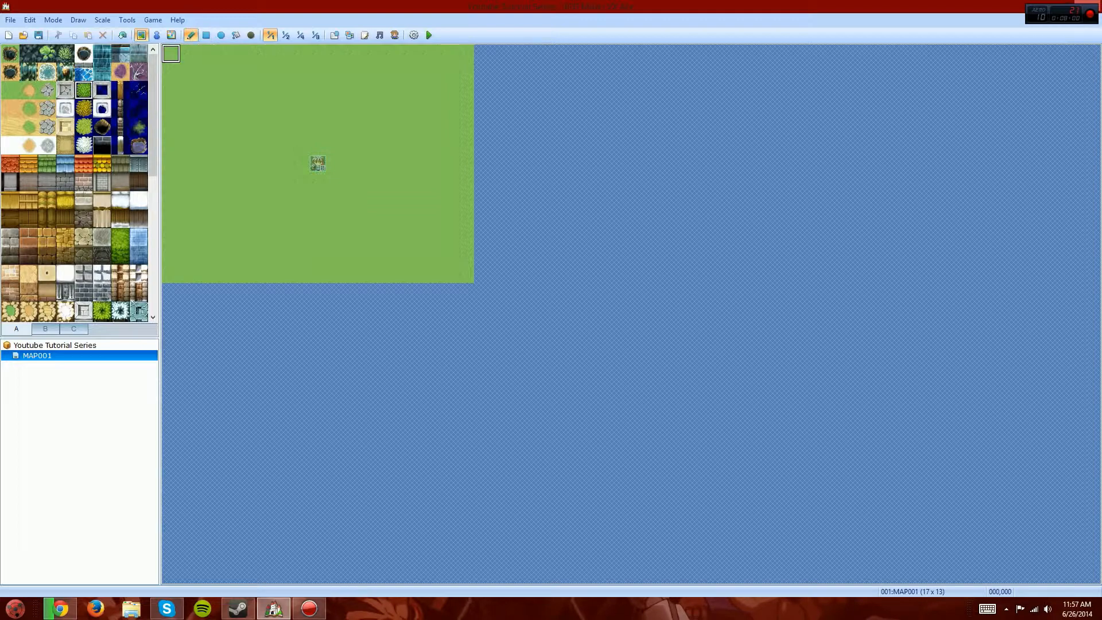
# Draw a large bush ellipse around the player's start position and undo it
pyautogui.click(222, 35)
pyautogui.moveTo(245, 90); pyautogui.dragTo(392, 218)
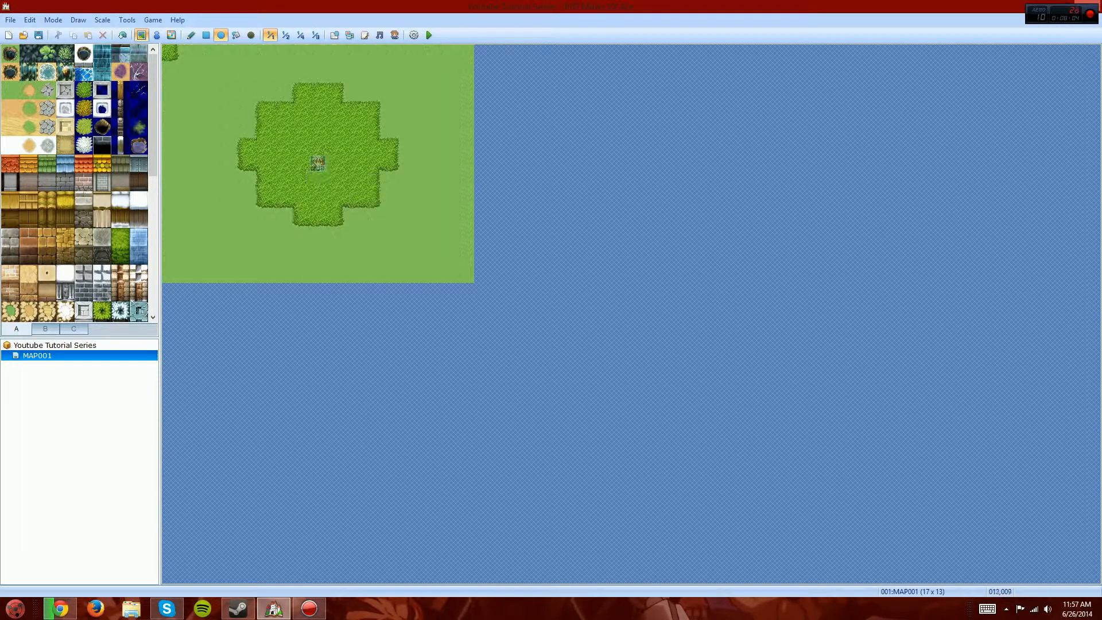
pyautogui.hotkey('ctrl', 'z')
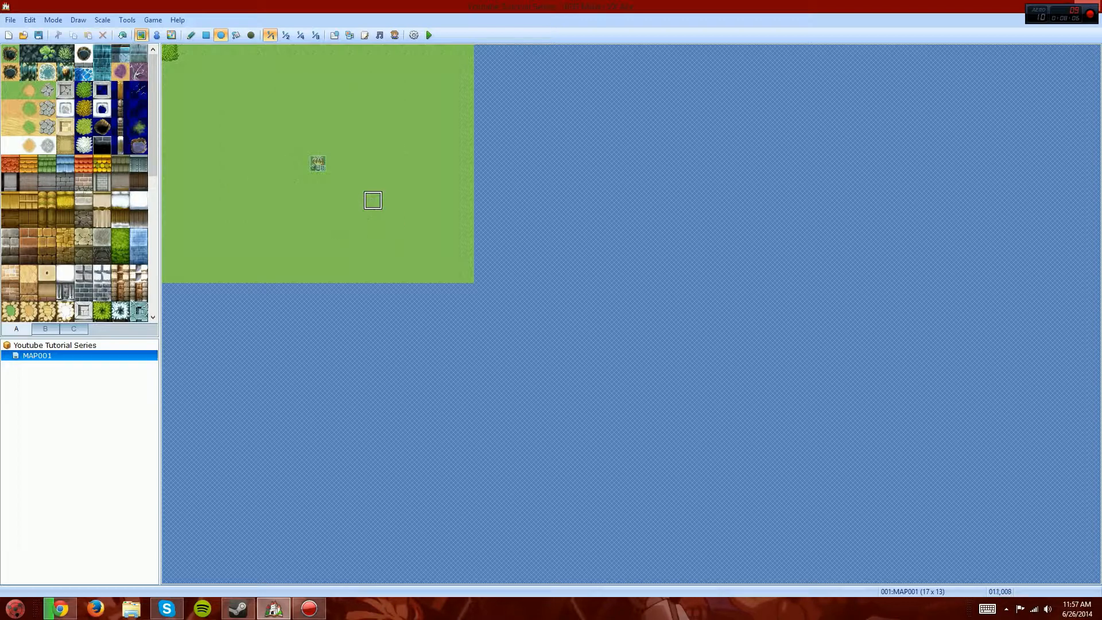
# Flood-fill the map with the bush tile, undo the fill and also undo the single bush in the top-left corner
pyautogui.click(236, 35)
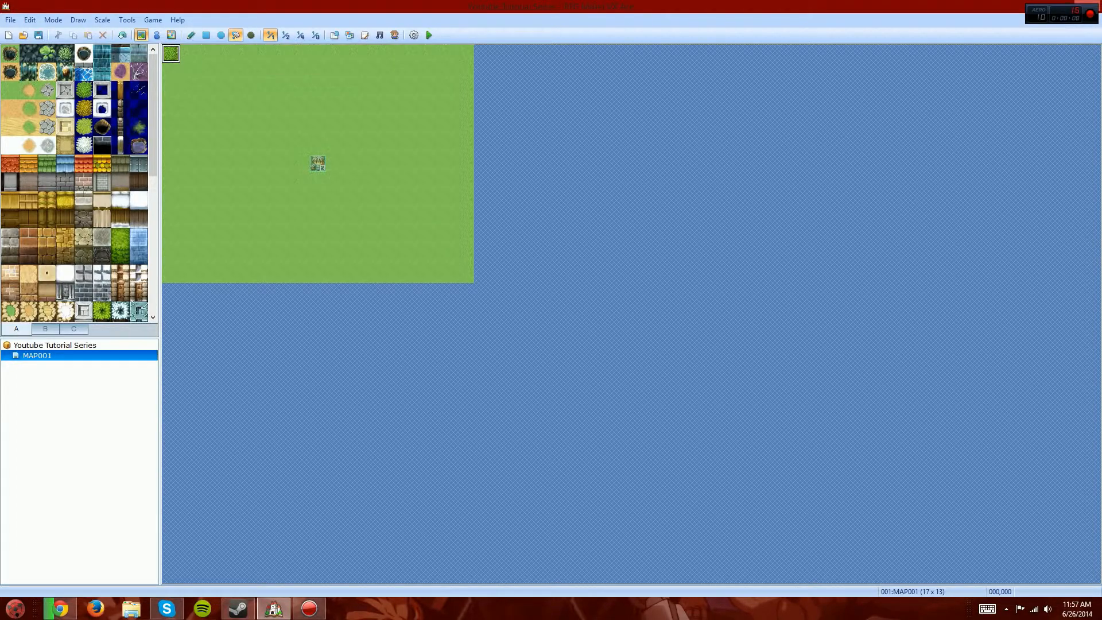
pyautogui.click(208, 71)
pyautogui.hotkey('ctrl', 'z')
pyautogui.hotkey('ctrl', 'z')
pyautogui.click(191, 35)
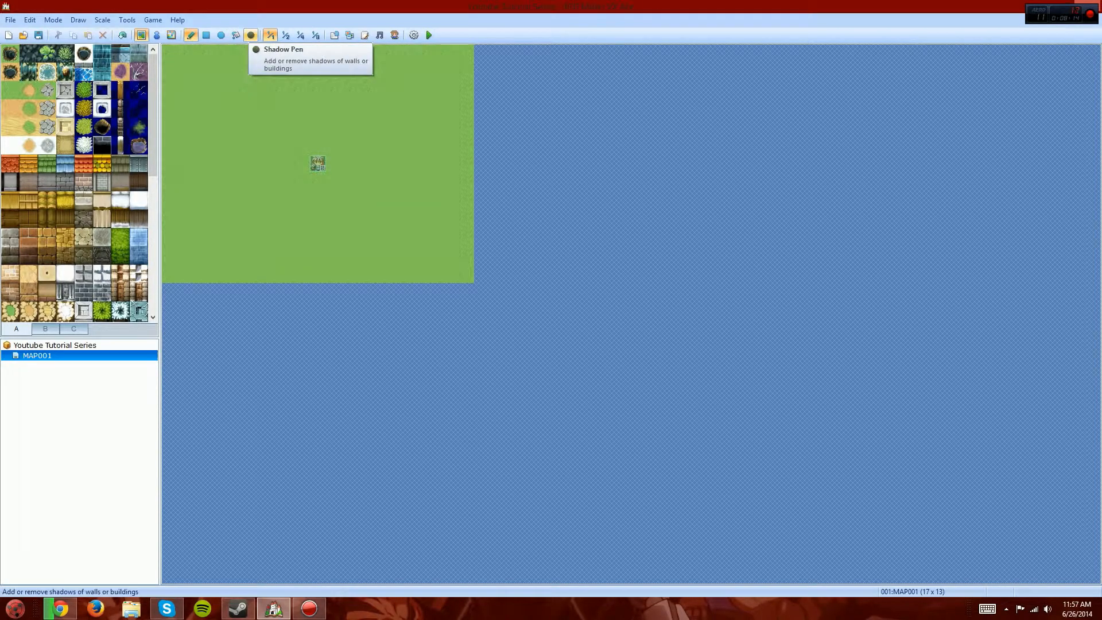
# Paint a diagonal shadow stroke on the grass near the player's start position with the Shadow Pen and erase it again
pyautogui.click(251, 35)
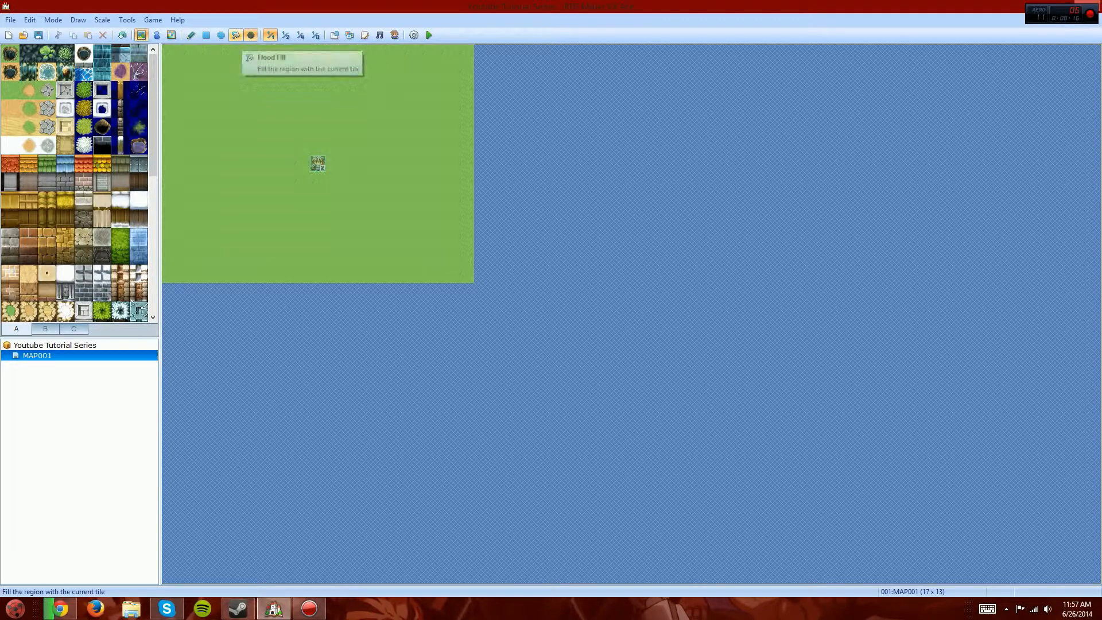
pyautogui.click(10, 181)
pyautogui.moveTo(194, 122); pyautogui.dragTo(230, 177)
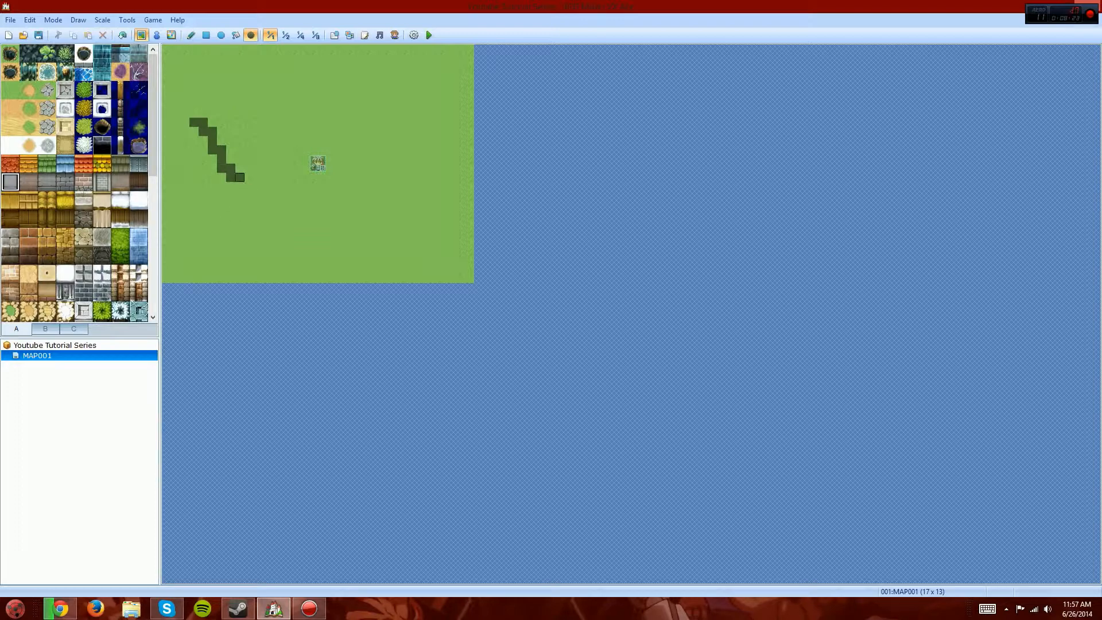
pyautogui.moveTo(230, 178); pyautogui.dragTo(203, 122)
# Draw a grey building block of 4 by 5 tiles with the Rectangle tool and remove its shadow using the Shadow Pen
pyautogui.click(207, 35)
pyautogui.moveTo(190, 90); pyautogui.dragTo(245, 164)
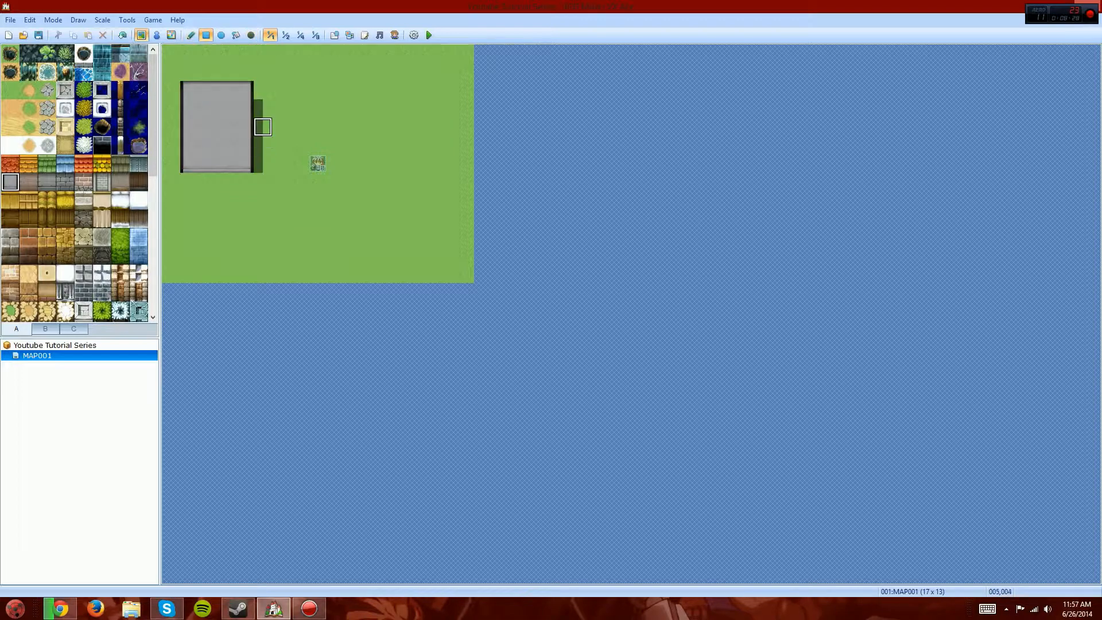
pyautogui.click(251, 35)
pyautogui.click(258, 104)
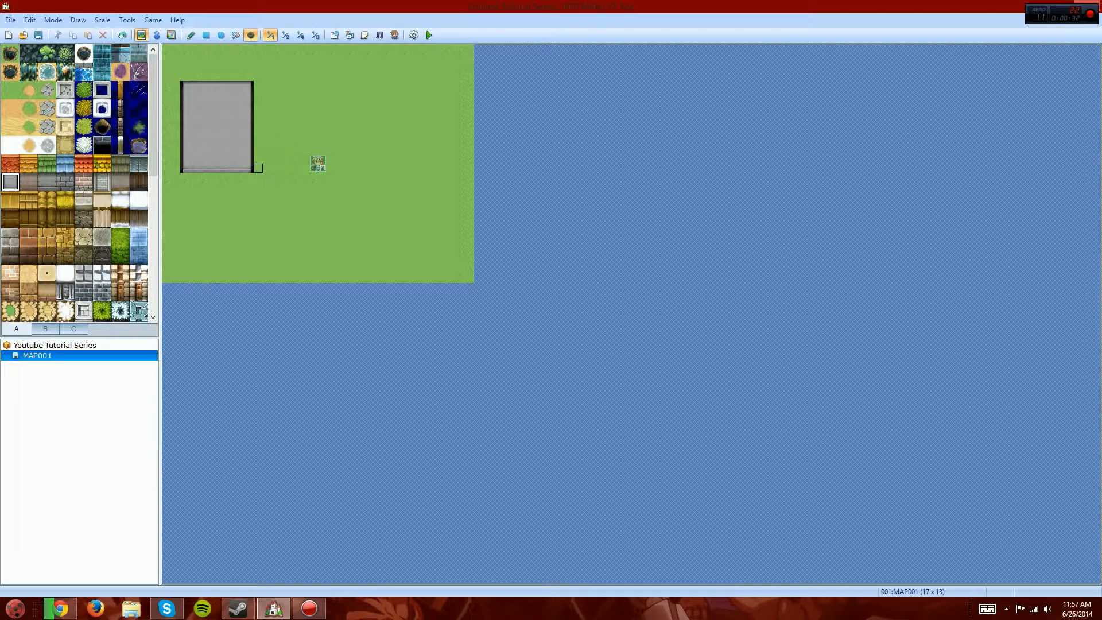
# Paint freehand shadows between the grey building and the player's start position
pyautogui.moveTo(258, 167)
pyautogui.mouseDown()
pyautogui.moveTo(259, 74)
pyautogui.moveTo(277, 112)
pyautogui.moveTo(268, 144)
pyautogui.moveTo(277, 169)
pyautogui.moveTo(328, 132)
pyautogui.mouseUp()
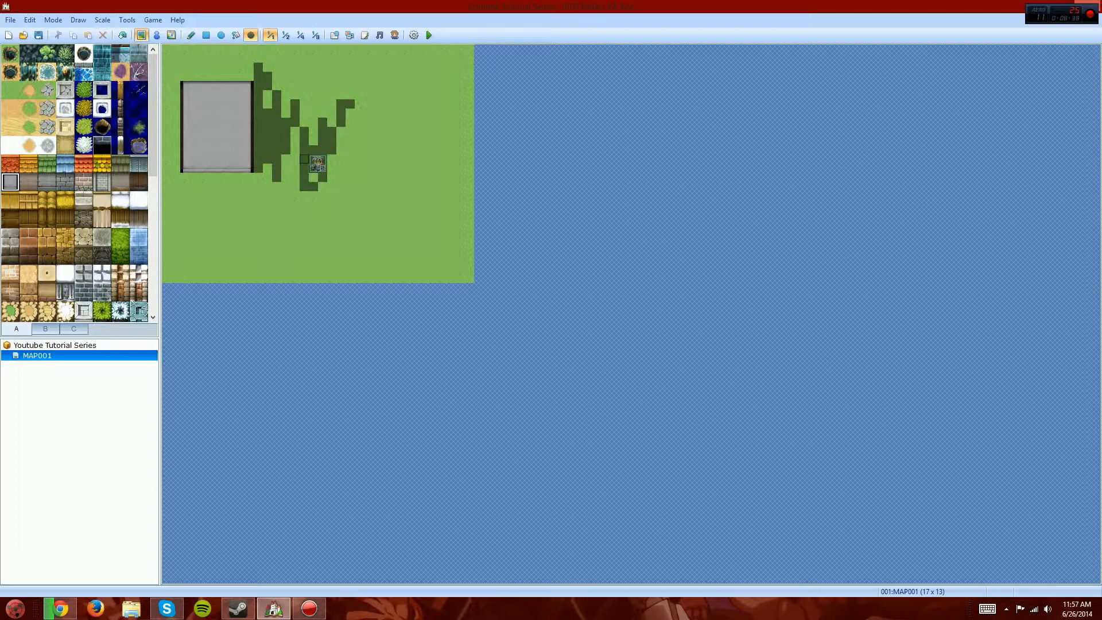
pyautogui.moveTo(258, 86)
pyautogui.mouseDown()
pyautogui.moveTo(285, 84)
pyautogui.moveTo(261, 81)
pyautogui.moveTo(294, 108)
pyautogui.moveTo(350, 86)
pyautogui.moveTo(295, 205)
pyautogui.mouseUp()
pyautogui.moveTo(323, 150); pyautogui.dragTo(313, 131)
# Cover the grey building and its shadows with a rectangle of the map's grass tile
pyautogui.click(206, 35)
pyautogui.rightClick(208, 54)
pyautogui.moveTo(190, 72); pyautogui.dragTo(282, 200)
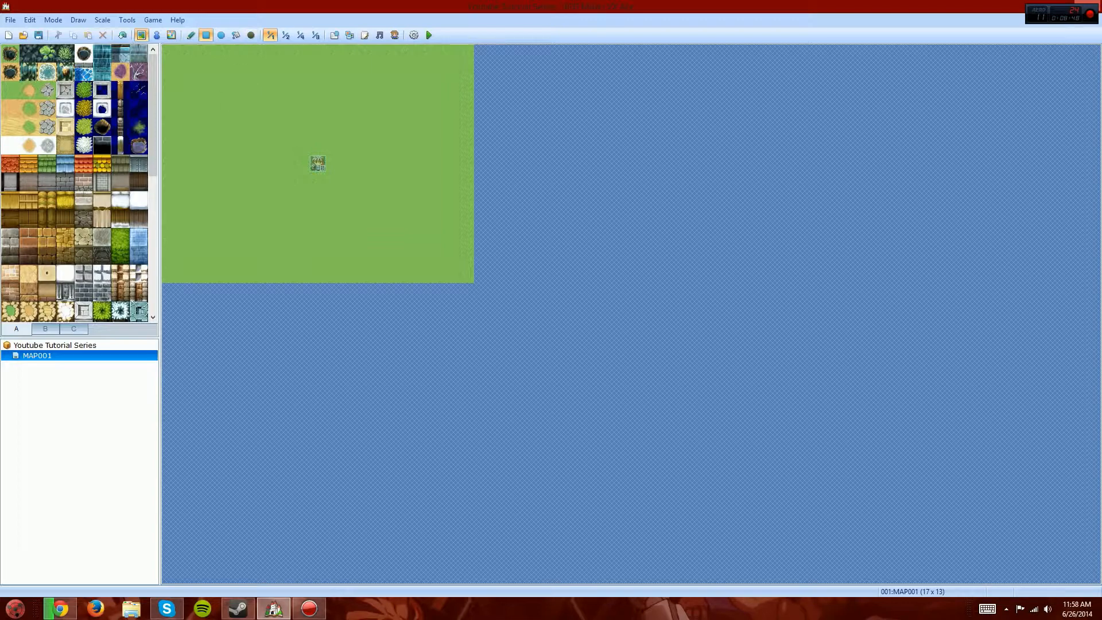
# View the map at the 1/2, 1/4 and 1/8 scales and return it to 1/1
pyautogui.click(285, 35)
pyautogui.click(301, 35)
pyautogui.click(316, 36)
pyautogui.click(301, 35)
pyautogui.click(286, 35)
pyautogui.click(270, 35)
pyautogui.click(286, 35)
pyautogui.click(301, 35)
pyautogui.click(316, 35)
pyautogui.click(301, 35)
pyautogui.click(271, 35)
pyautogui.click(301, 35)
pyautogui.click(316, 35)
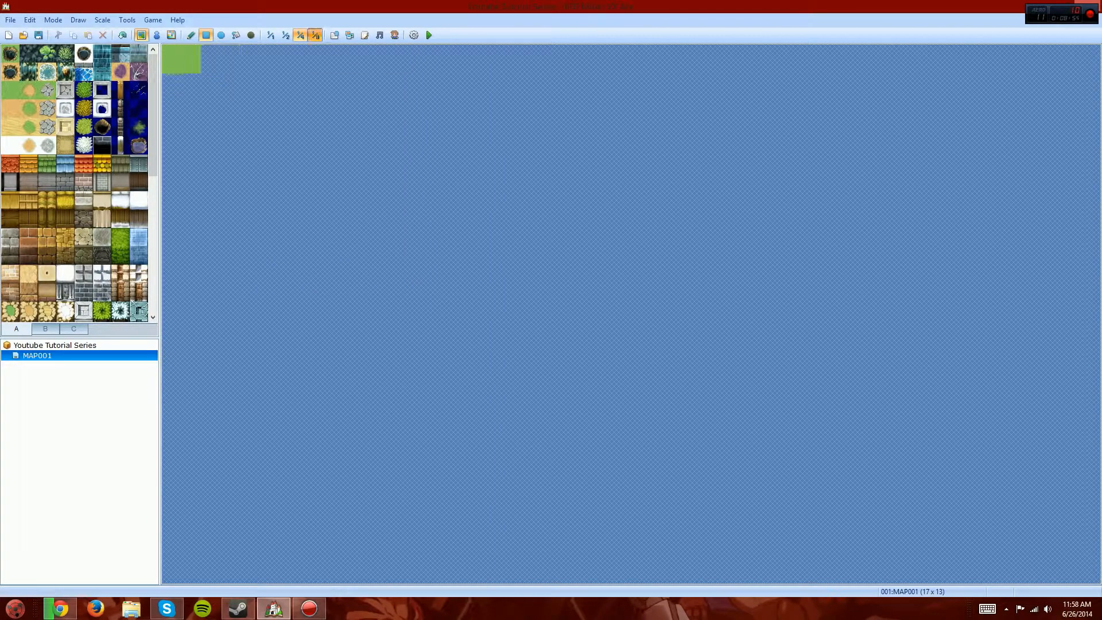
pyautogui.click(301, 35)
pyautogui.click(285, 35)
pyautogui.click(270, 35)
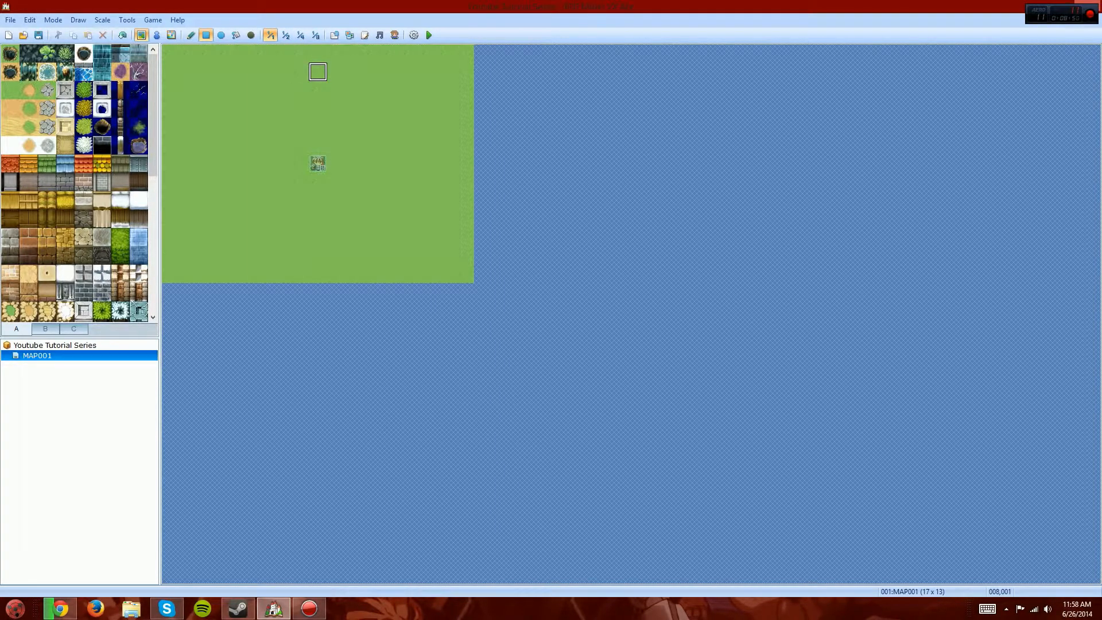
# Look over the actor settings in the Database and close it
pyautogui.click(334, 35)
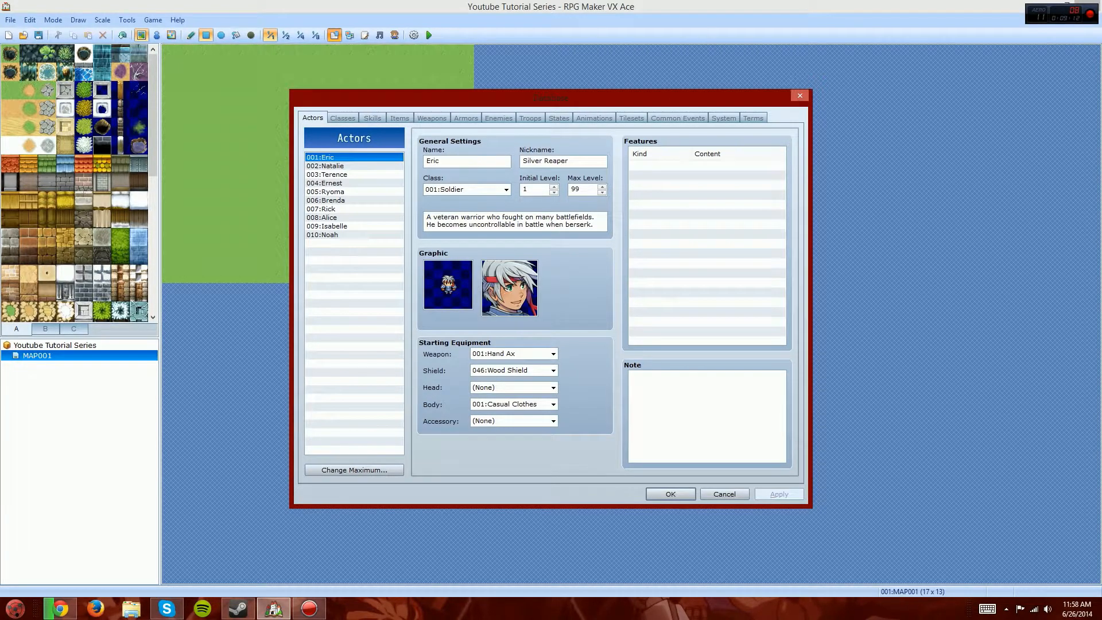
pyautogui.click(670, 494)
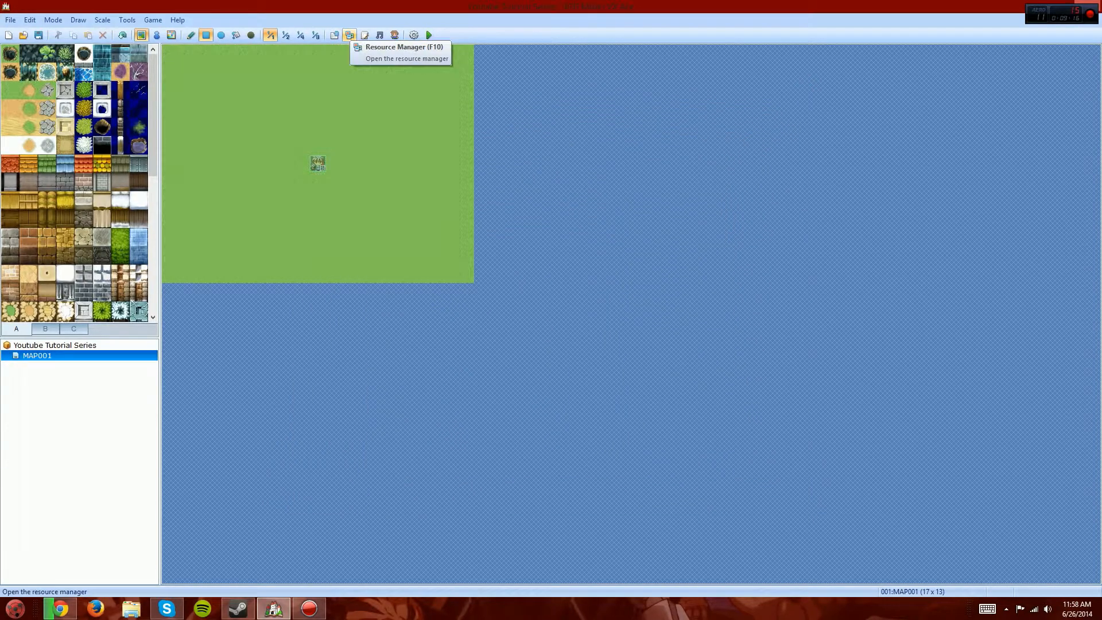
# Preview the Attack1 animation graphic in the Resource Manager
pyautogui.click(349, 35)
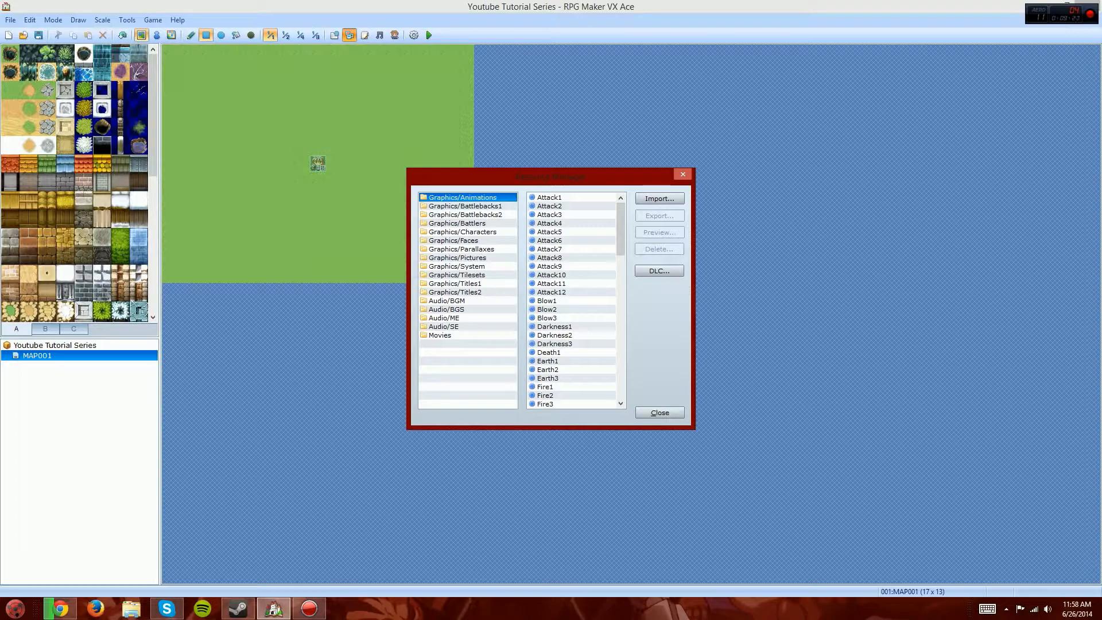
pyautogui.click(576, 206)
pyautogui.click(575, 215)
pyautogui.click(575, 197)
pyautogui.click(659, 232)
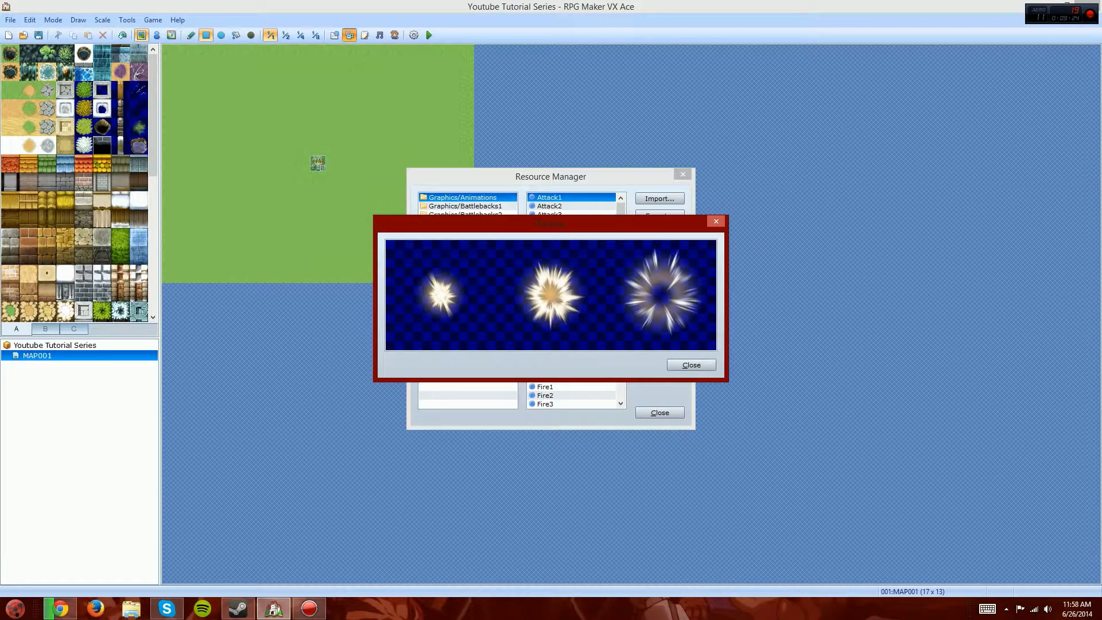
pyautogui.click(691, 366)
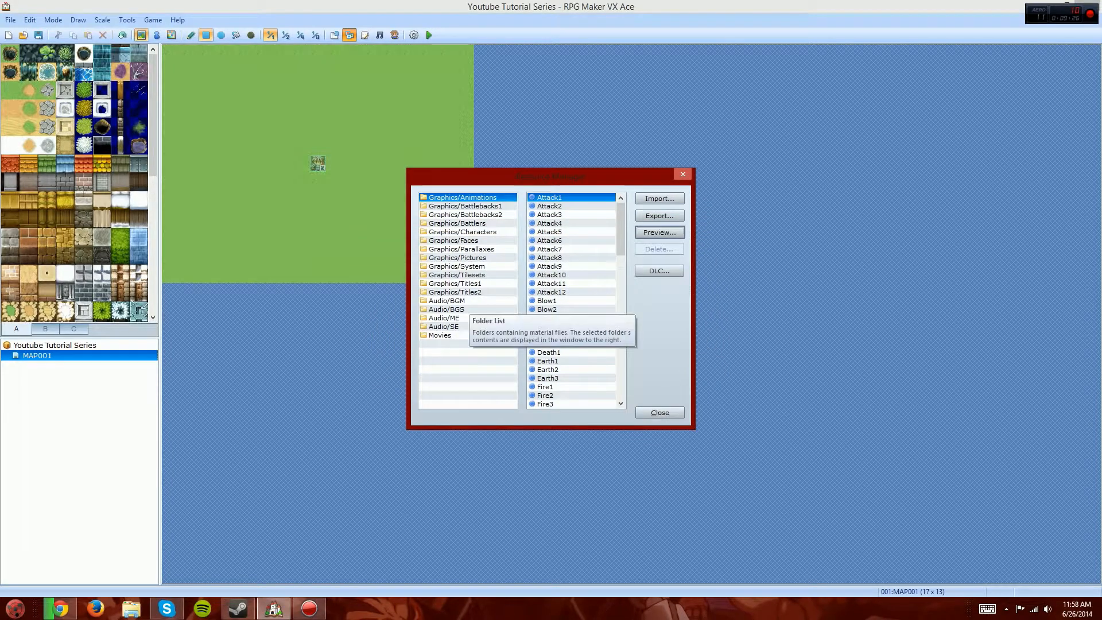
# Preview the Actor1 and Actor4 sprite sheets from the Graphics/Characters folder
pyautogui.click(468, 232)
pyautogui.click(572, 197)
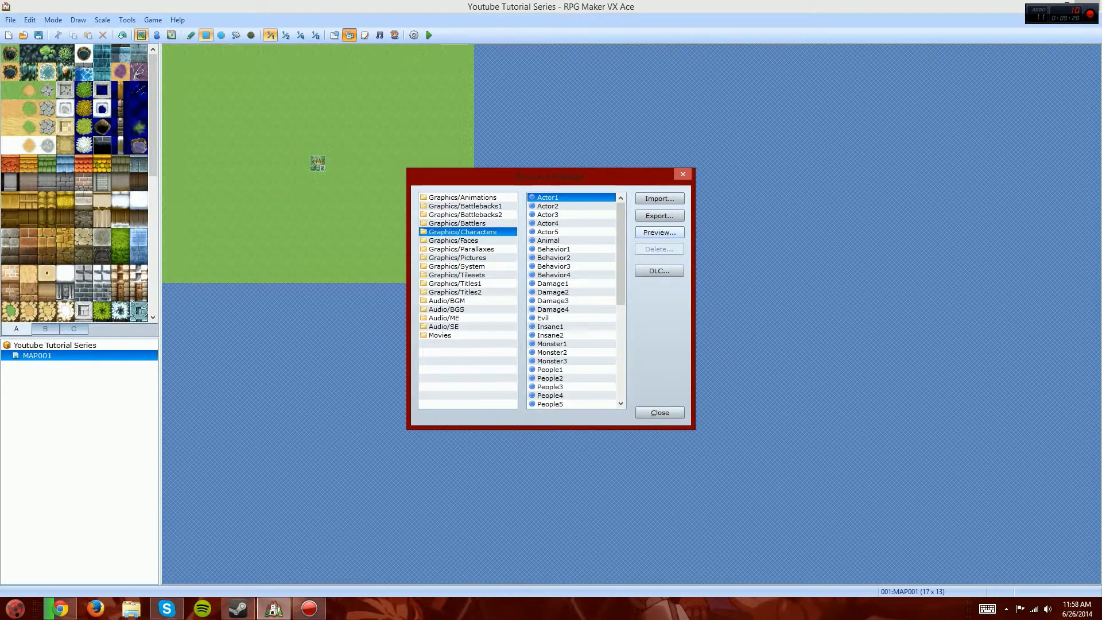
pyautogui.click(660, 232)
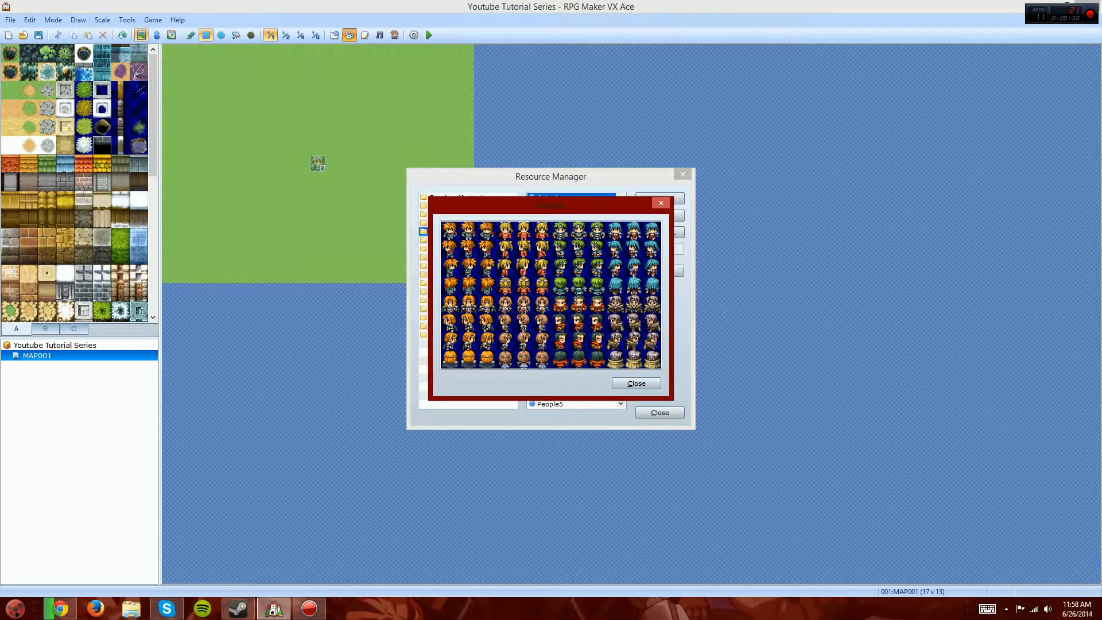
pyautogui.click(637, 384)
pyautogui.click(572, 223)
pyautogui.click(660, 233)
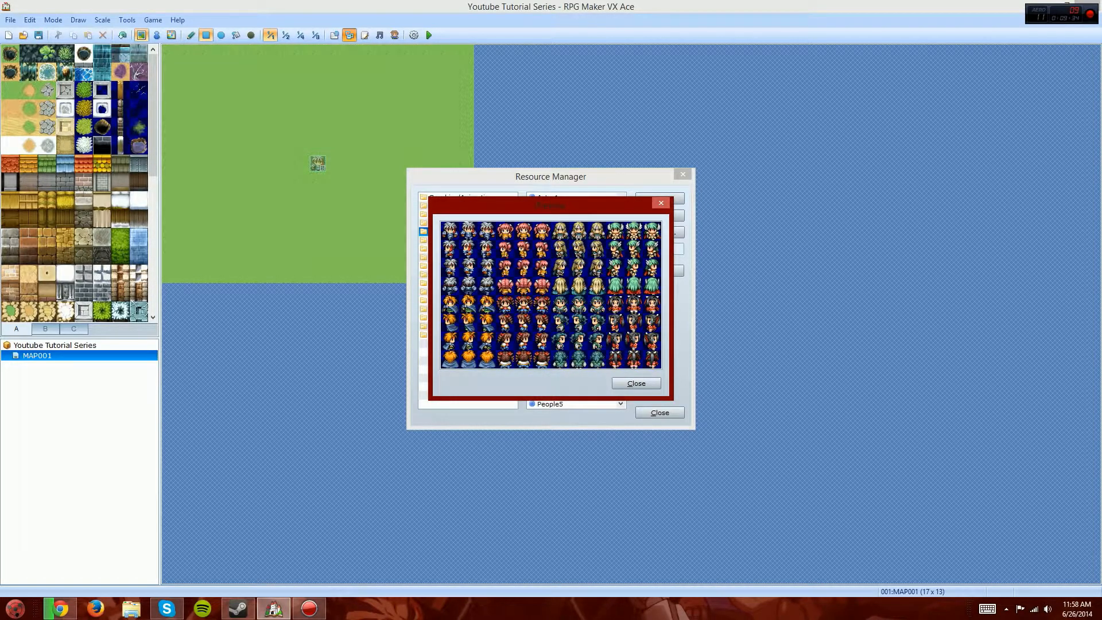
pyautogui.click(637, 384)
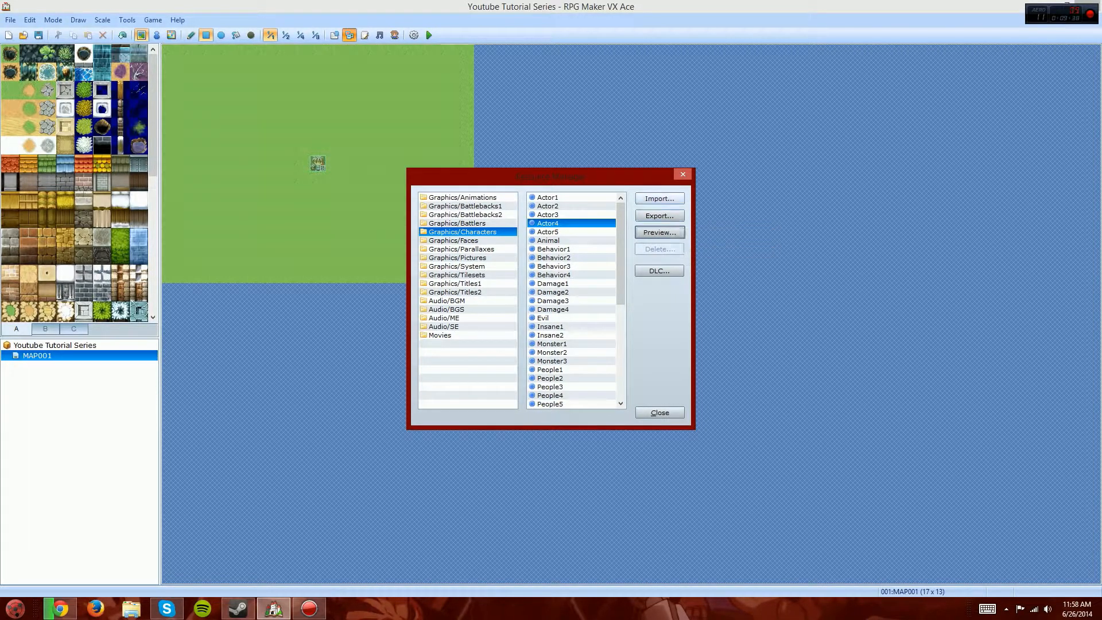
# Look at the resource import dialog and the AdventurersJourney_SND folder among the DLC files, leaving the Resource Manager without importing anything
pyautogui.click(660, 199)
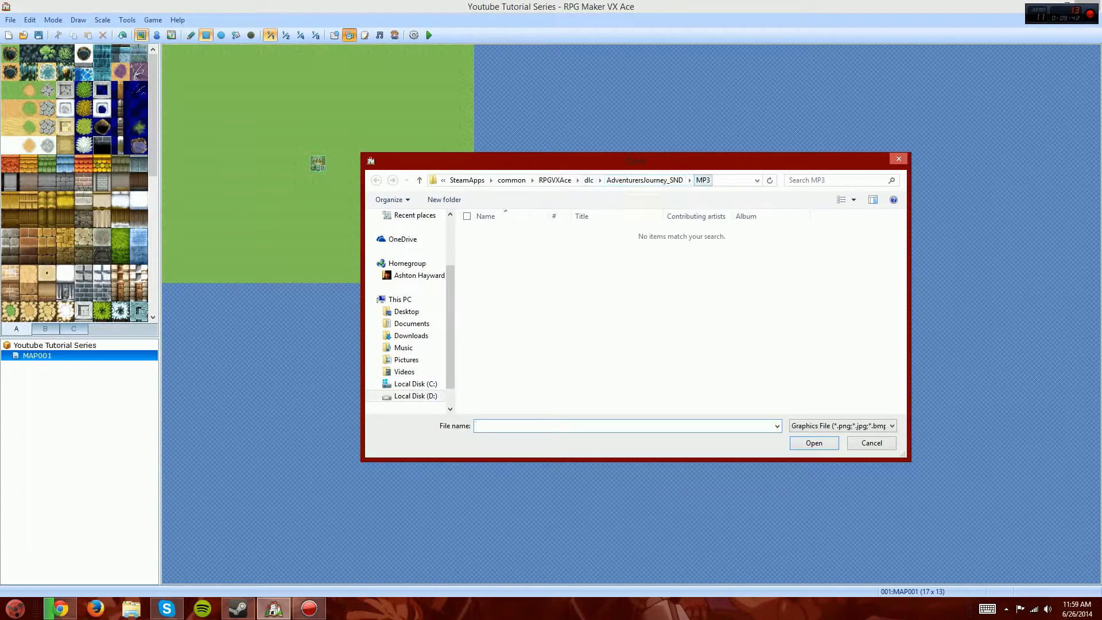
pyautogui.click(872, 443)
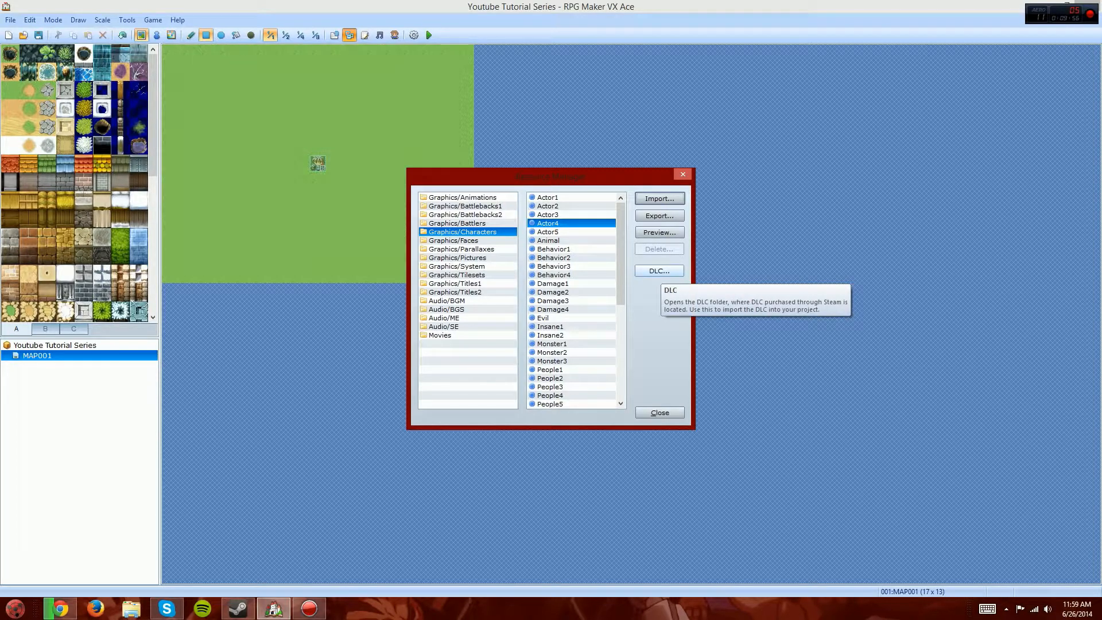
pyautogui.click(660, 270)
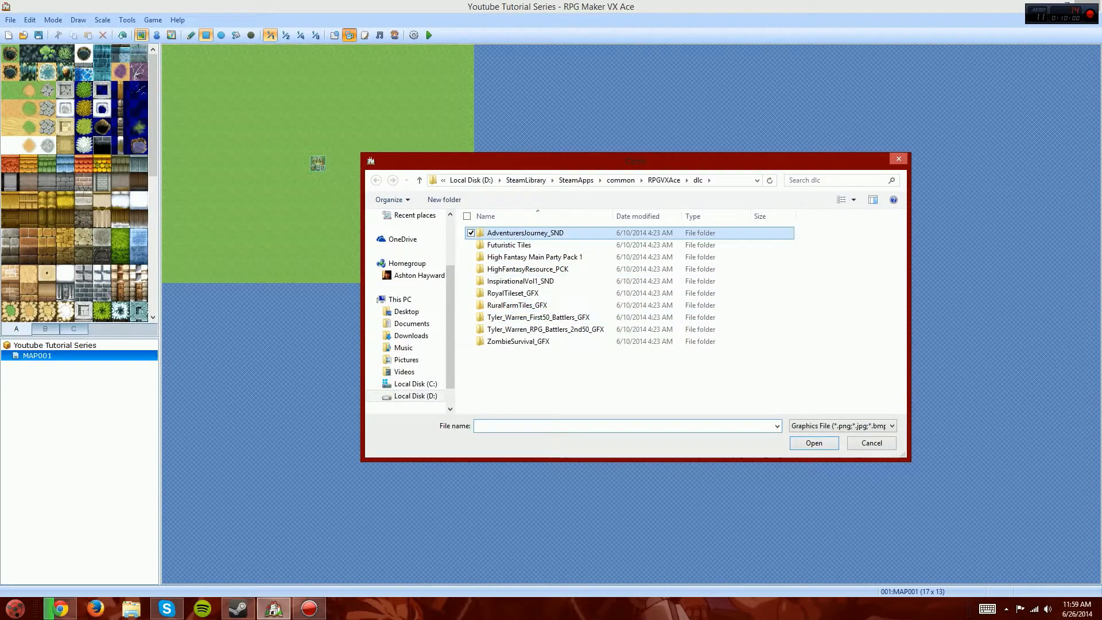
pyautogui.doubleClick(523, 233)
pyautogui.doubleClick(522, 232)
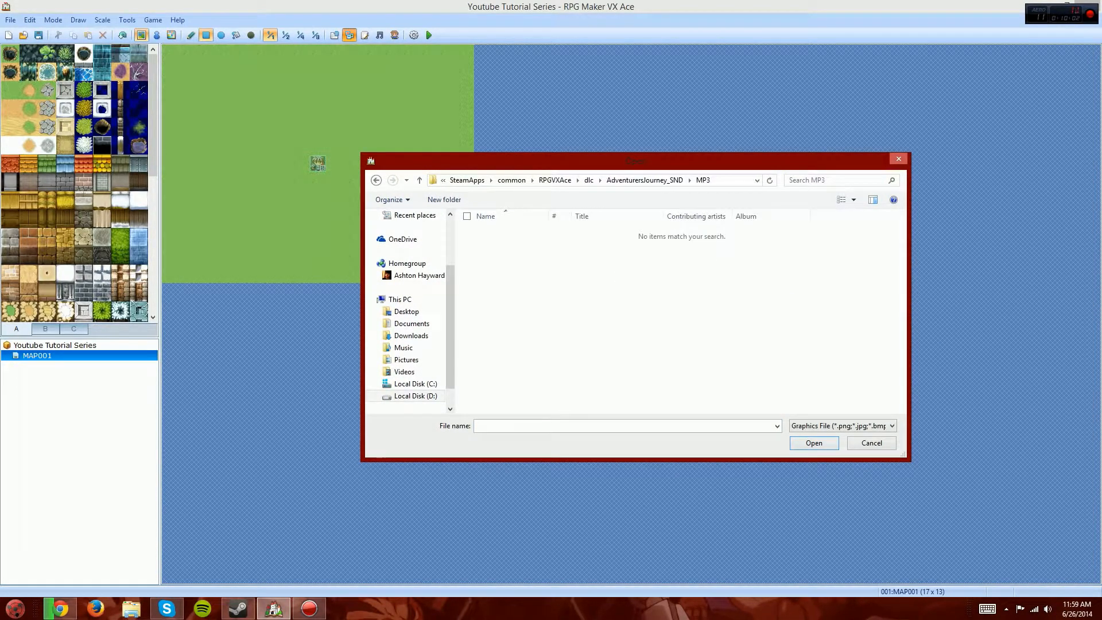
pyautogui.press('BackSpace')
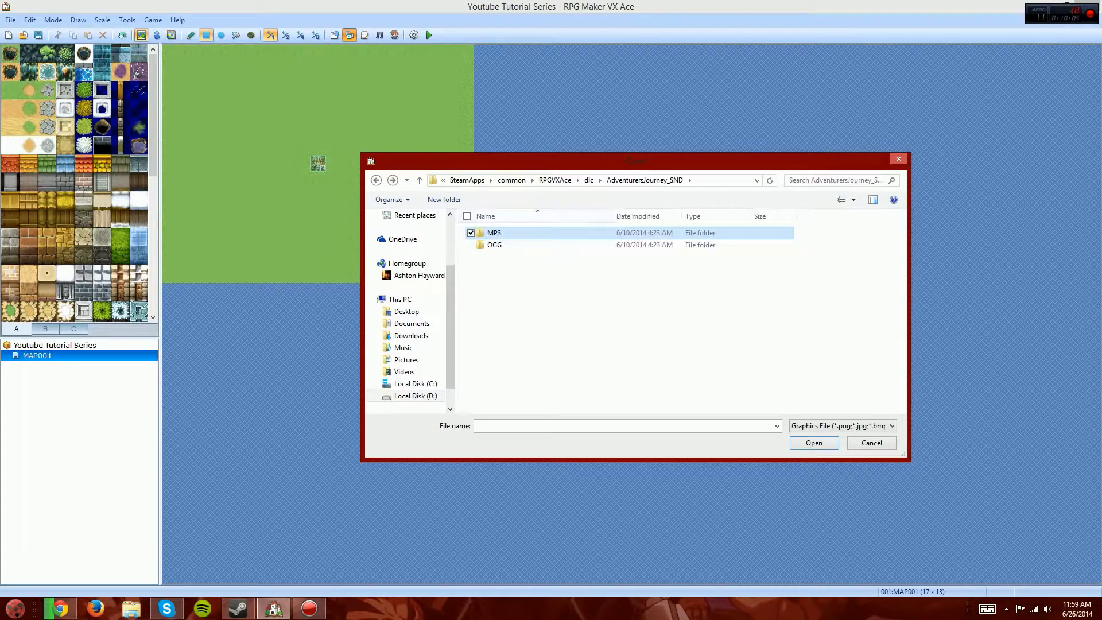
pyautogui.press('BackSpace')
pyautogui.press('Escape')
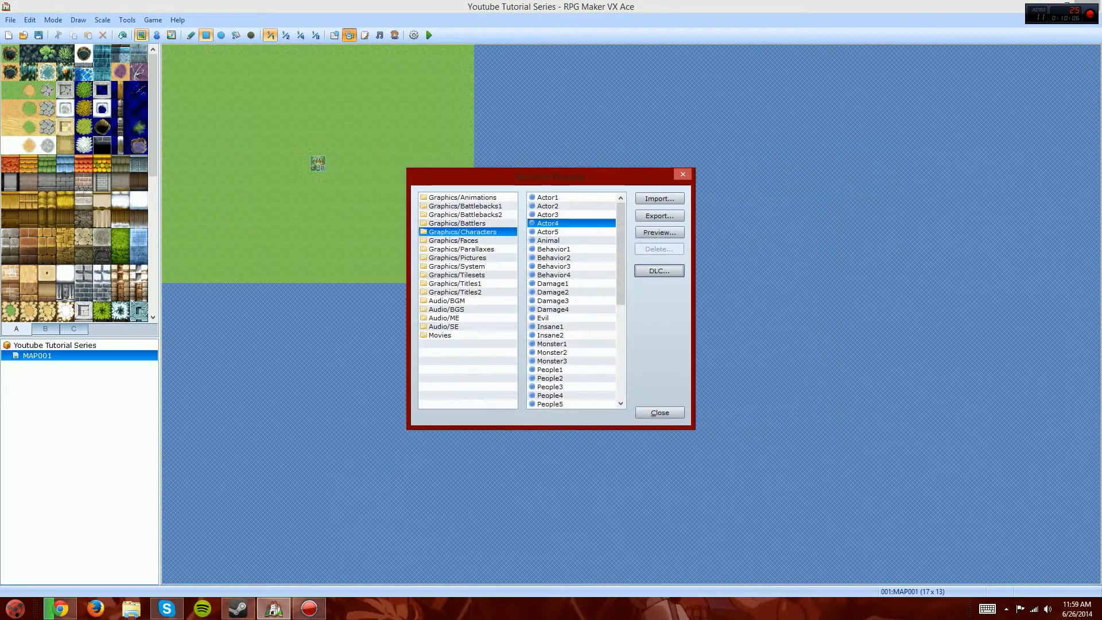
pyautogui.click(660, 413)
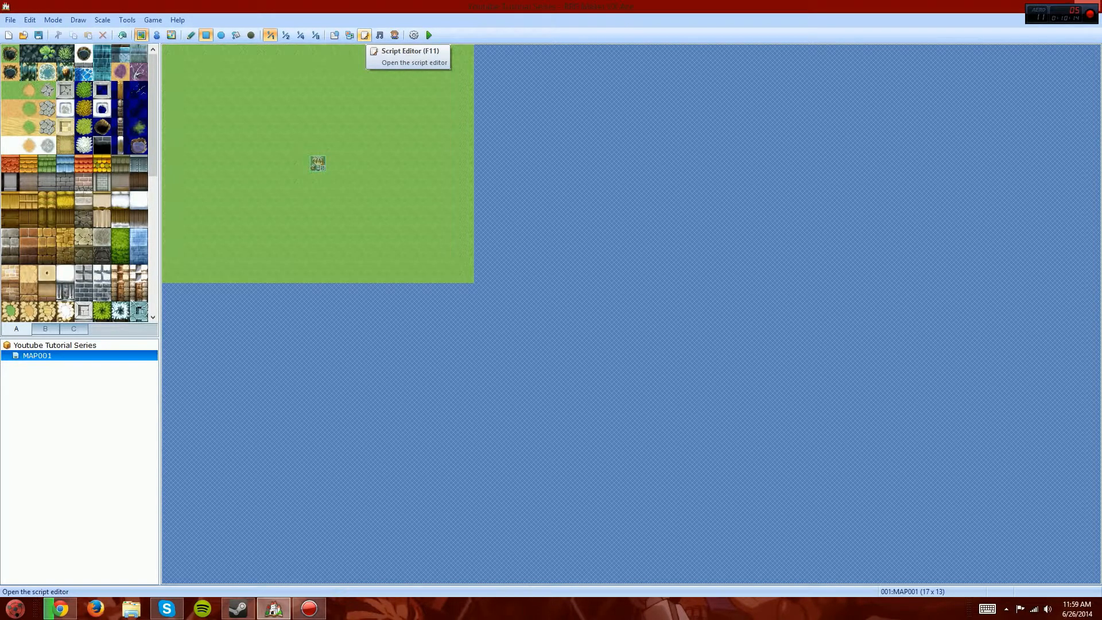
# Open the Script Editor and look through the module scripts from Vocab to BattleManager
pyautogui.click(365, 35)
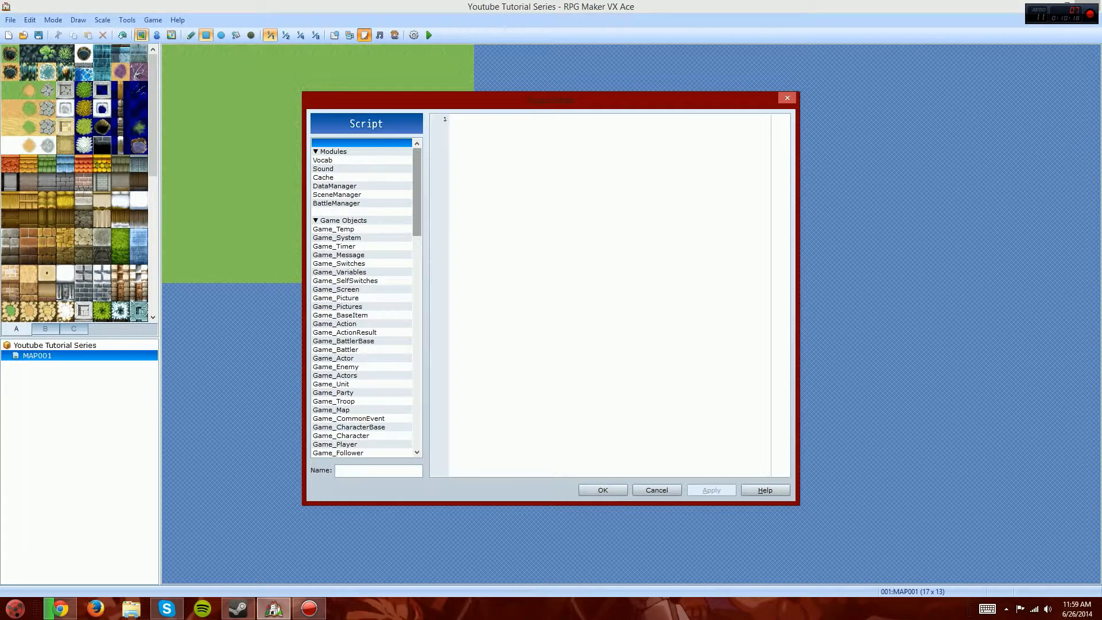
pyautogui.click(345, 160)
pyautogui.click(344, 169)
pyautogui.click(344, 177)
pyautogui.press('Down')
pyautogui.press('Down')
pyautogui.press('Down')
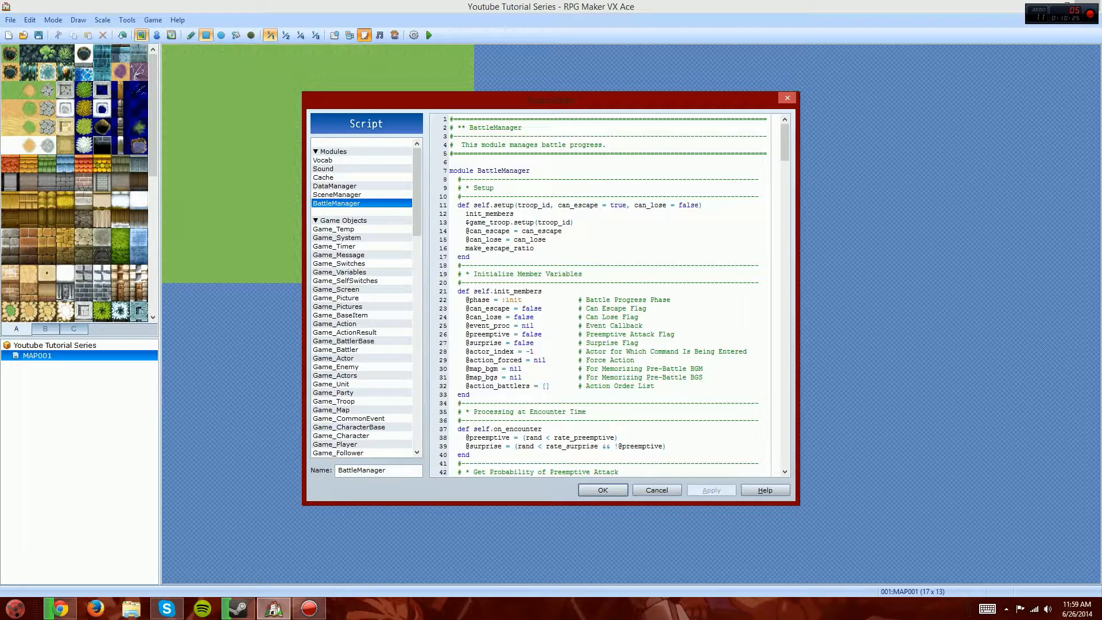
# Look through the Game_Picture, Game_Switches, Game_Timer and Game_Message scripts and the rest of the script list, closing the editor when done
pyautogui.click(344, 298)
pyautogui.click(344, 264)
pyautogui.click(344, 246)
pyautogui.click(345, 298)
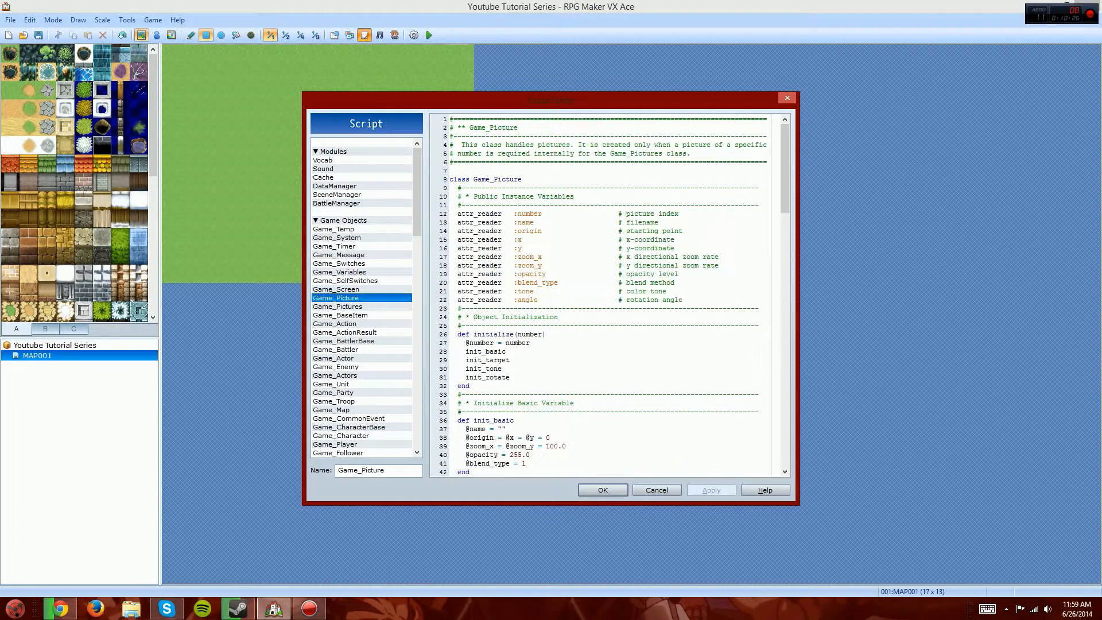
pyautogui.click(345, 255)
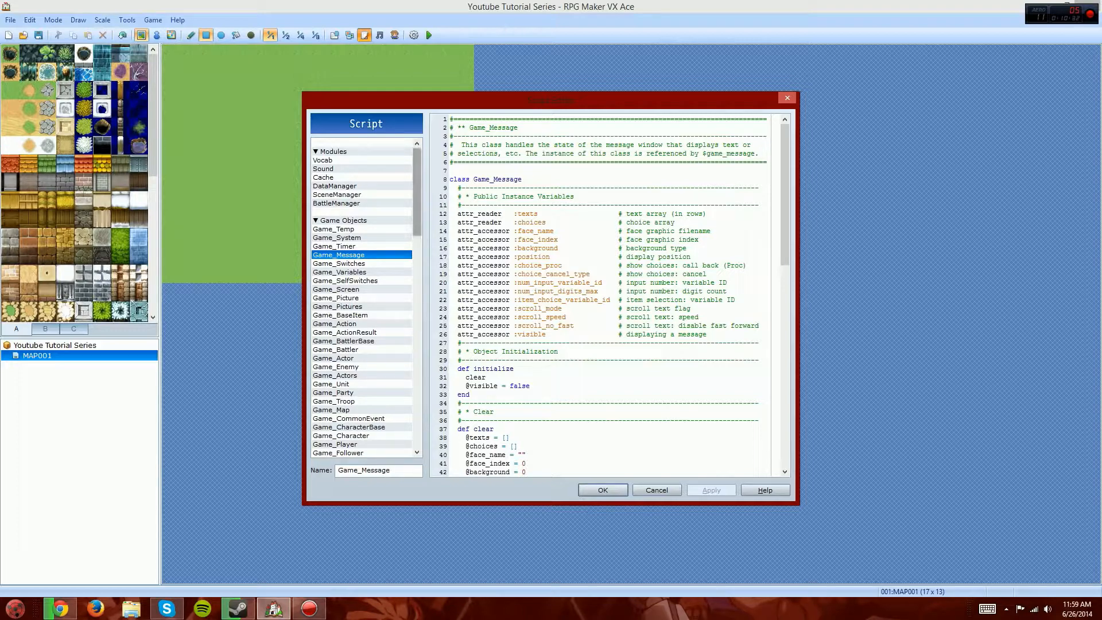
pyautogui.moveTo(417, 192); pyautogui.dragTo(418, 404)
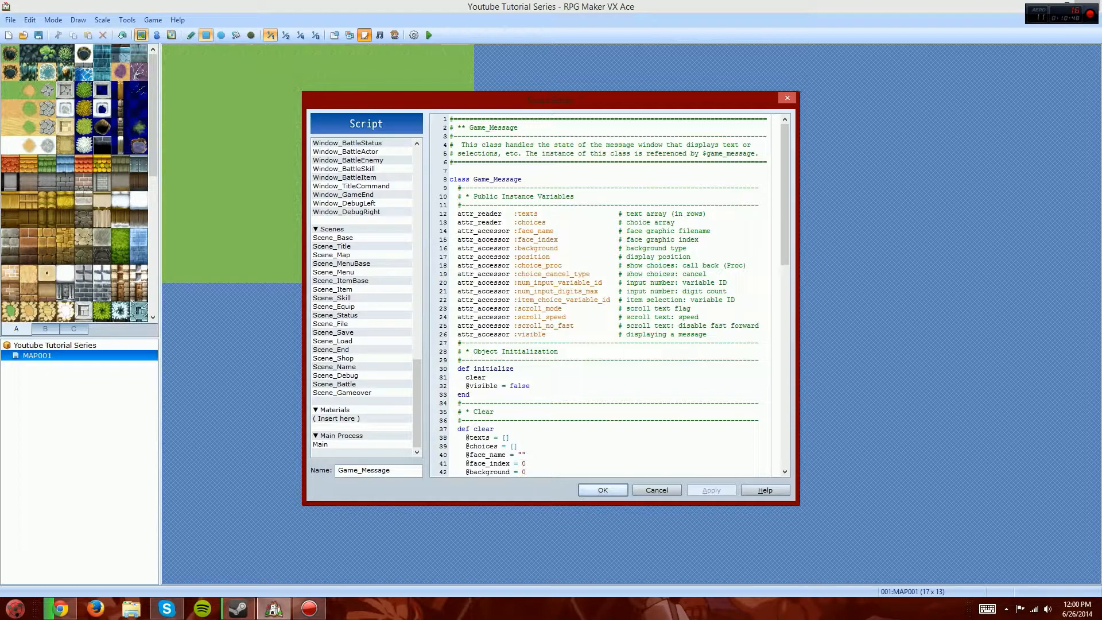
pyautogui.click(603, 490)
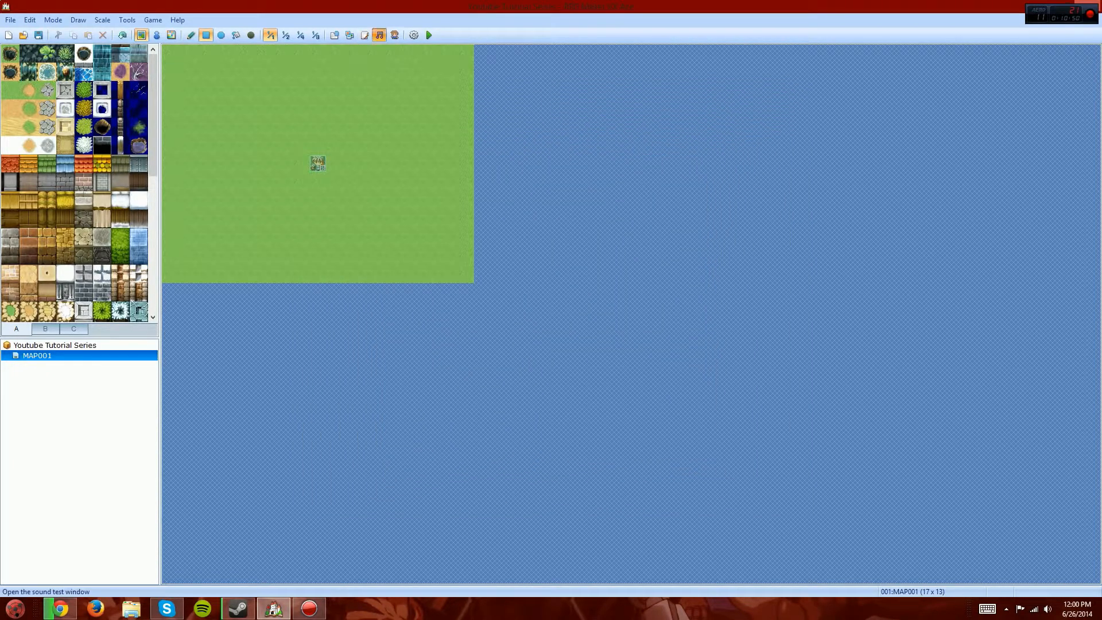
# Open the Sound Test and look through the BGS, ME, SE and BGM lists
pyautogui.click(380, 35)
pyautogui.click(508, 189)
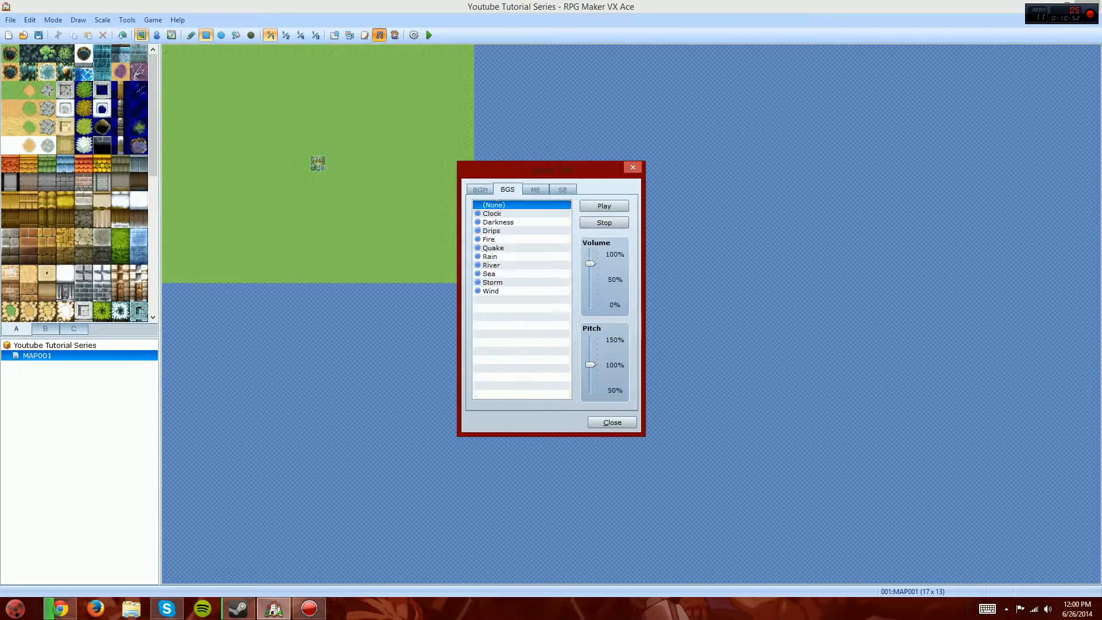
pyautogui.click(535, 190)
pyautogui.click(562, 190)
pyautogui.click(535, 190)
pyautogui.click(508, 189)
pyautogui.click(481, 189)
# Test the Airship background music and the Darkness background sound, stopping each one
pyautogui.click(495, 214)
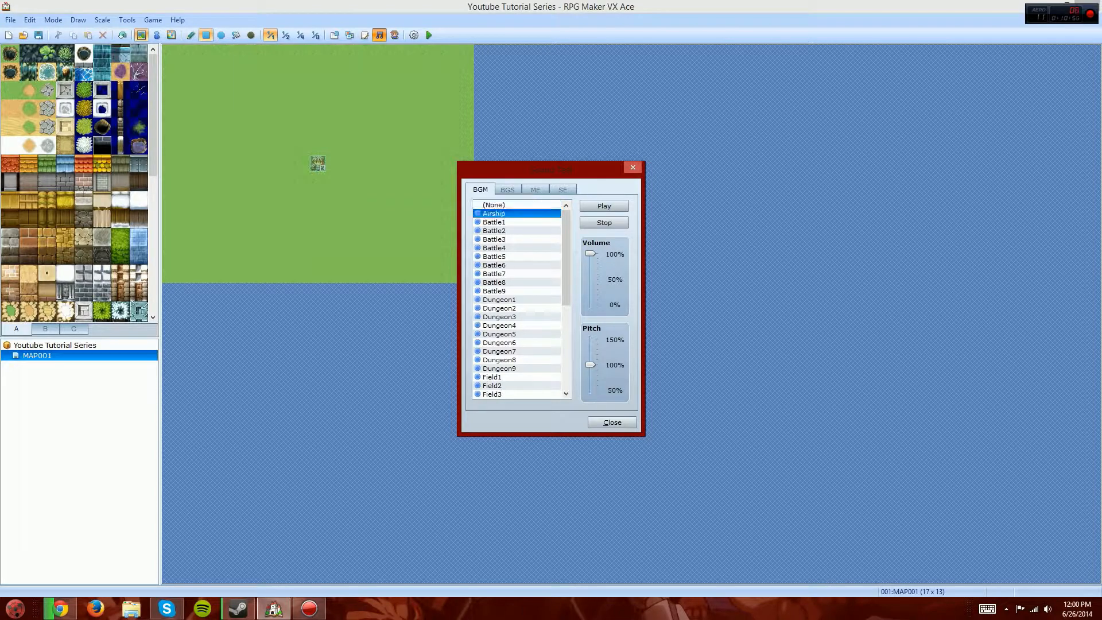
pyautogui.click(597, 222)
pyautogui.click(508, 190)
pyautogui.click(499, 223)
pyautogui.click(604, 206)
pyautogui.click(604, 222)
# Test the Fanfare3 musical effect and the Applause1 sound effect, stopping playback when done
pyautogui.click(536, 189)
pyautogui.click(497, 230)
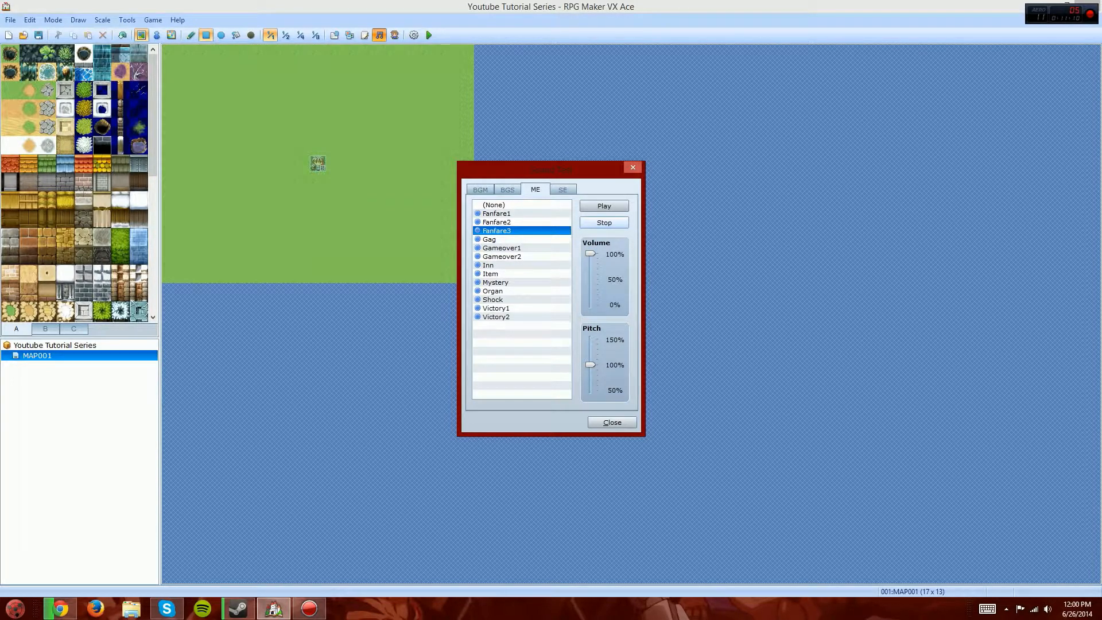
pyautogui.click(563, 190)
pyautogui.click(500, 231)
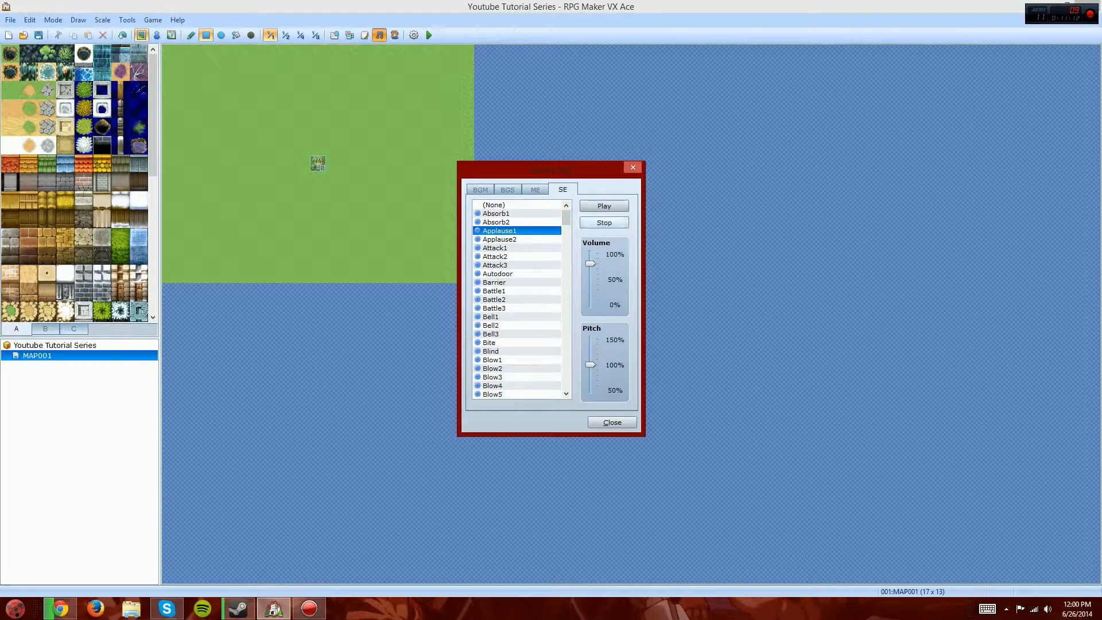
pyautogui.click(604, 223)
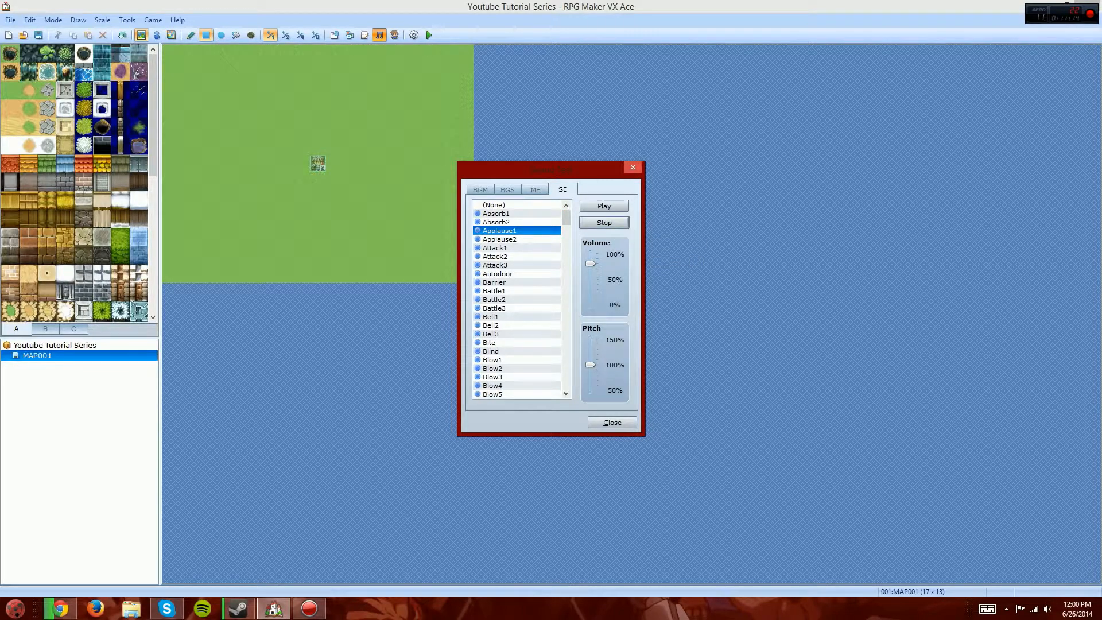
# Test the Airship background music at about 75% volume with pitches of 150%, 50% and 100%, stopping it and closing the Sound Test
pyautogui.click(480, 190)
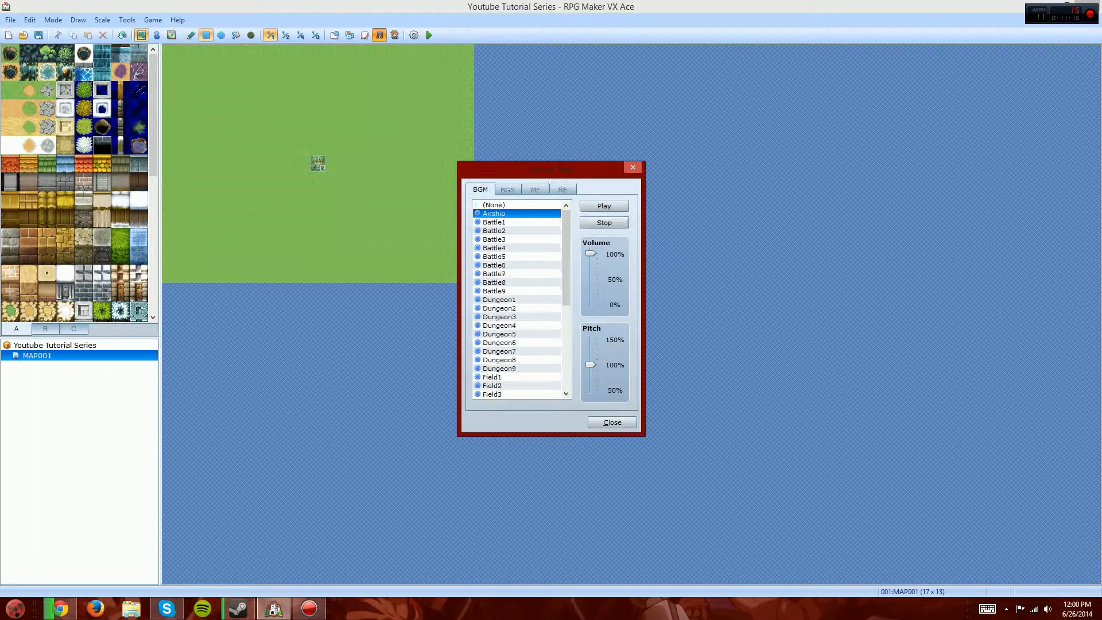
pyautogui.moveTo(590, 365); pyautogui.dragTo(591, 339)
pyautogui.moveTo(590, 253)
pyautogui.mouseDown()
pyautogui.moveTo(591, 277)
pyautogui.moveTo(591, 267)
pyautogui.mouseUp()
pyautogui.click(604, 206)
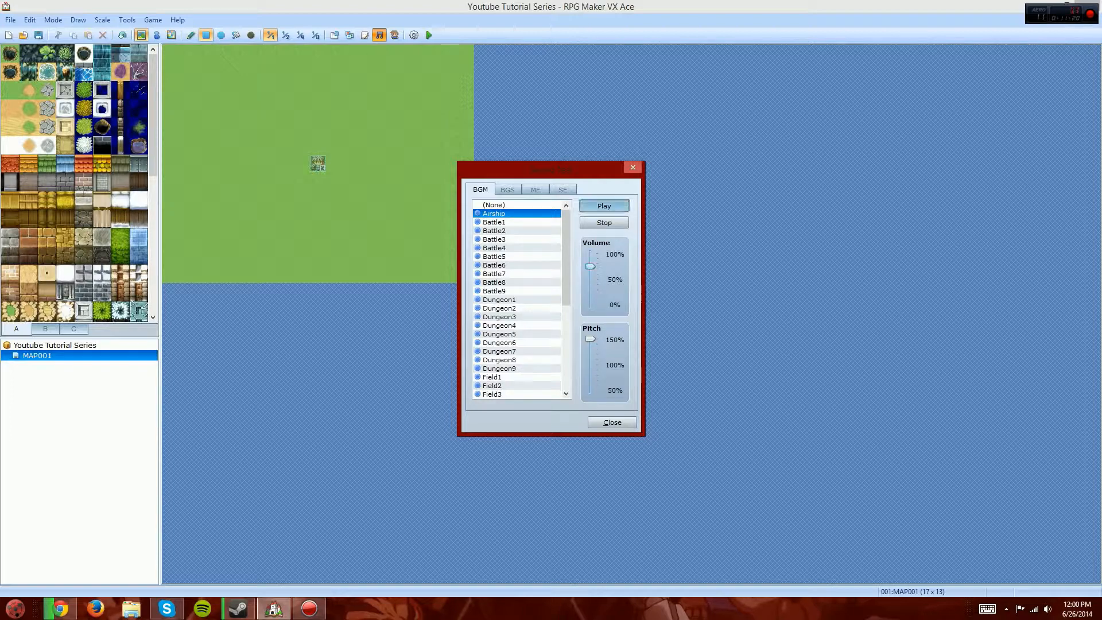
pyautogui.moveTo(590, 340); pyautogui.dragTo(590, 391)
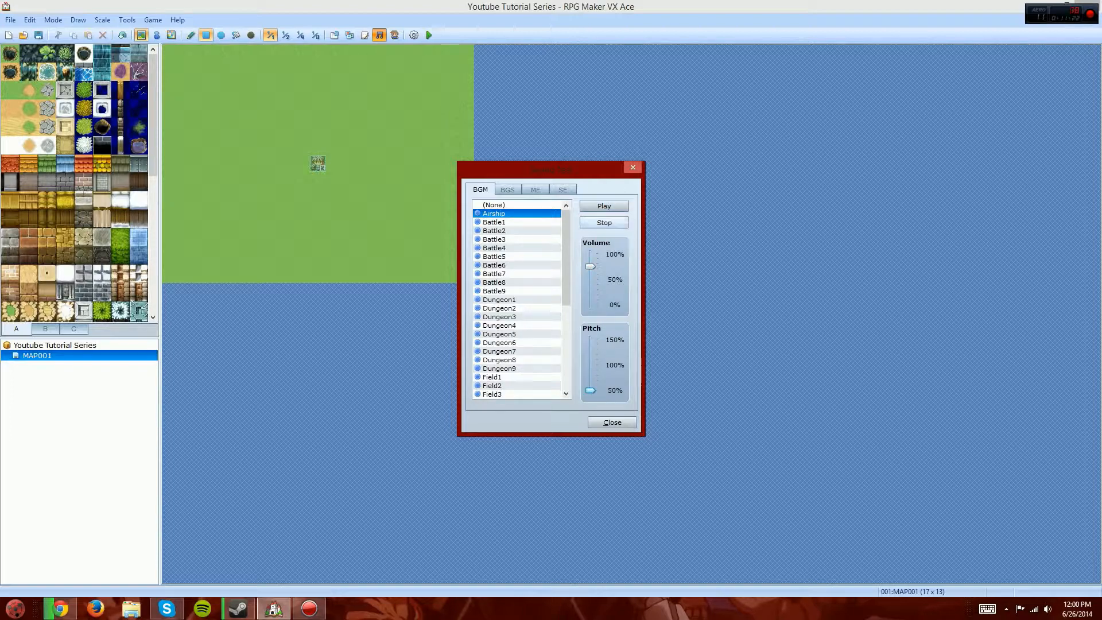
pyautogui.click(604, 206)
pyautogui.moveTo(590, 391); pyautogui.dragTo(590, 365)
pyautogui.click(604, 223)
pyautogui.click(633, 167)
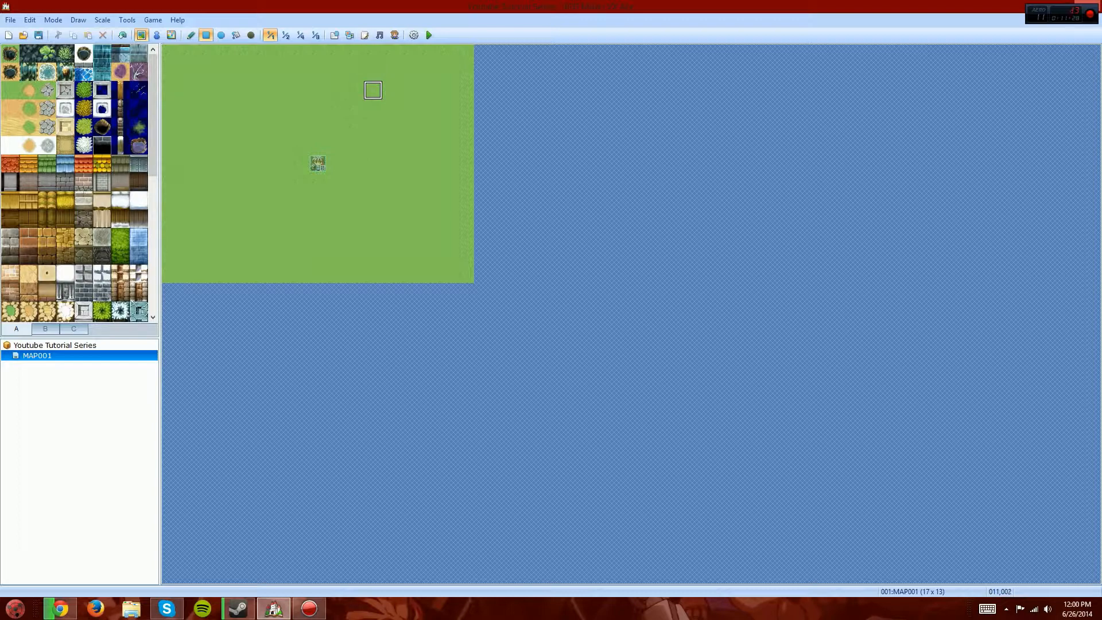
# Open the Character Generator, set the male character's front hair to None and try the rear hair options
pyautogui.click(394, 35)
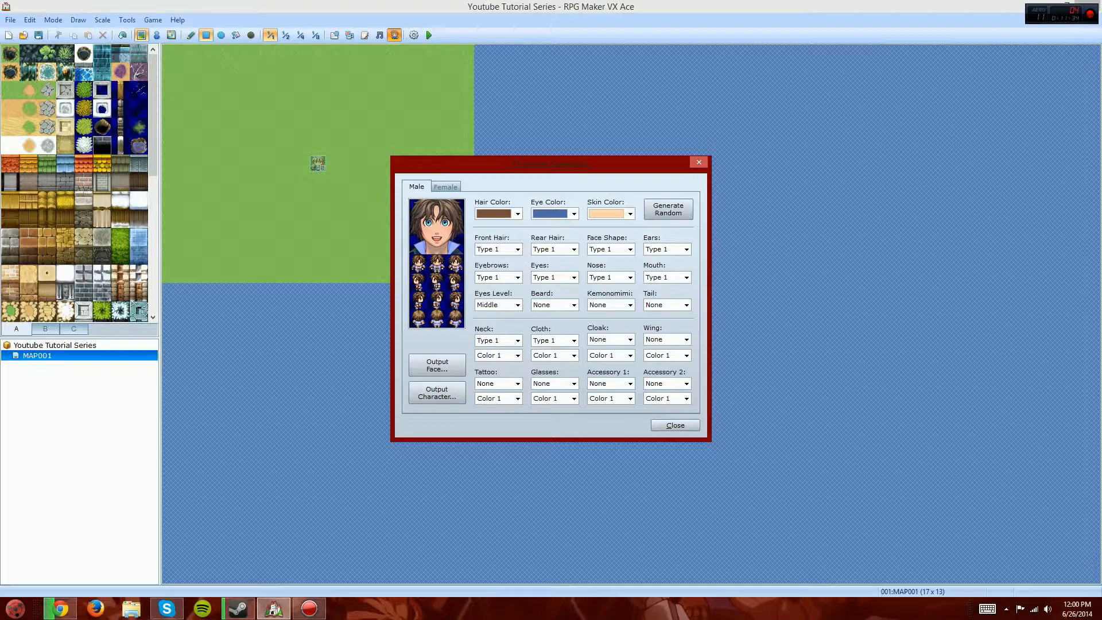
pyautogui.click(518, 249)
pyautogui.click(486, 261)
pyautogui.click(573, 250)
pyautogui.click(543, 269)
pyautogui.press('Up')
pyautogui.press('Down')
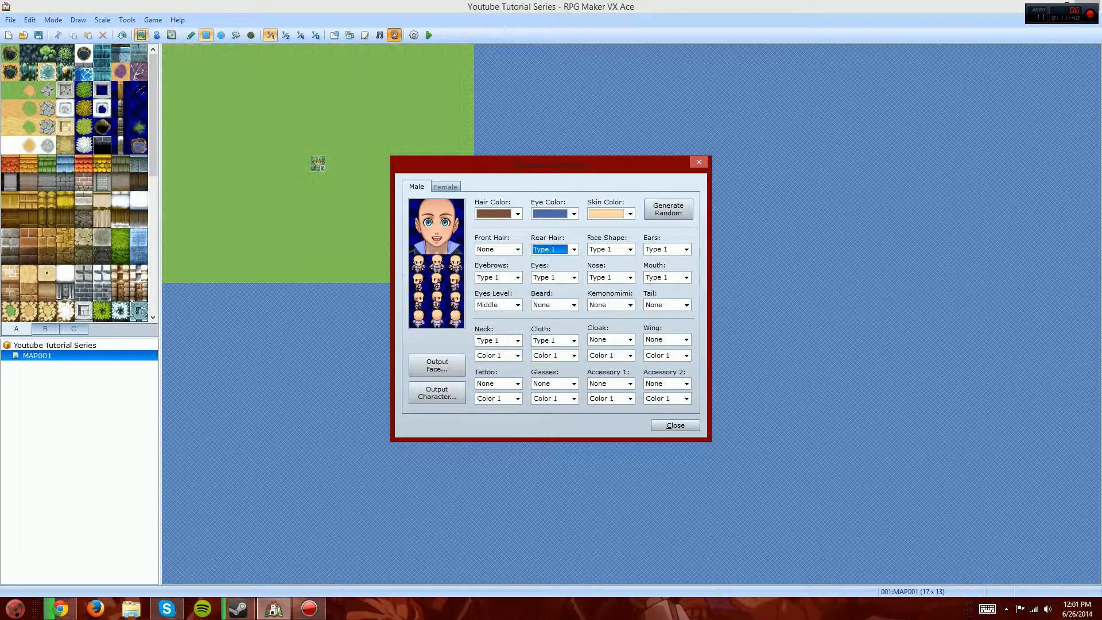
# Try front hair Type 1, set both front and rear hair to None, and close the Character Generator
pyautogui.click(518, 249)
pyautogui.click(487, 269)
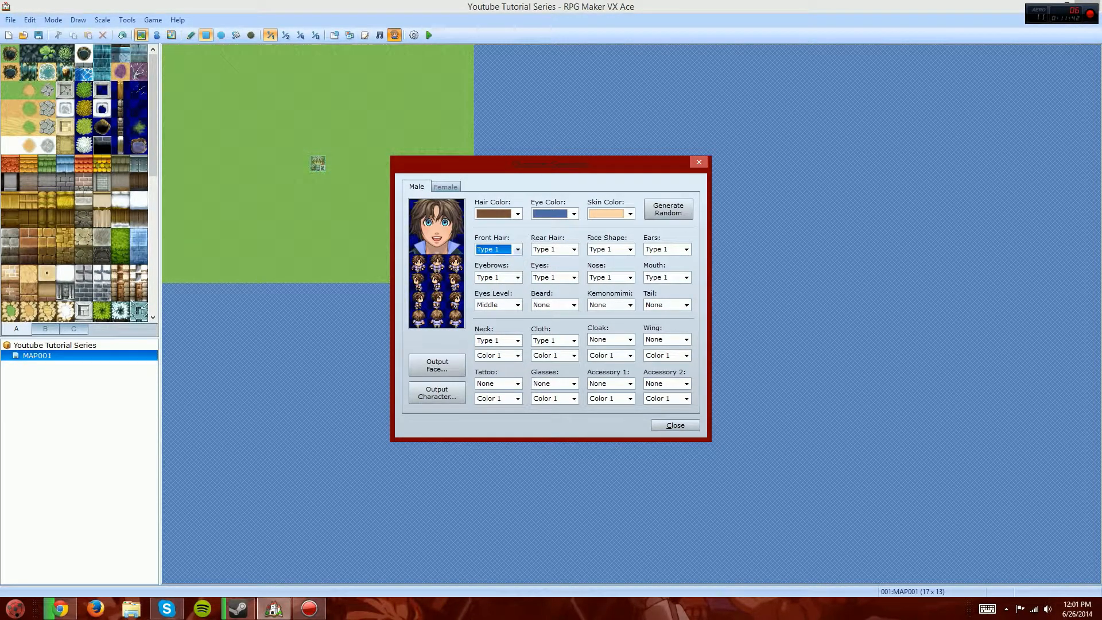
pyautogui.press('Up')
pyautogui.click(574, 250)
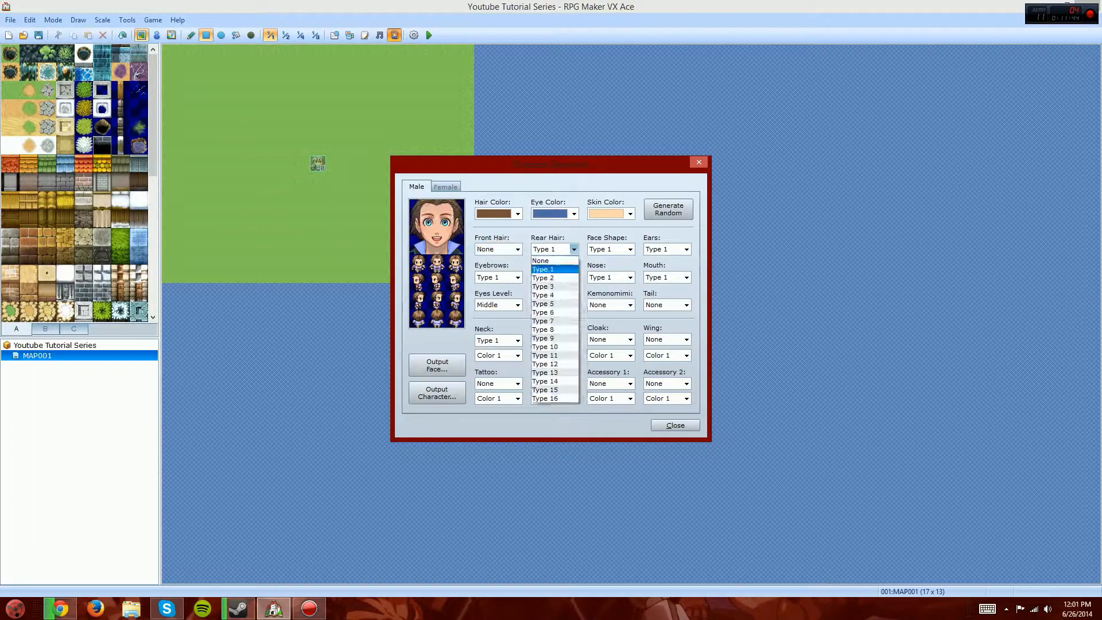
pyautogui.click(543, 260)
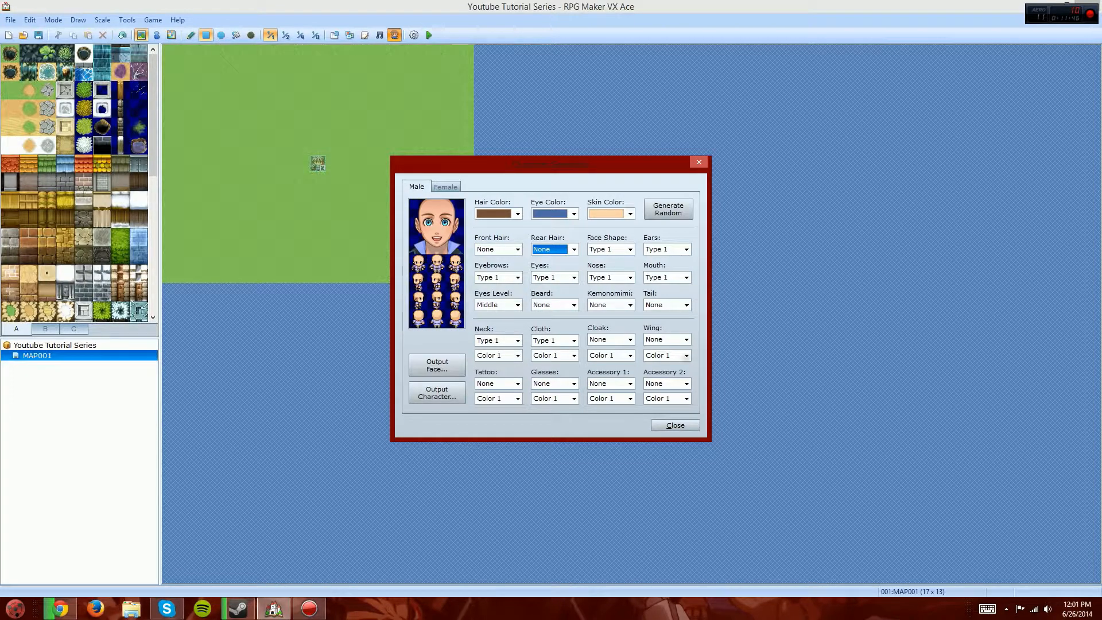
pyautogui.click(676, 426)
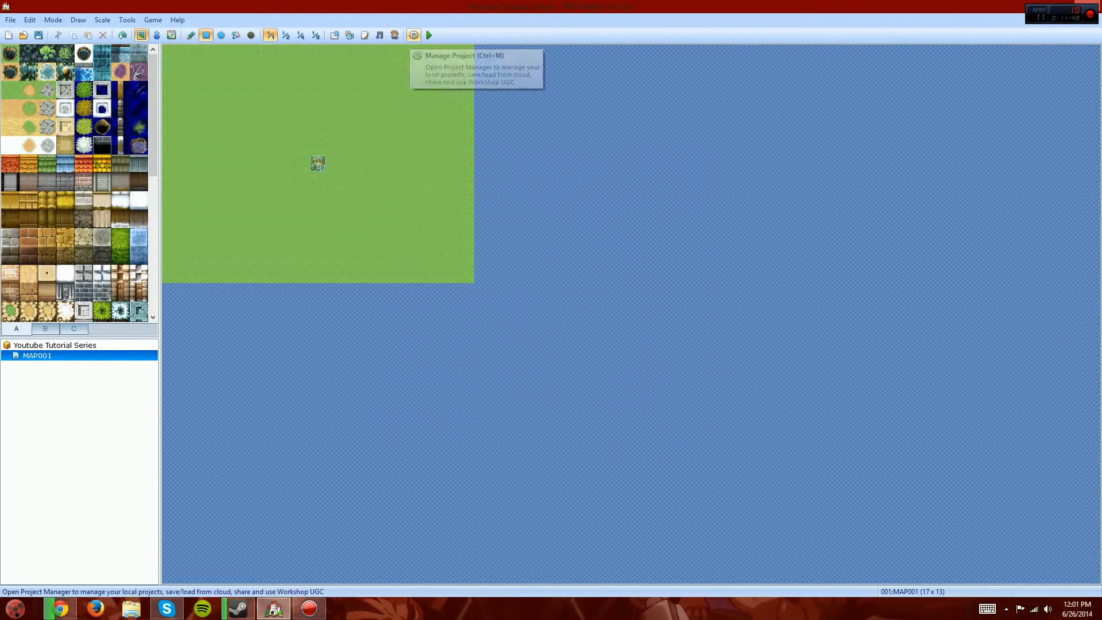
# Open the project manager and delete the Youtube Tutorial Series project from the Steam Cloud
pyautogui.click(413, 35)
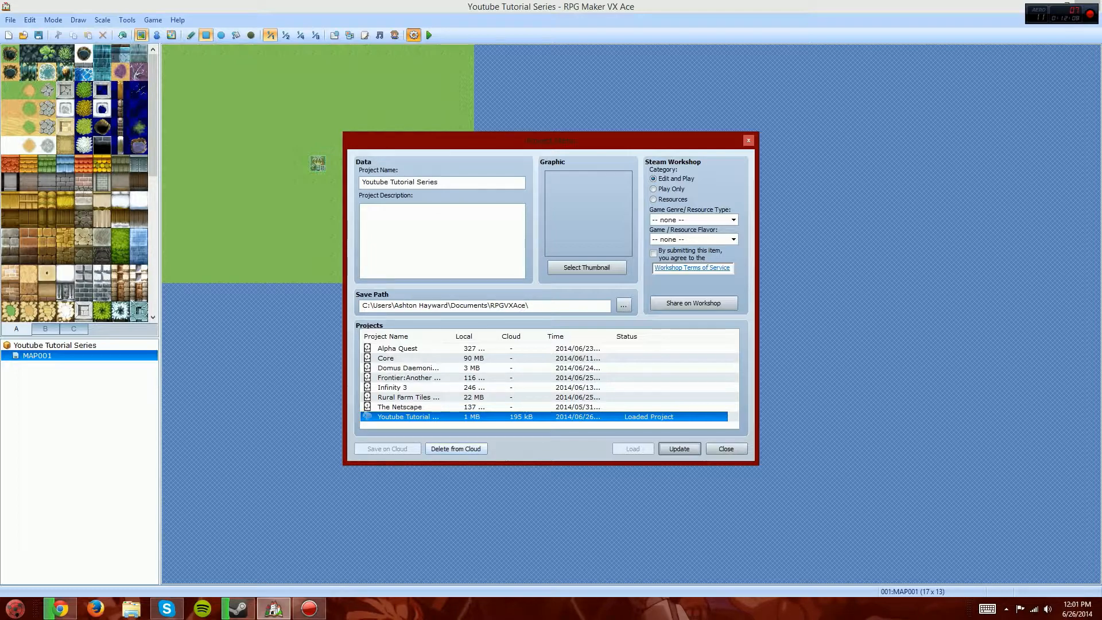
pyautogui.click(457, 449)
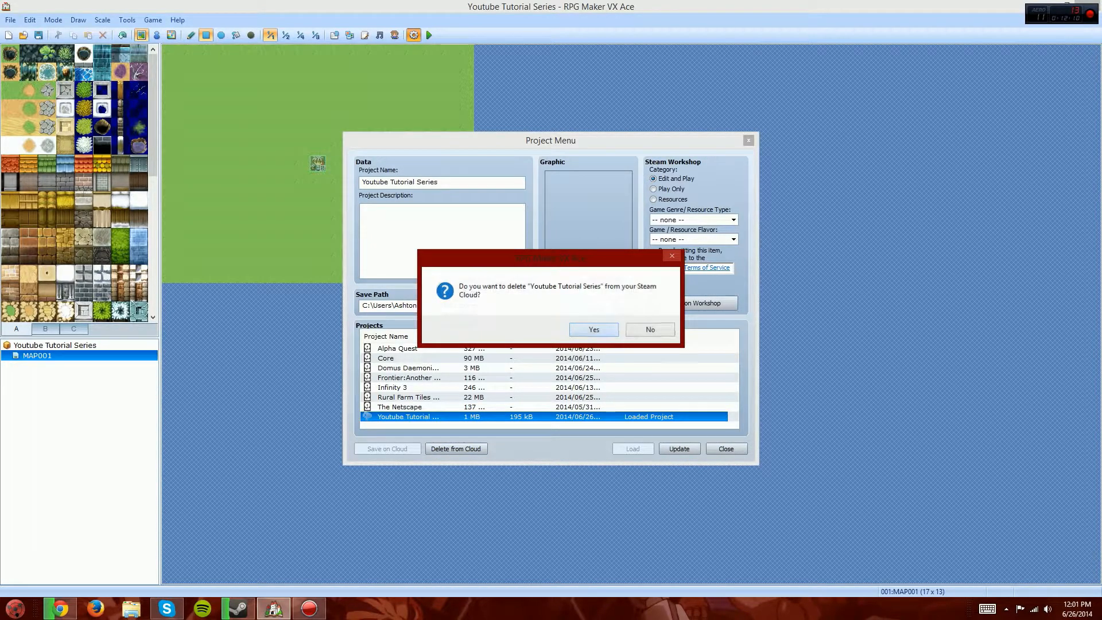
pyautogui.click(594, 330)
pyautogui.click(651, 329)
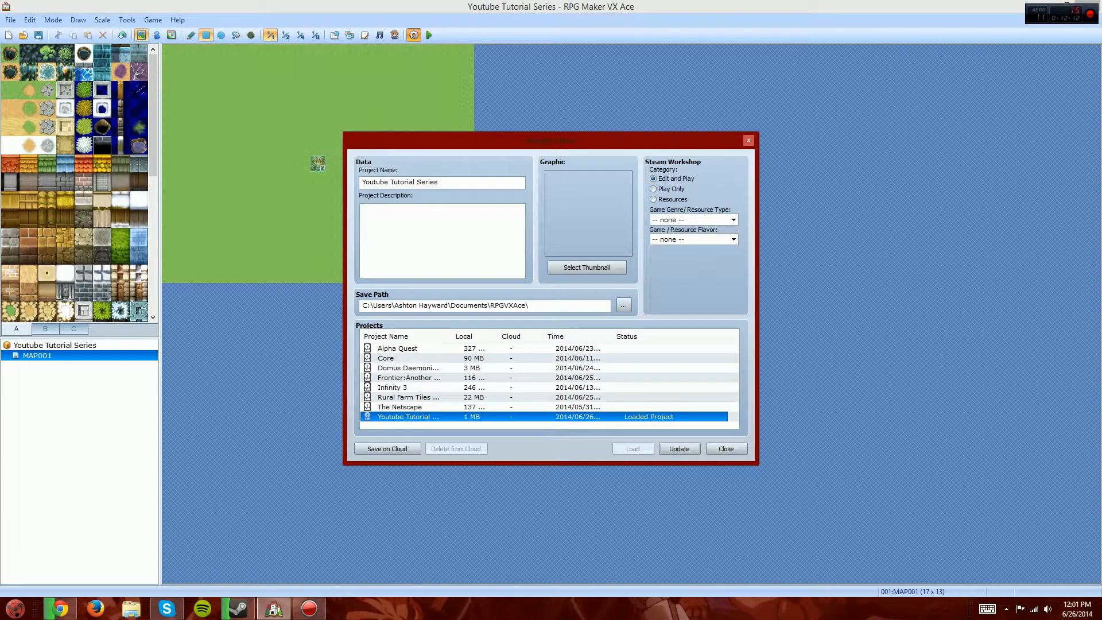
# Look through the other entries in the projects list, return to Youtube Tutorial Series and close the project manager
pyautogui.press('Up')
pyautogui.press('Up')
pyautogui.press('Up')
pyautogui.press('Up')
pyautogui.press('Up')
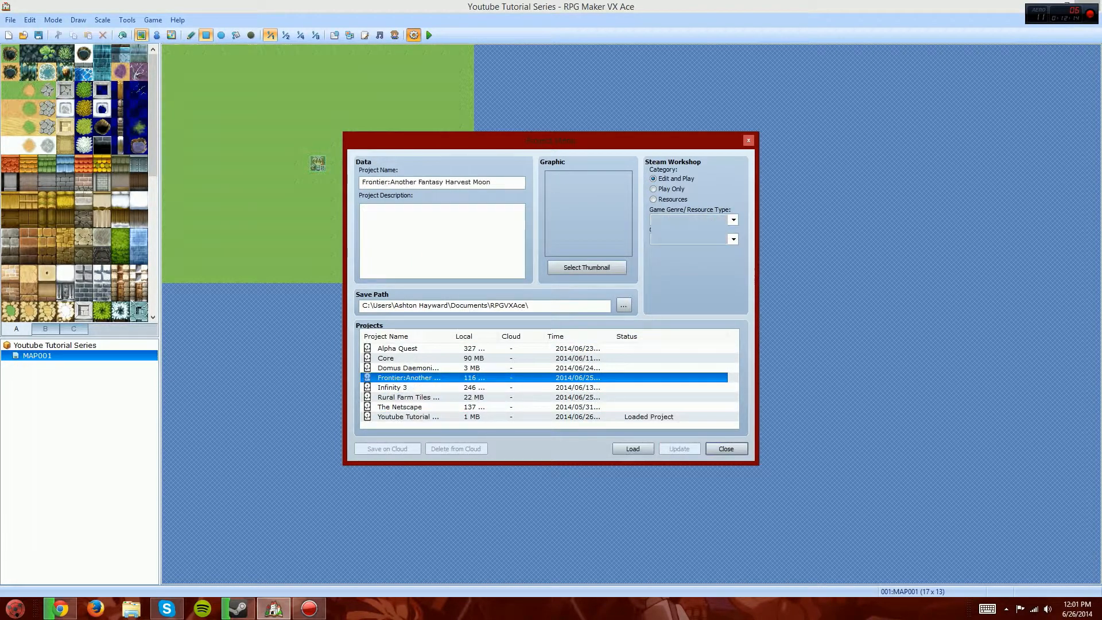
pyautogui.press('Up')
pyautogui.press('Down')
pyautogui.press('Down')
pyautogui.press('Down')
pyautogui.press('Down')
pyautogui.press('Down')
pyautogui.press('Down')
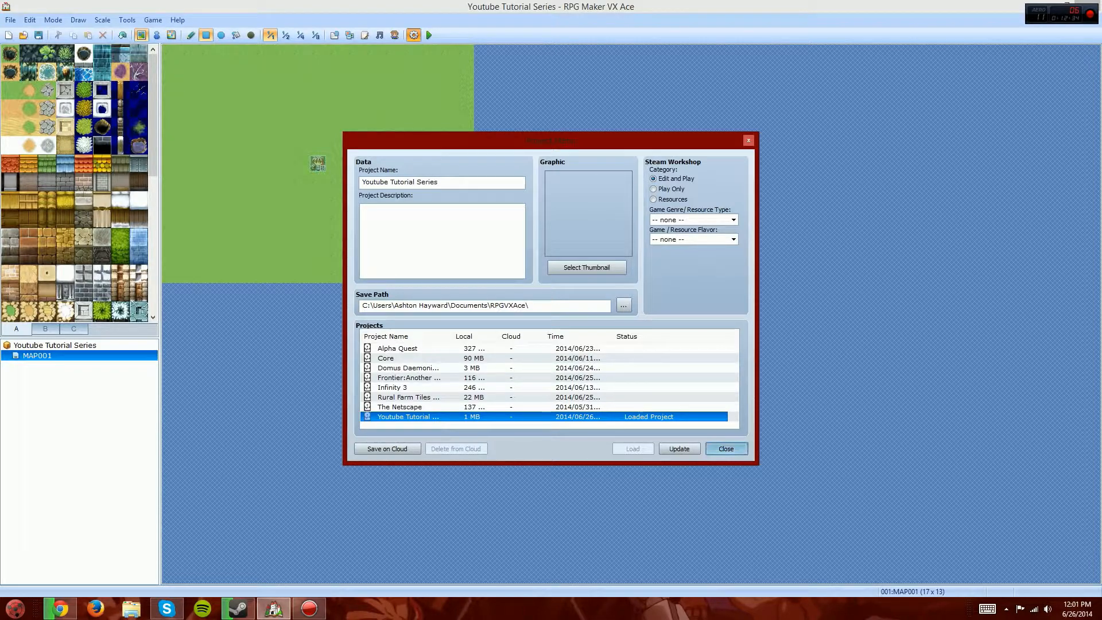
pyautogui.click(726, 449)
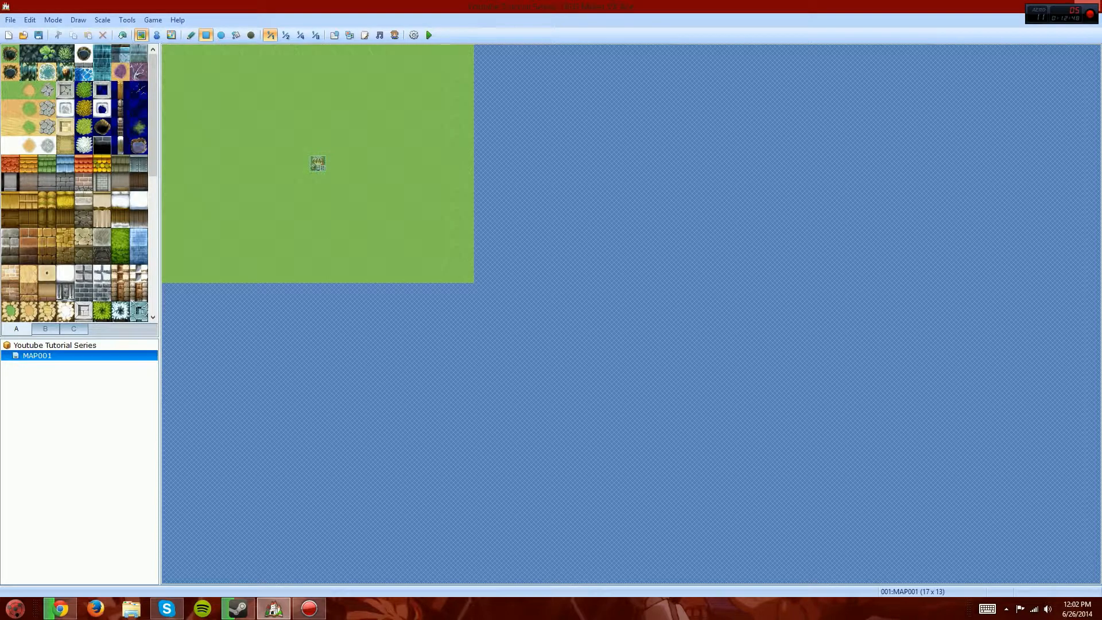
# Delete the MAP001 map from the project
pyautogui.rightClick(74, 356)
pyautogui.click(94, 443)
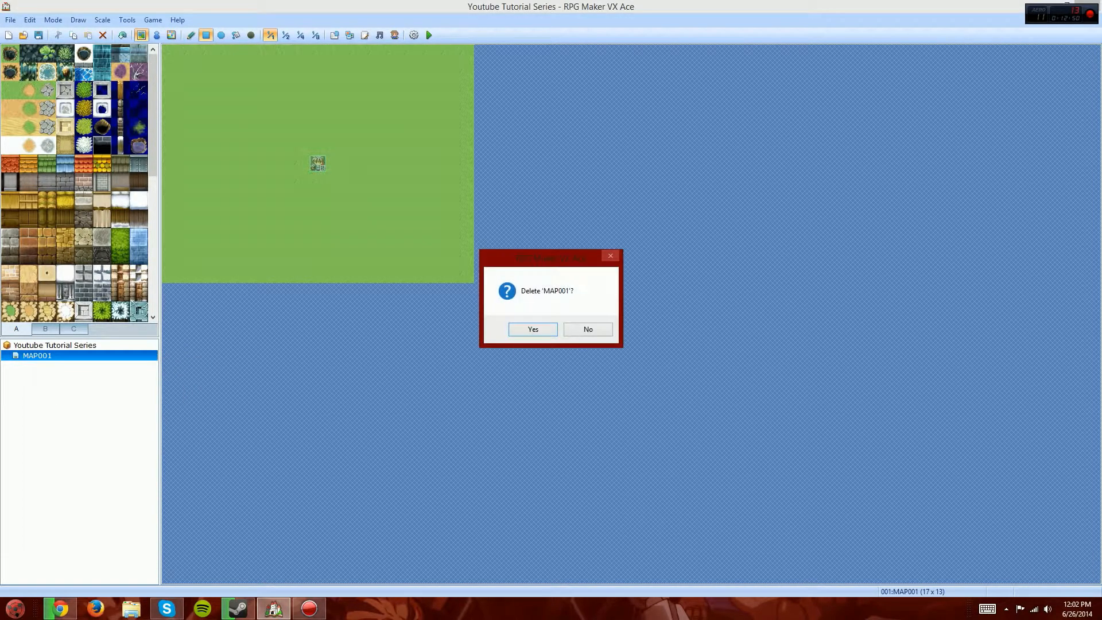
pyautogui.press('Return')
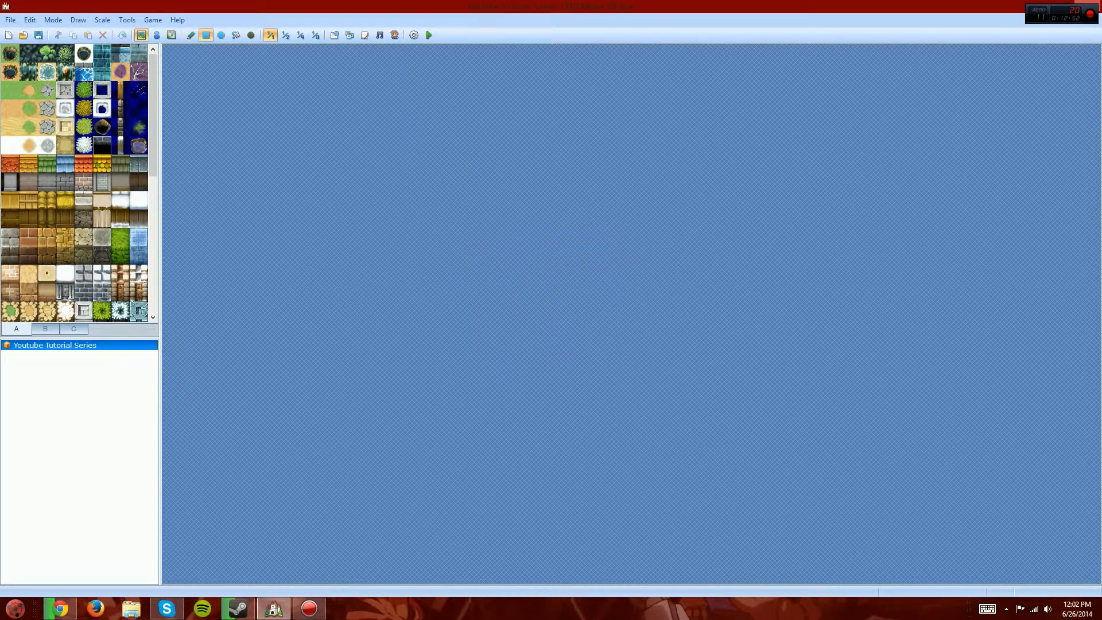
# Preview the Mining City, Field 6 and Regular Town sample maps and load Regular Town into the project
pyautogui.rightClick(73, 348)
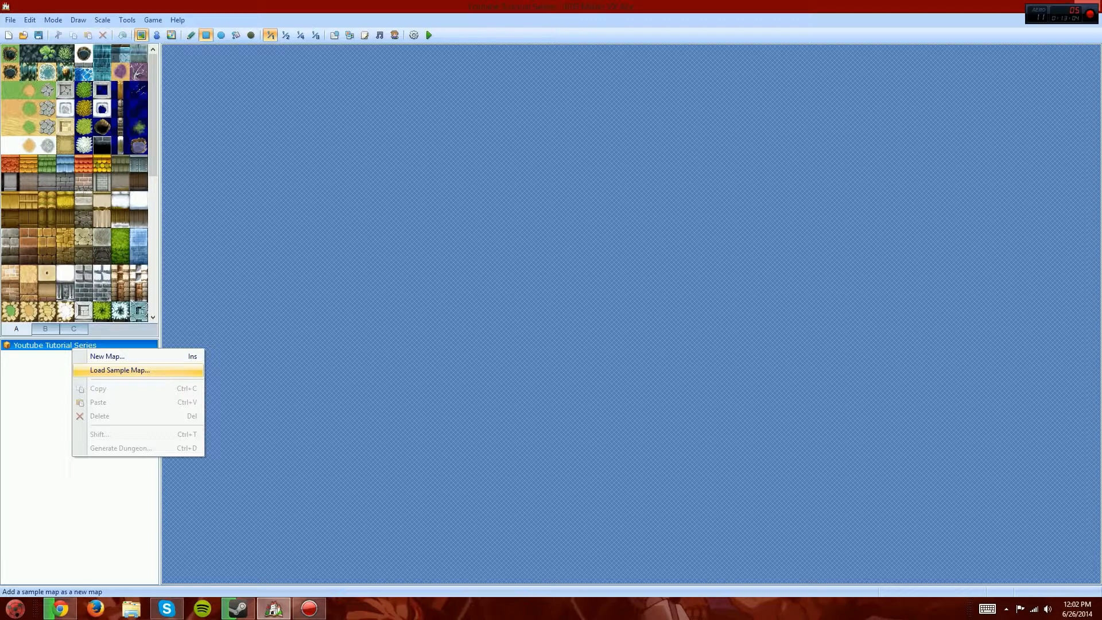
pyautogui.click(120, 371)
pyautogui.click(360, 243)
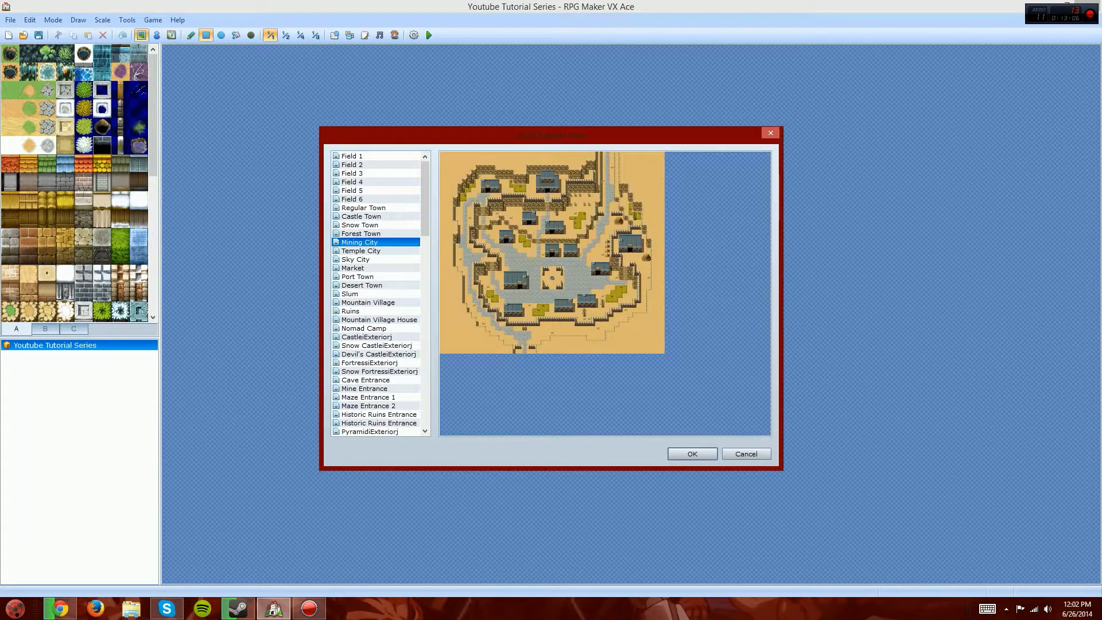
pyautogui.click(353, 199)
pyautogui.click(364, 208)
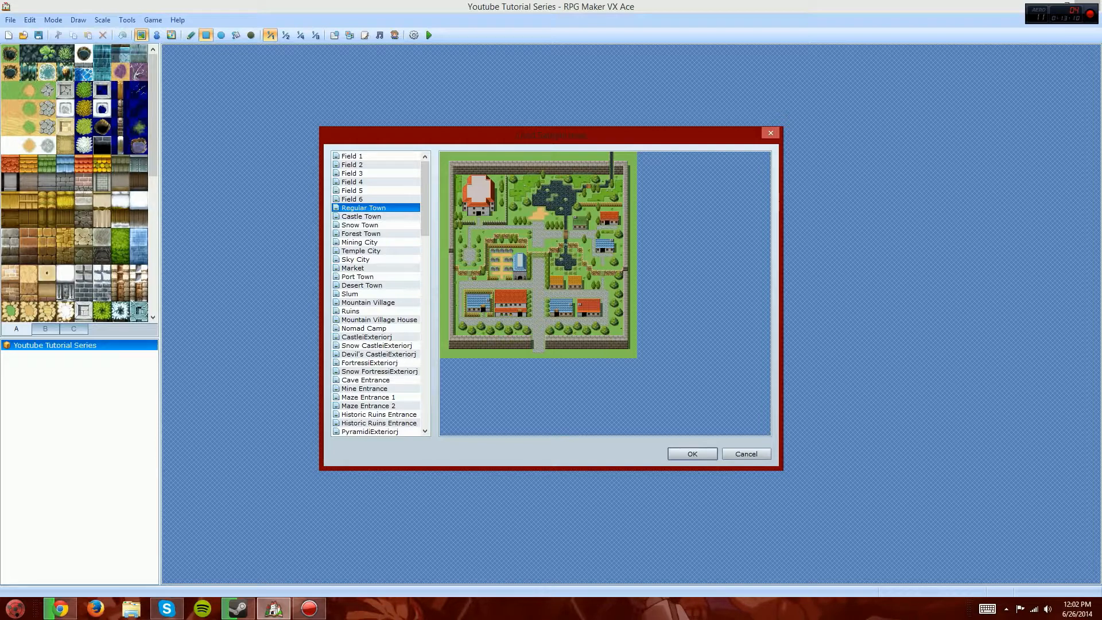
pyautogui.press('Return')
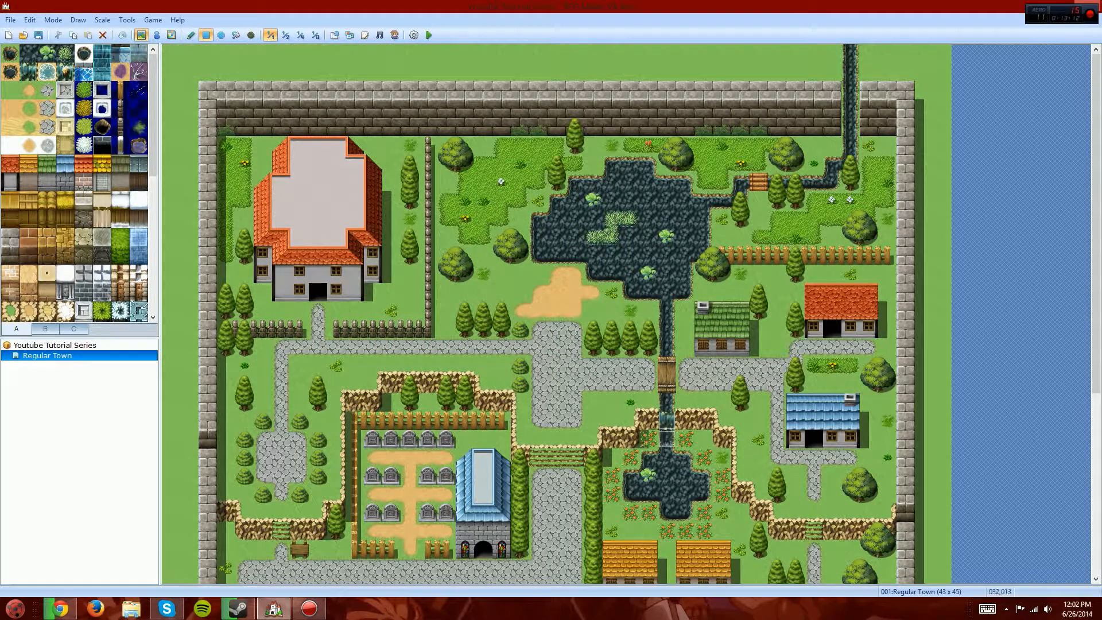
# Delete the Regular Town map from the project
pyautogui.rightClick(35, 356)
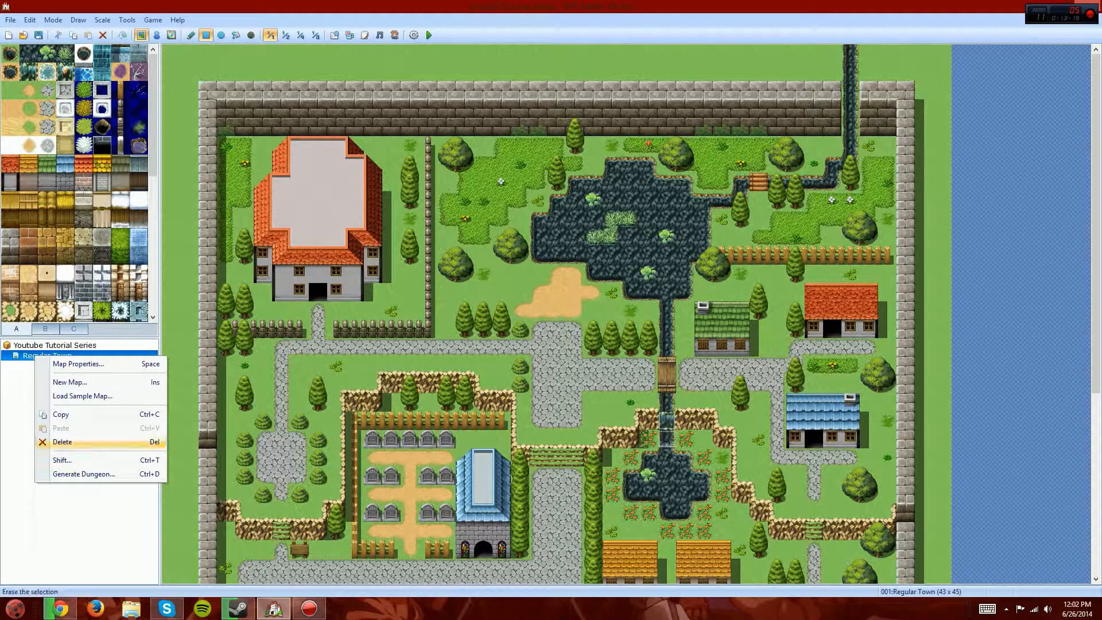
pyautogui.click(62, 442)
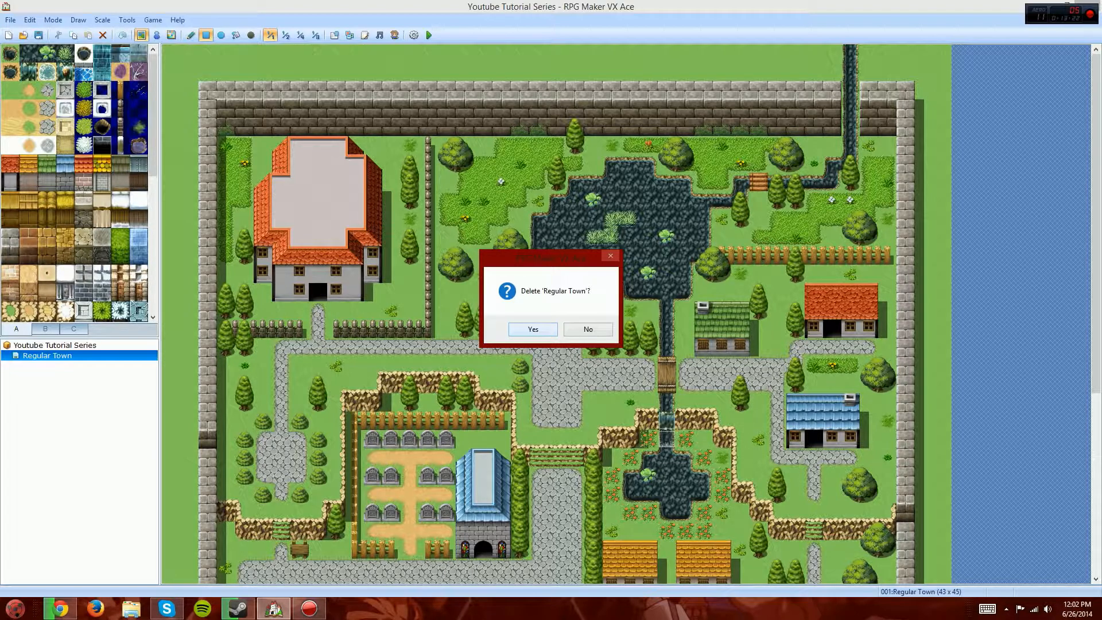
pyautogui.click(533, 329)
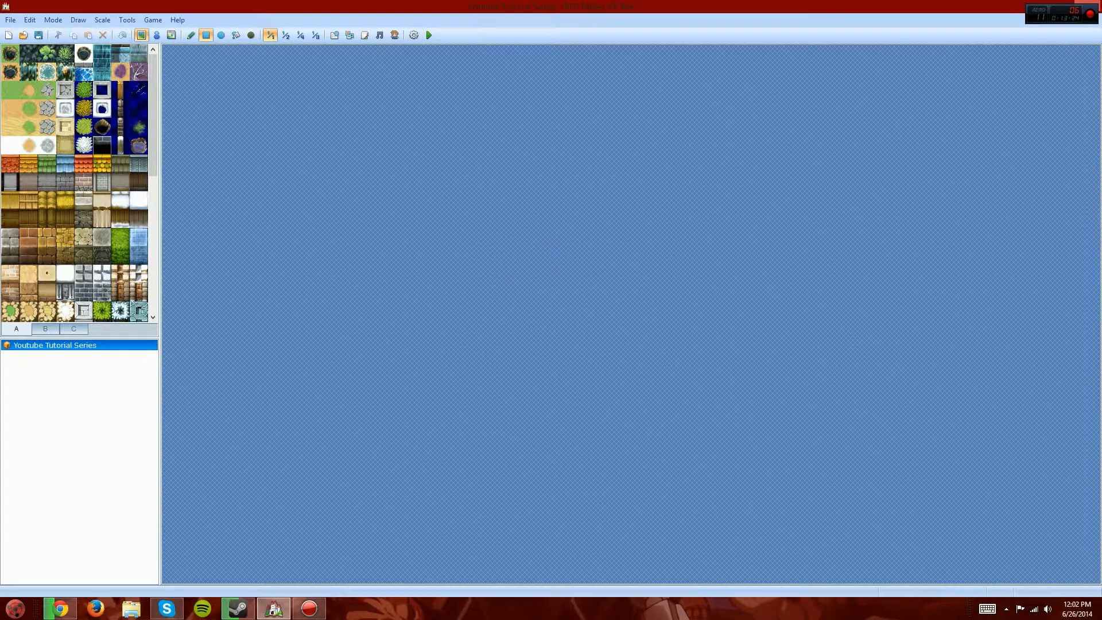
# Start a new map in the Youtube Tutorial Series project and name it Our Spawn Zone
pyautogui.rightClick(84, 344)
pyautogui.click(118, 351)
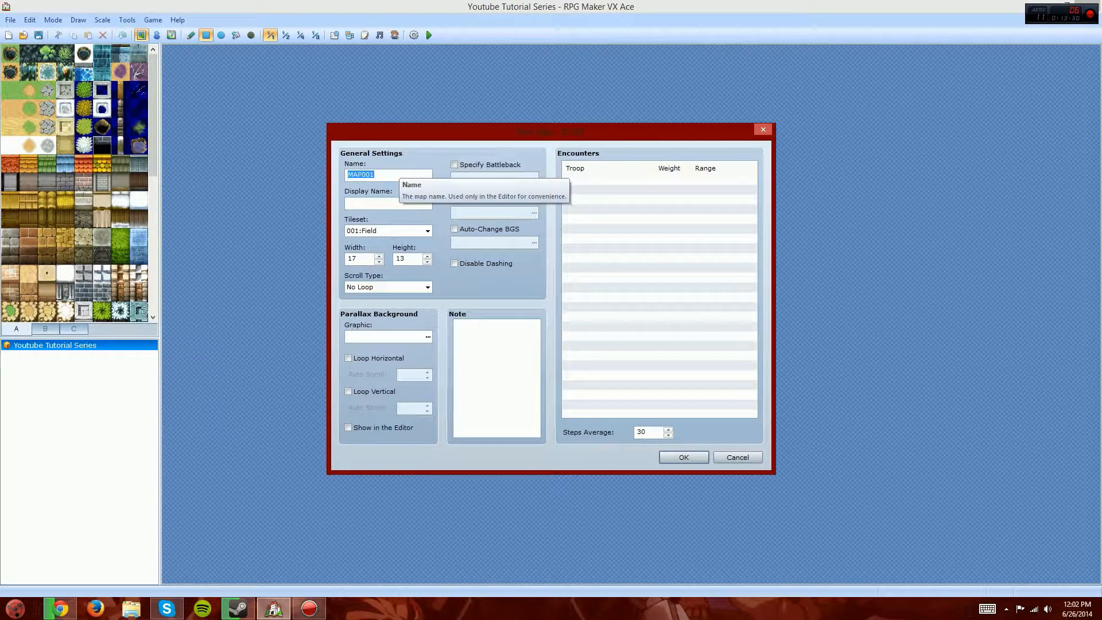
pyautogui.write('Our Spawn Zone')
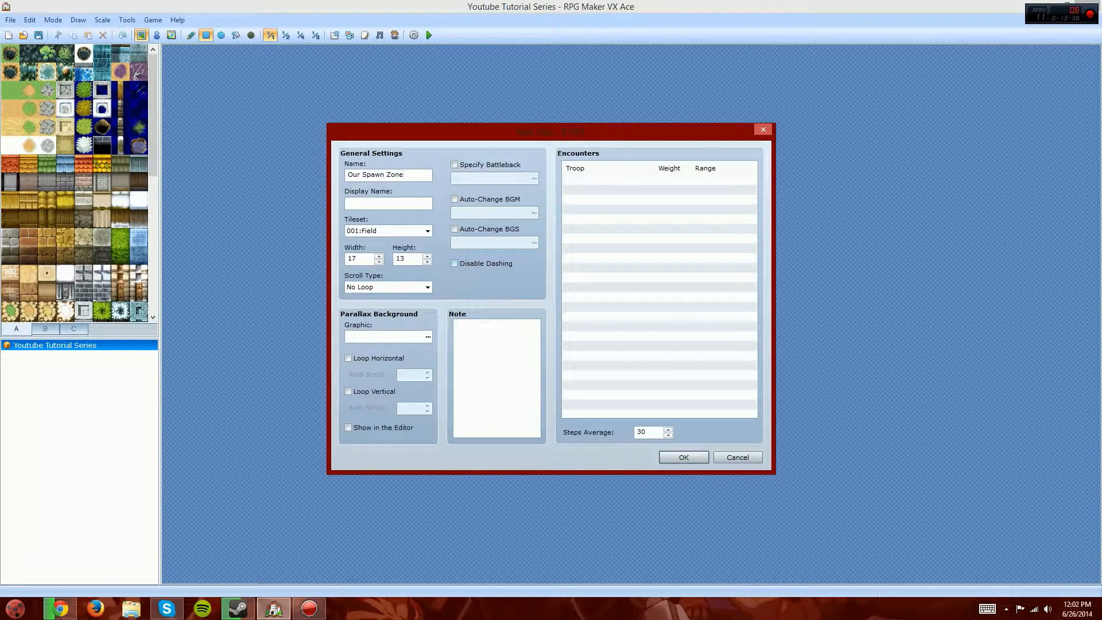
pyautogui.moveTo(348, 175); pyautogui.dragTo(406, 174)
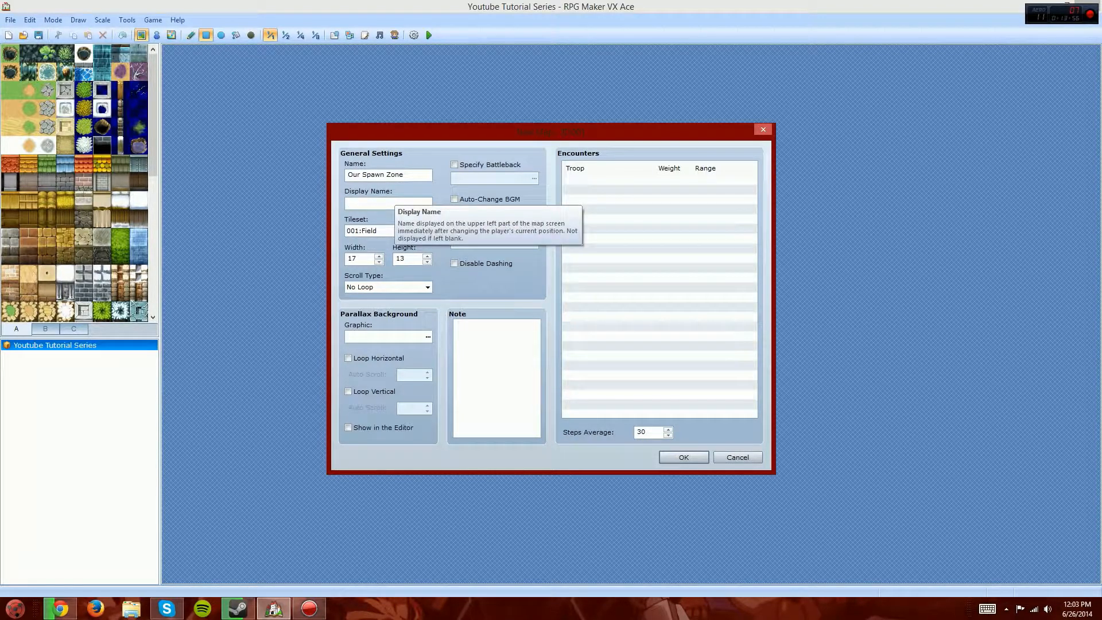
pyautogui.write('Welcome')
pyautogui.press('BackSpace')
pyautogui.press('BackSpace')
pyautogui.press('BackSpace')
pyautogui.press('BackSpace')
pyautogui.press('BackSpace')
pyautogui.press('BackSpace')
pyautogui.press('BackSpace')
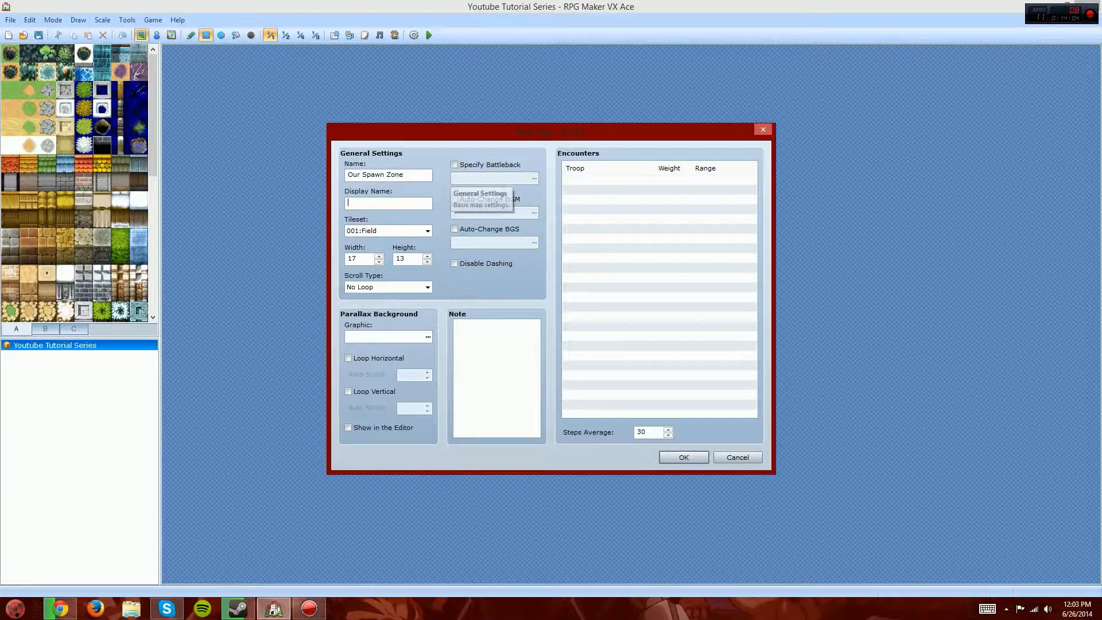
# Enable the battleback setting and preview the Castle floor with the Brick, Bridge, Castle1, Castle2 and Cliff walls
pyautogui.click(454, 165)
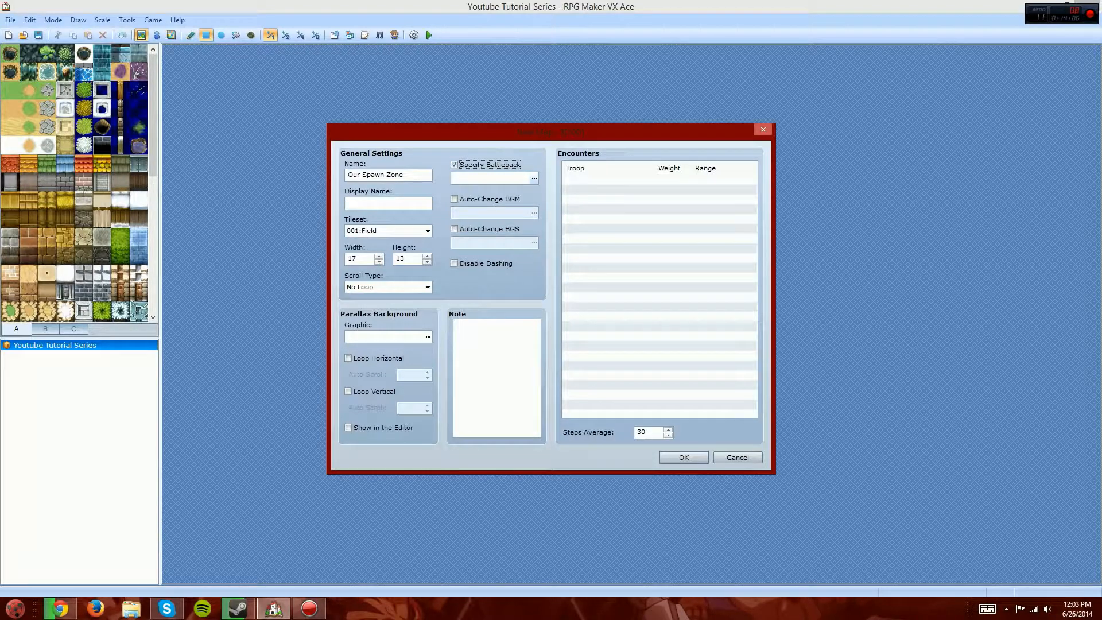
pyautogui.click(534, 178)
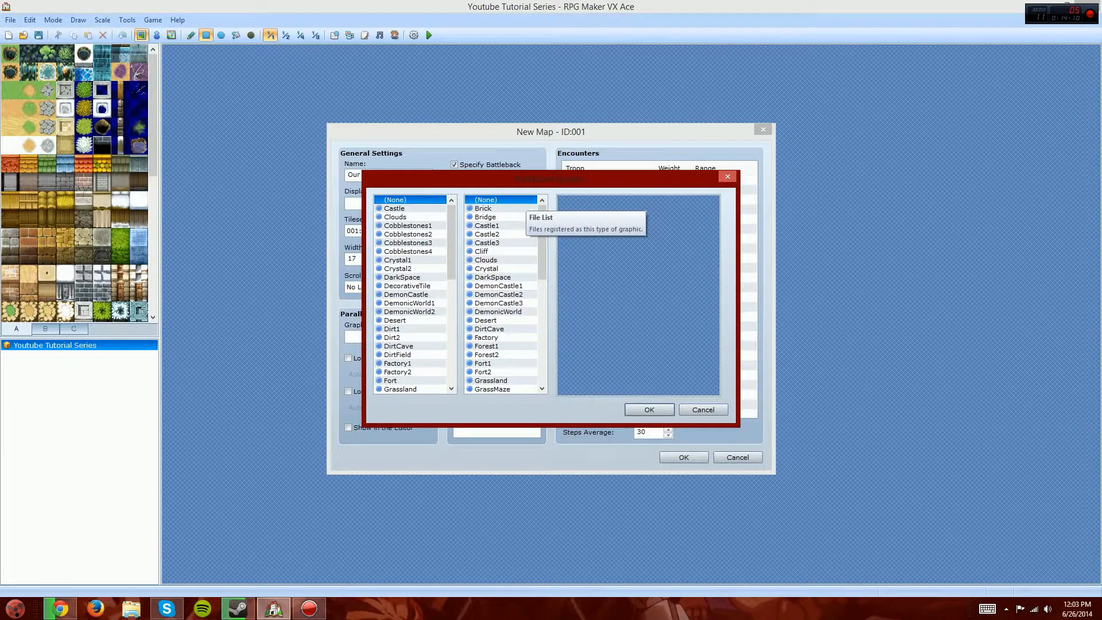
pyautogui.click(511, 217)
pyautogui.click(509, 208)
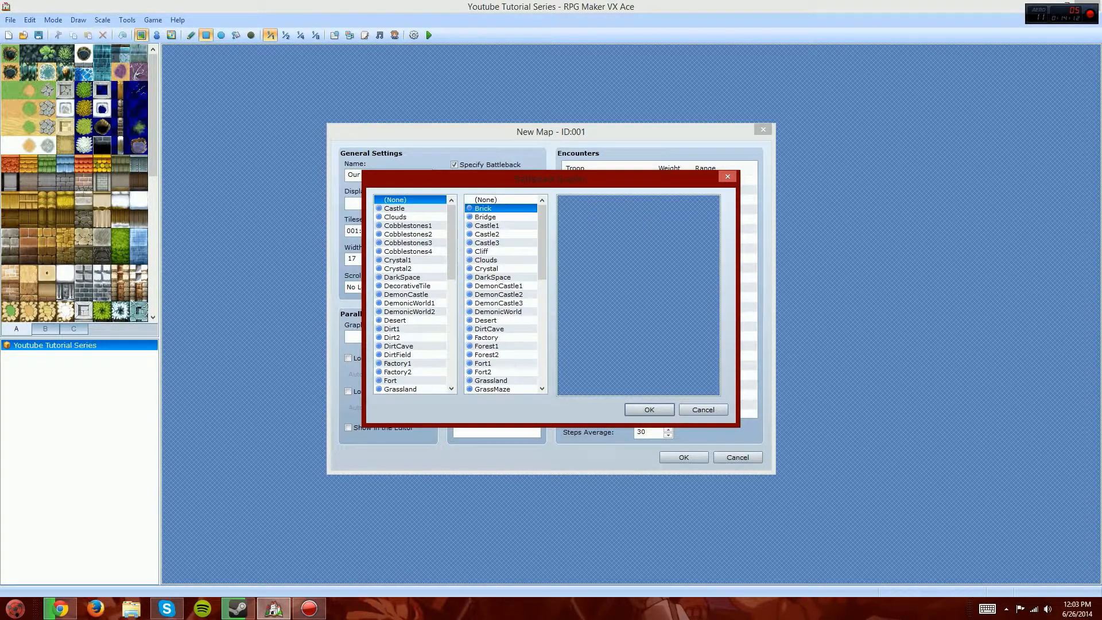
pyautogui.click(410, 217)
pyautogui.click(410, 208)
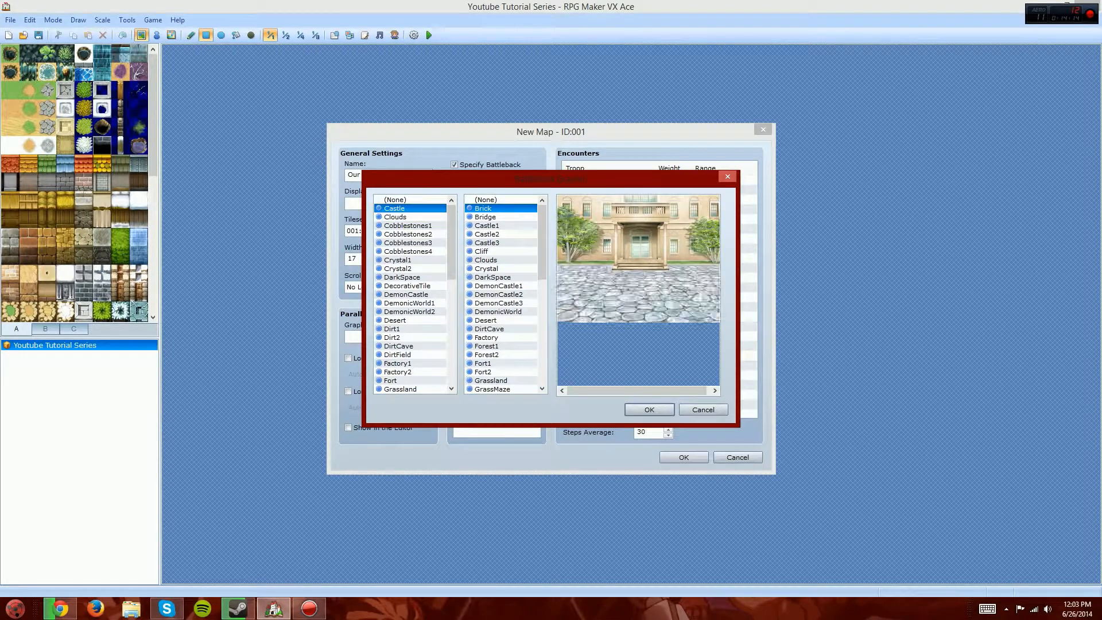
pyautogui.click(500, 217)
pyautogui.click(501, 225)
pyautogui.click(501, 234)
pyautogui.click(501, 251)
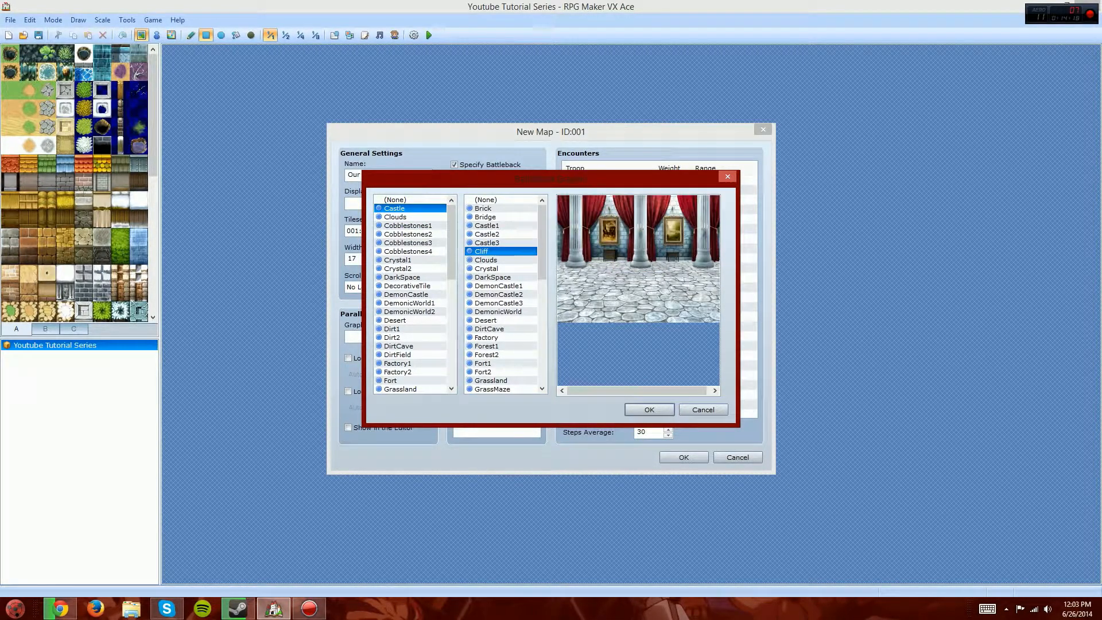
# Preview the Cobblestones and DirtCave floors with the Cliff wall, discard the selection and disable the battleback setting
pyautogui.click(410, 235)
pyautogui.click(410, 269)
pyautogui.click(410, 252)
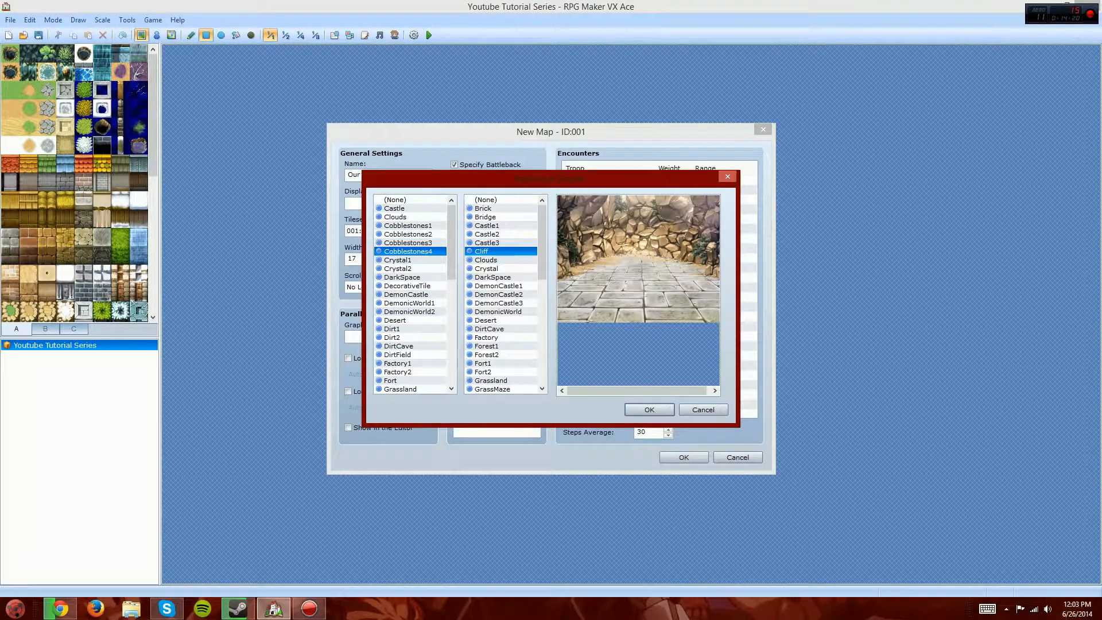
pyautogui.click(410, 243)
pyautogui.click(410, 234)
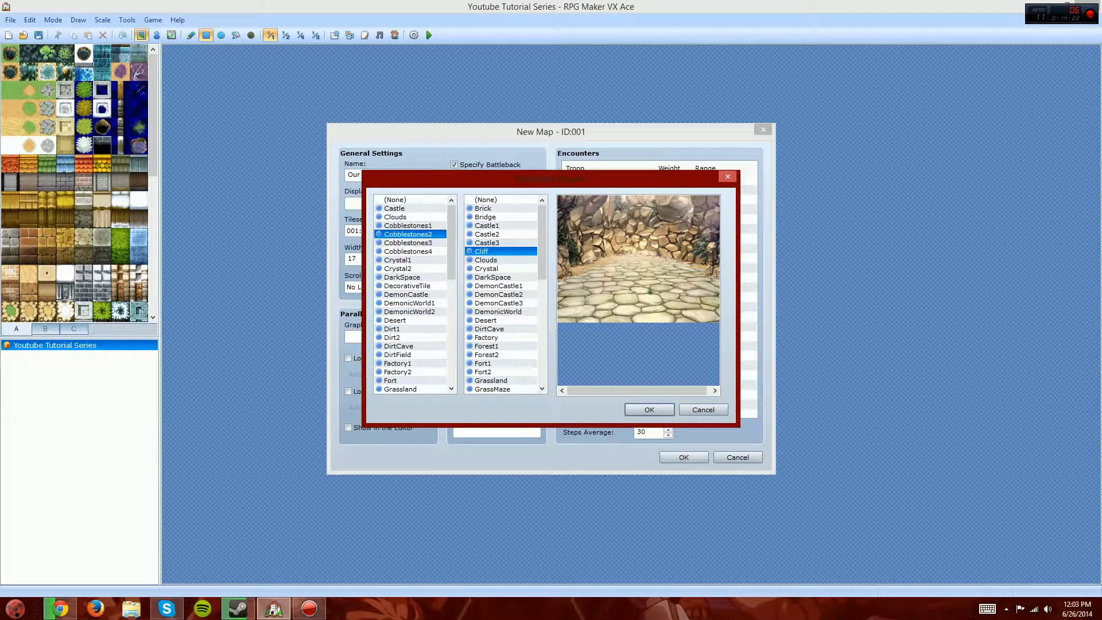
pyautogui.click(410, 226)
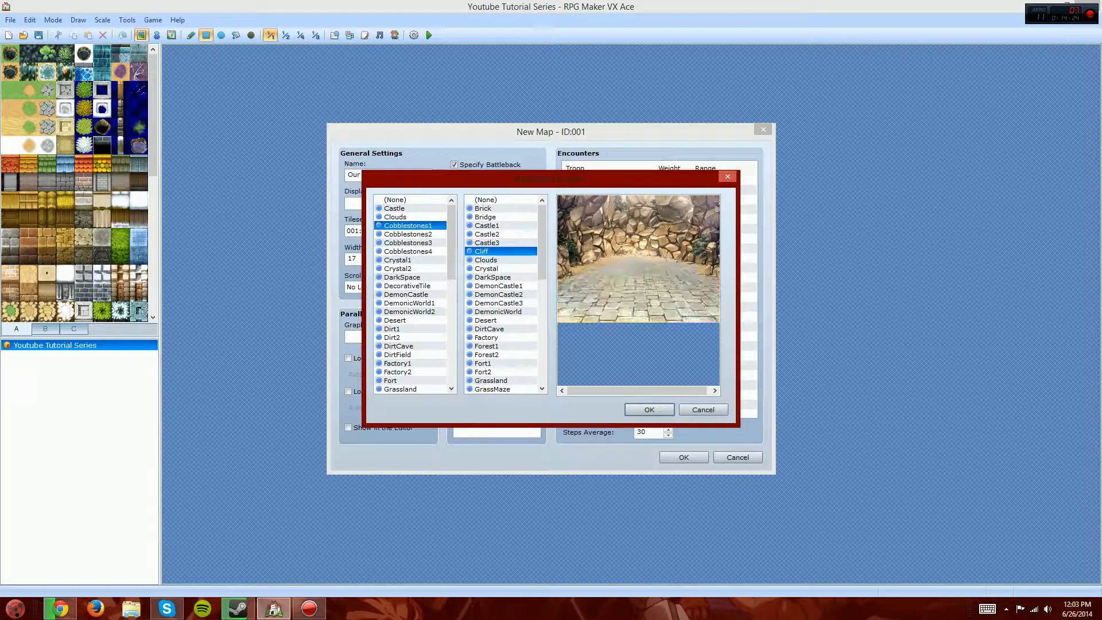
pyautogui.click(410, 217)
pyautogui.click(410, 347)
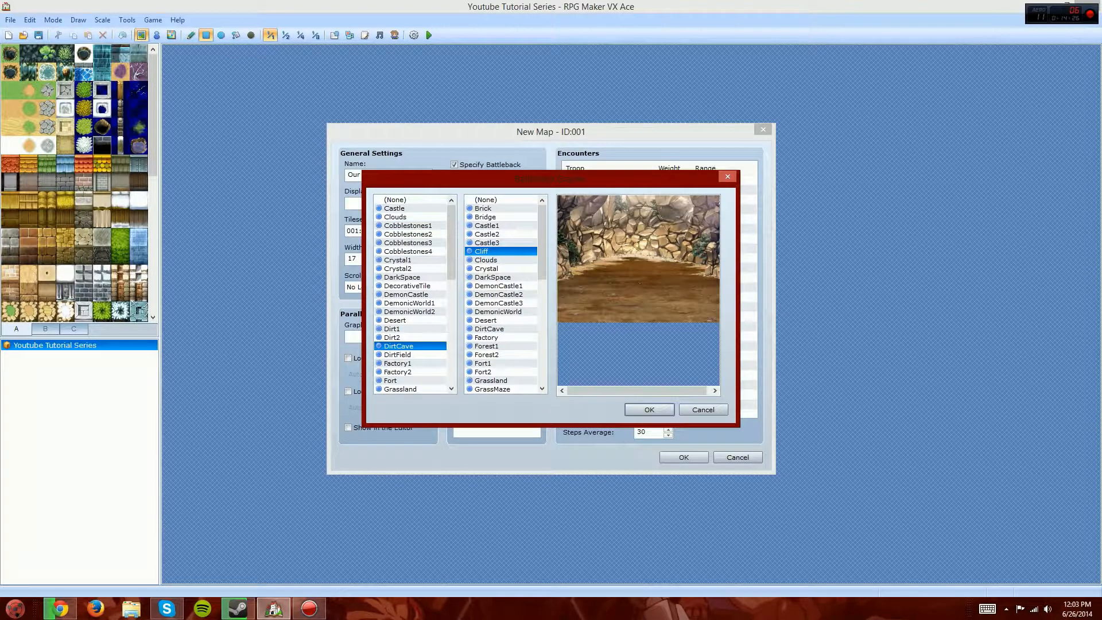
pyautogui.click(704, 410)
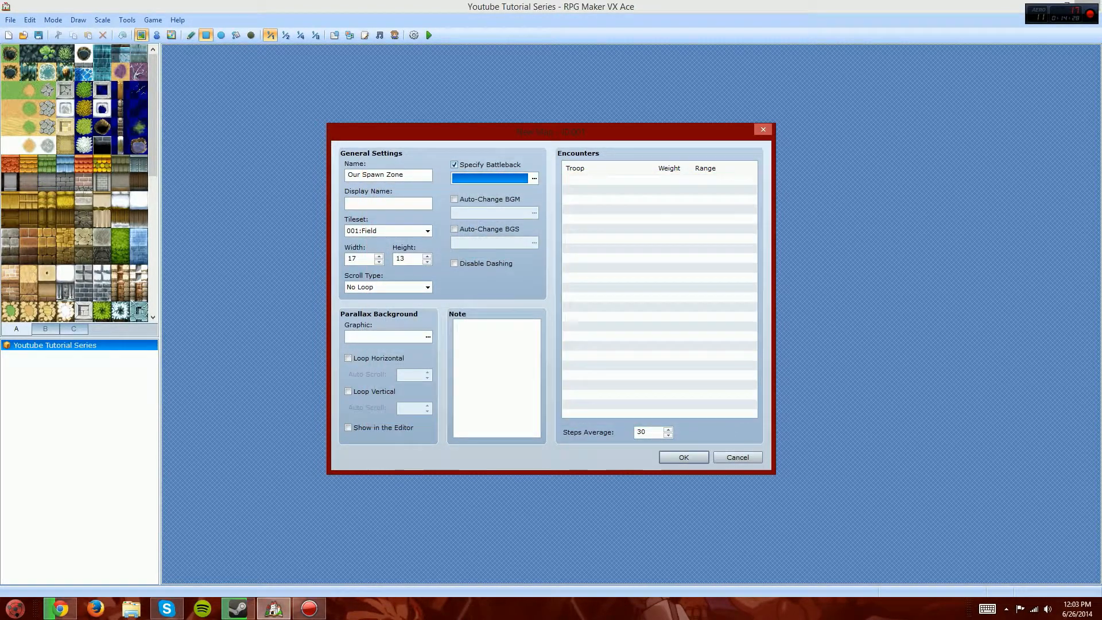
pyautogui.click(455, 165)
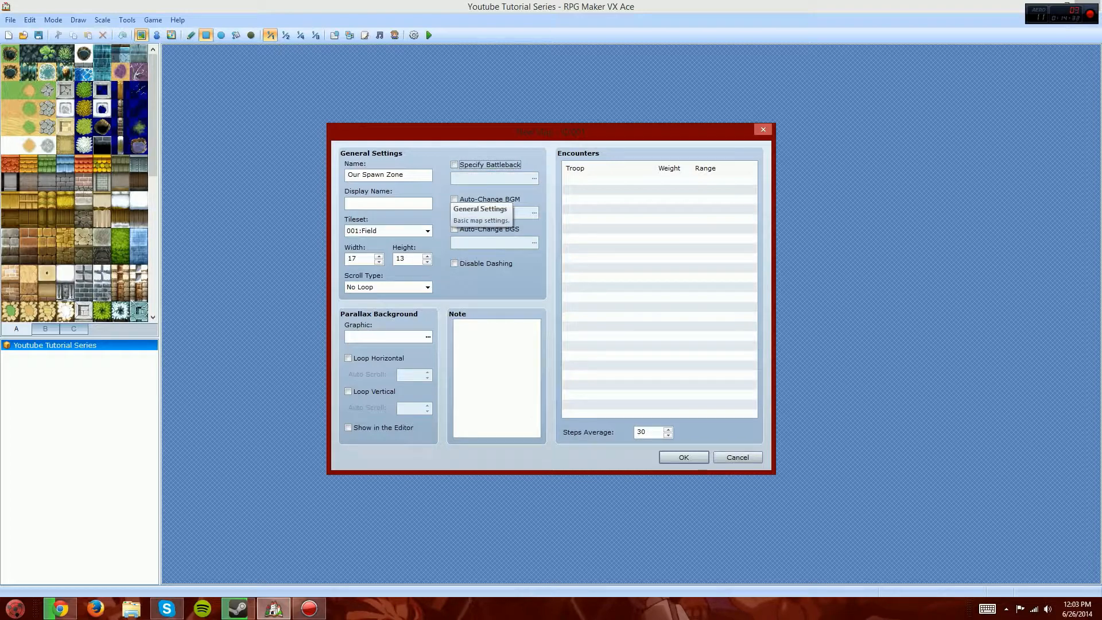
pyautogui.click(455, 199)
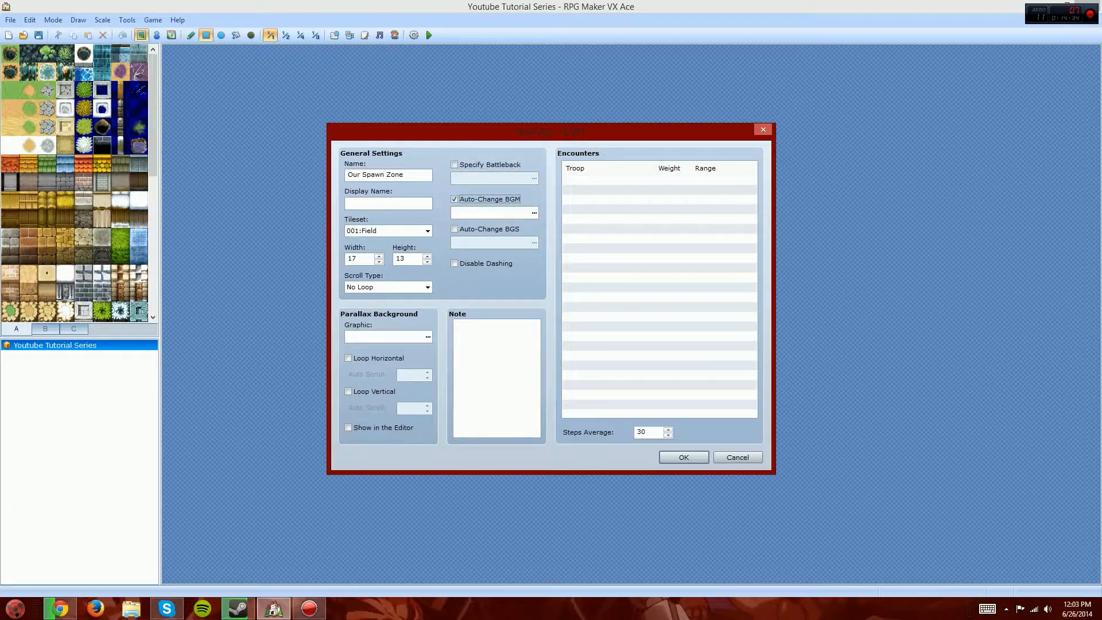
pyautogui.click(534, 213)
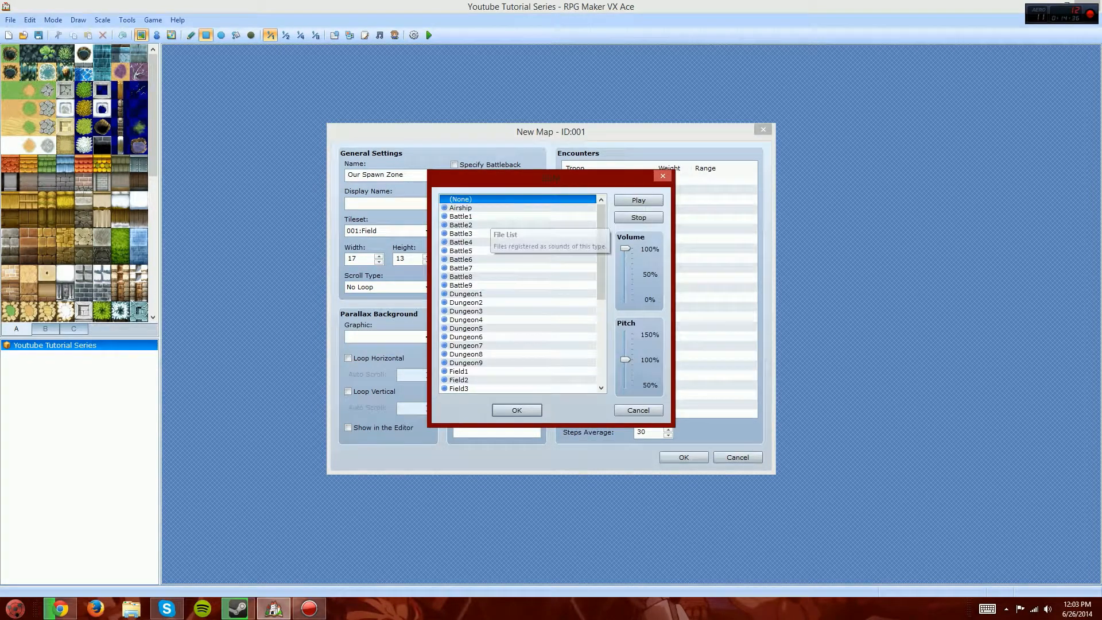
pyautogui.scroll(-7, 492, 218)
pyautogui.click(482, 346)
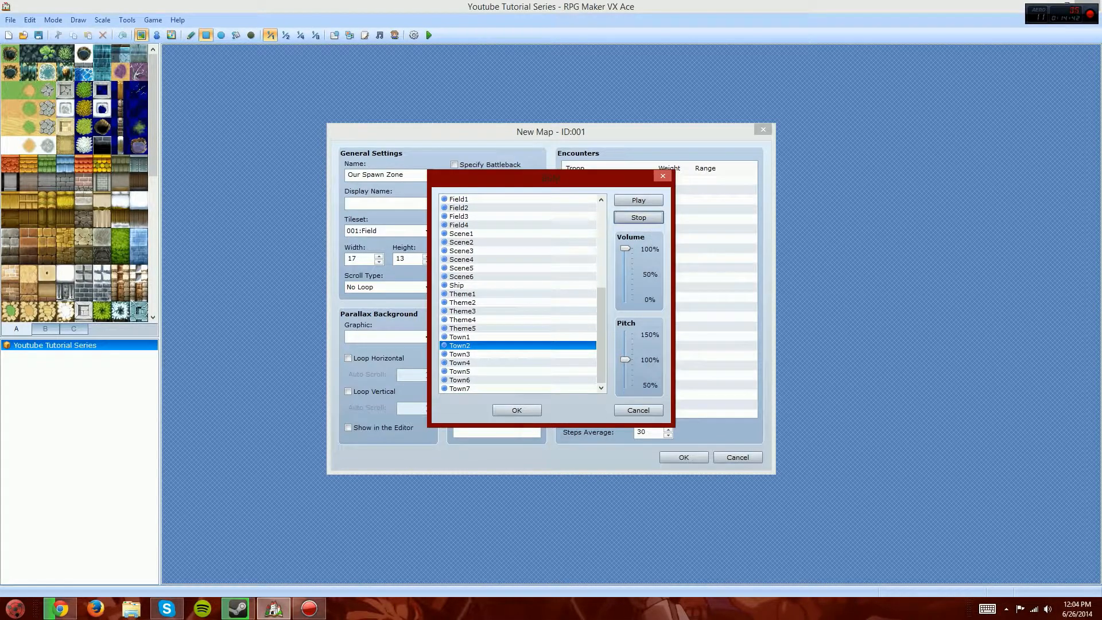
pyautogui.click(639, 411)
pyautogui.click(455, 199)
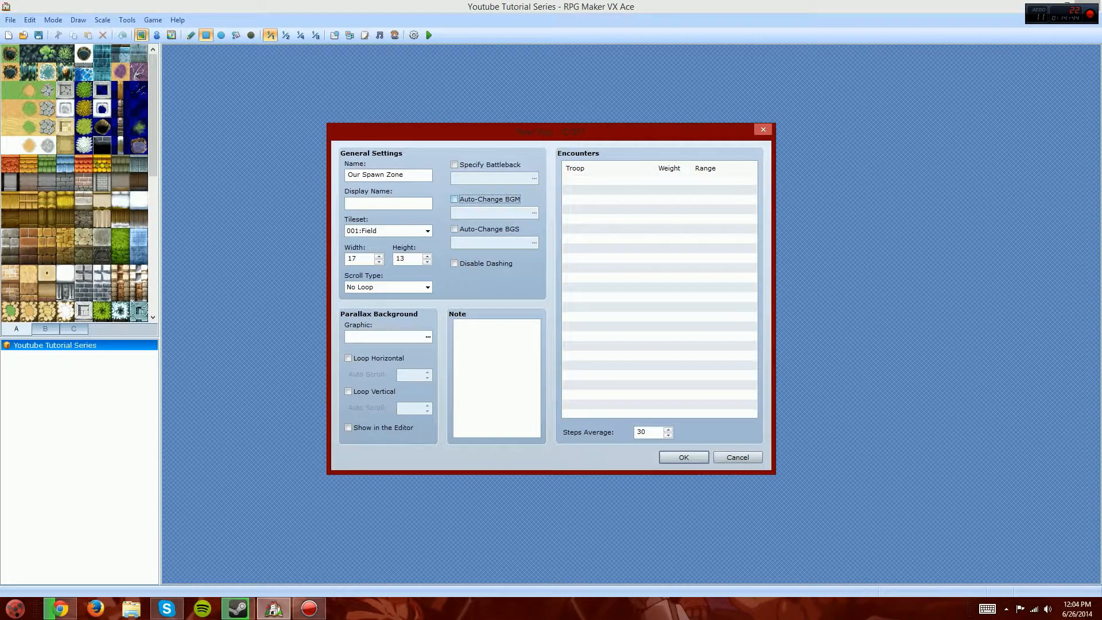
# Enable automatic background music for the map using Town1 at about 70% volume and preview the track
pyautogui.click(455, 199)
pyautogui.click(534, 212)
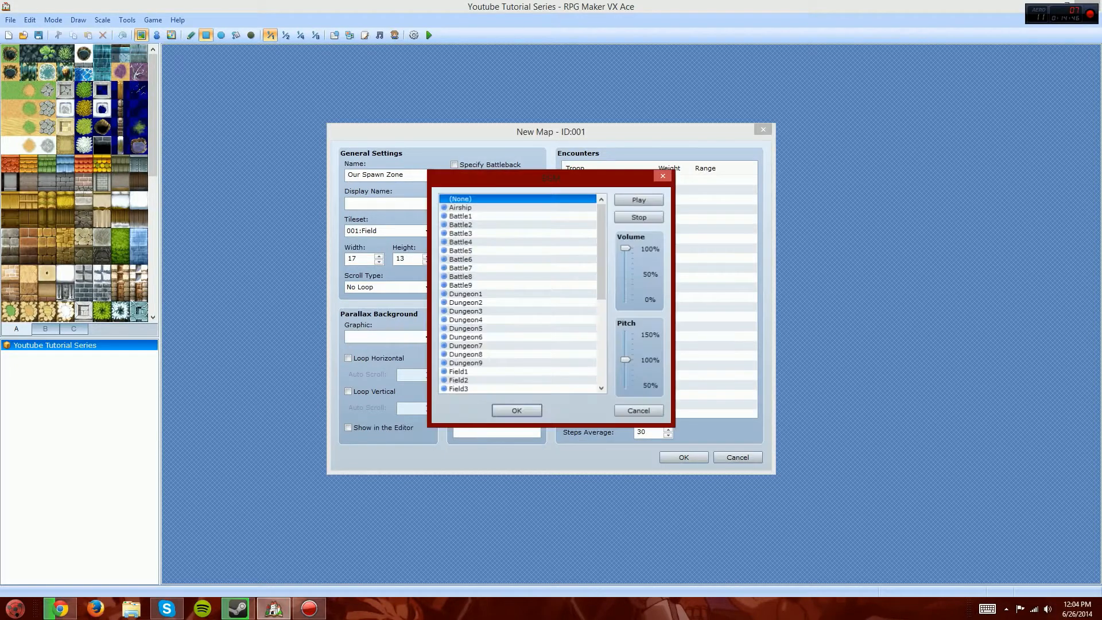
pyautogui.scroll(-7, 519, 292)
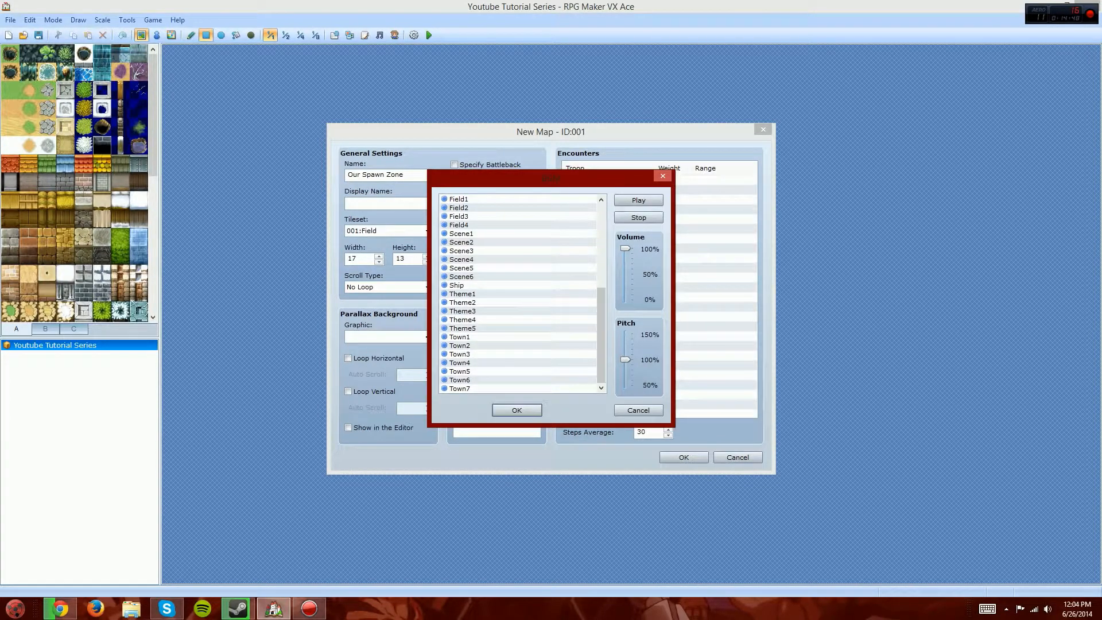
pyautogui.moveTo(625, 251); pyautogui.dragTo(626, 259)
pyautogui.click(517, 337)
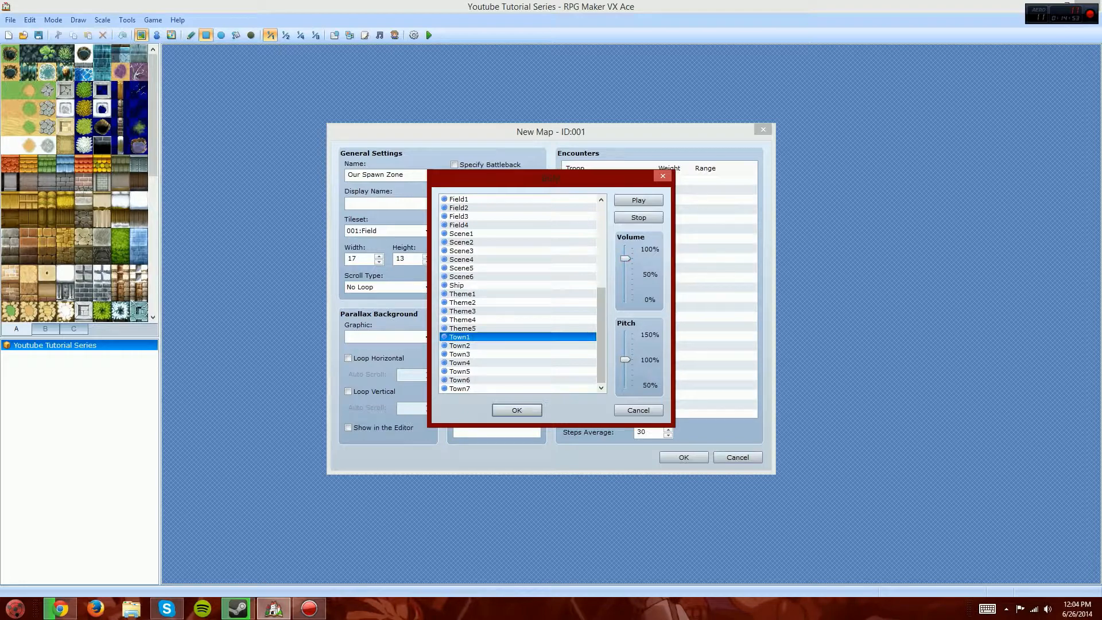
pyautogui.moveTo(625, 258); pyautogui.dragTo(625, 263)
pyautogui.click(639, 200)
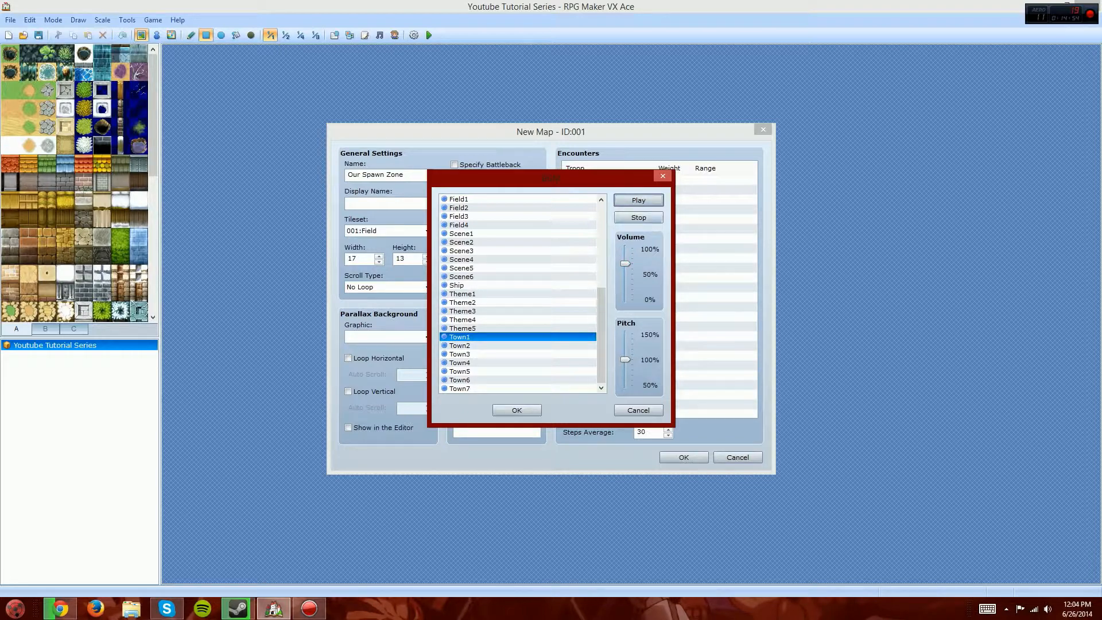
pyautogui.click(638, 217)
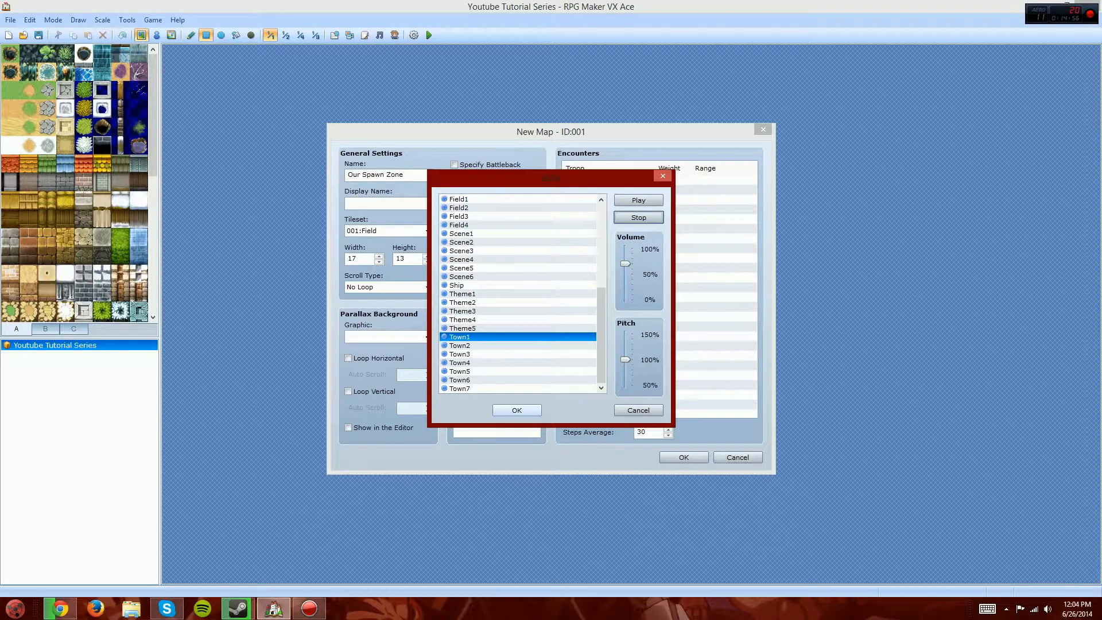
pyautogui.click(517, 410)
# Enable the map's automatic background sound using Wind at about 50% volume and preview it
pyautogui.click(454, 229)
pyautogui.click(534, 242)
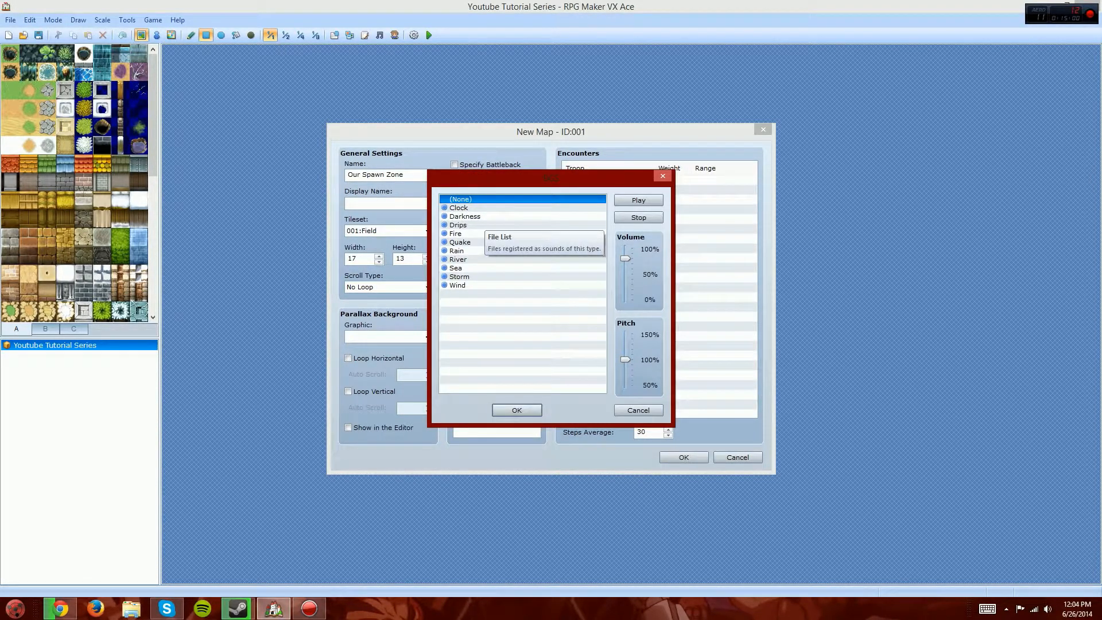
pyautogui.click(473, 285)
pyautogui.moveTo(625, 258); pyautogui.dragTo(625, 274)
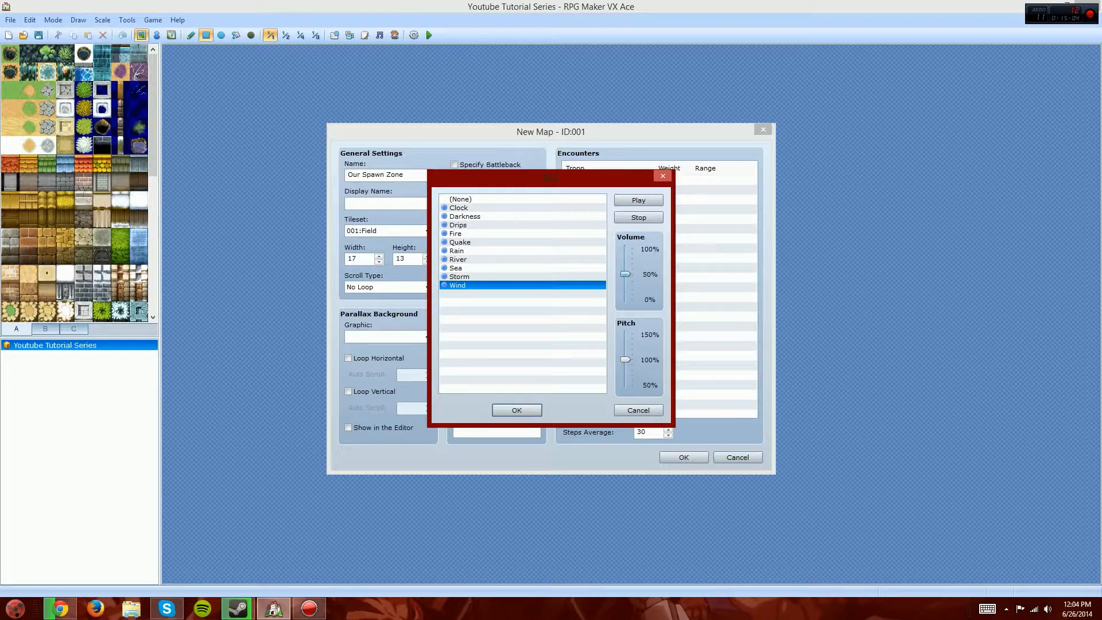
pyautogui.click(639, 200)
pyautogui.click(517, 410)
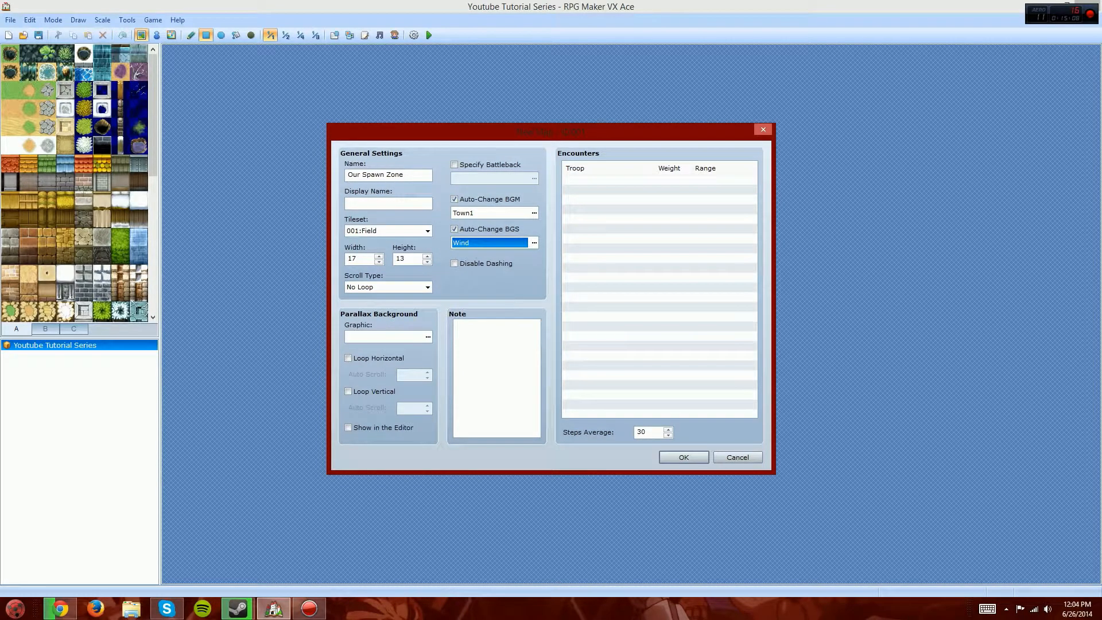
# Try the 003:Interior and 002:Exterior tilesets for the map and switch back to 001:Field
pyautogui.click(428, 230)
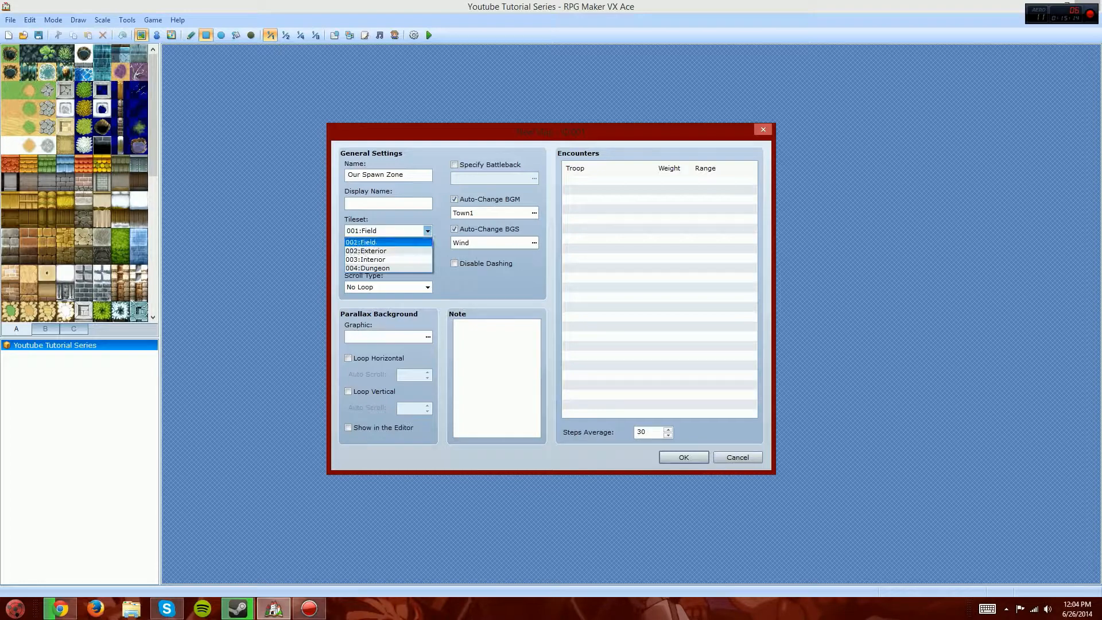
pyautogui.press('Down')
pyautogui.press('Return')
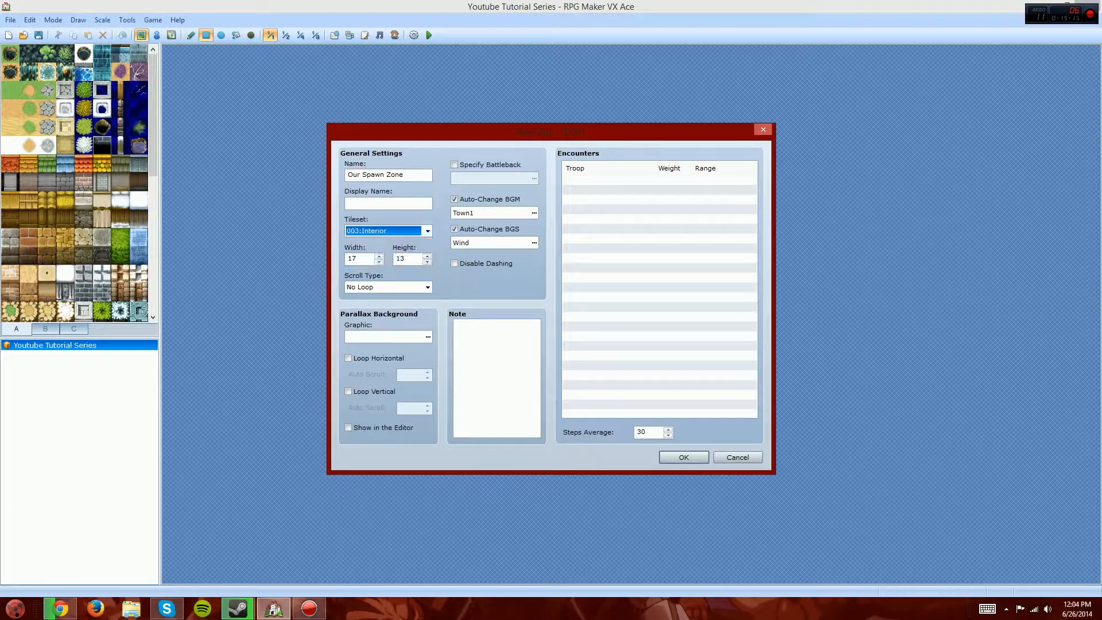
pyautogui.click(379, 231)
pyautogui.click(376, 268)
pyautogui.click(379, 231)
pyautogui.press('Down')
pyautogui.press('Return')
pyautogui.click(427, 230)
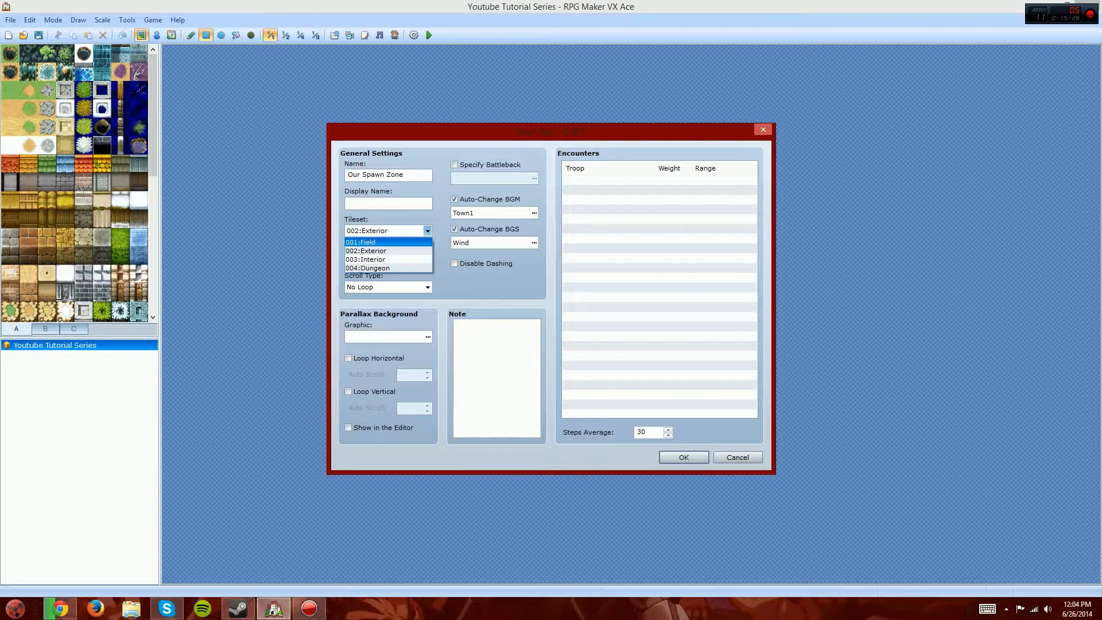
pyautogui.press('Return')
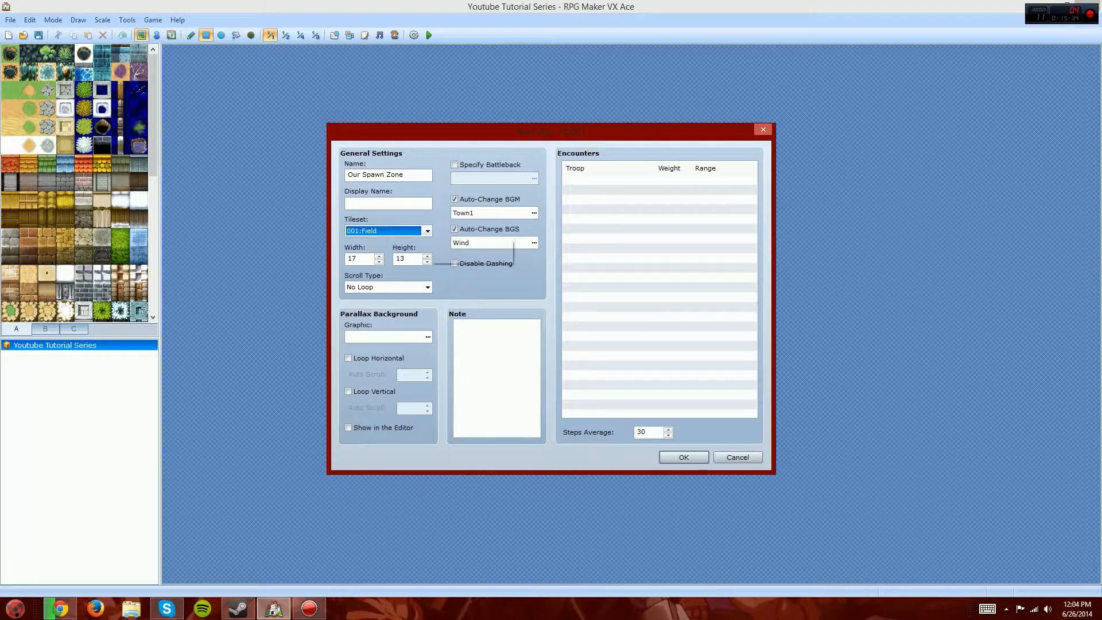
pyautogui.click(428, 231)
pyautogui.click(428, 231)
# Set the map's width and height to 25 each and choose No Loop as the scroll type
pyautogui.press('Tab')
pyautogui.write('252')
pyautogui.press('Tab')
pyautogui.write('2')
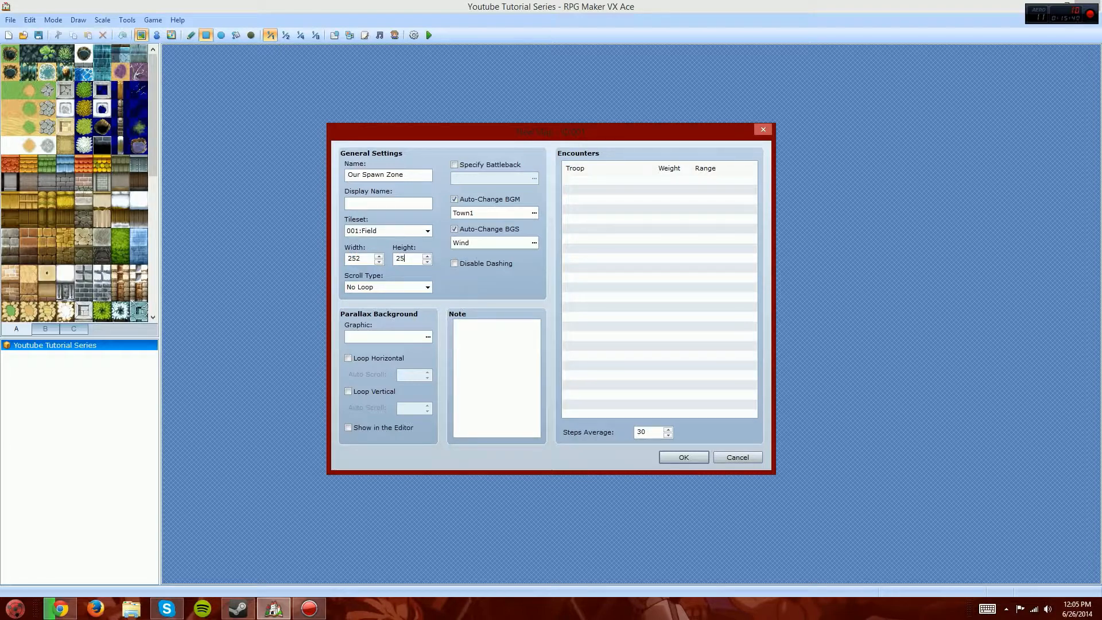
pyautogui.hotkey('shift', 'Tab')
pyautogui.write('25')
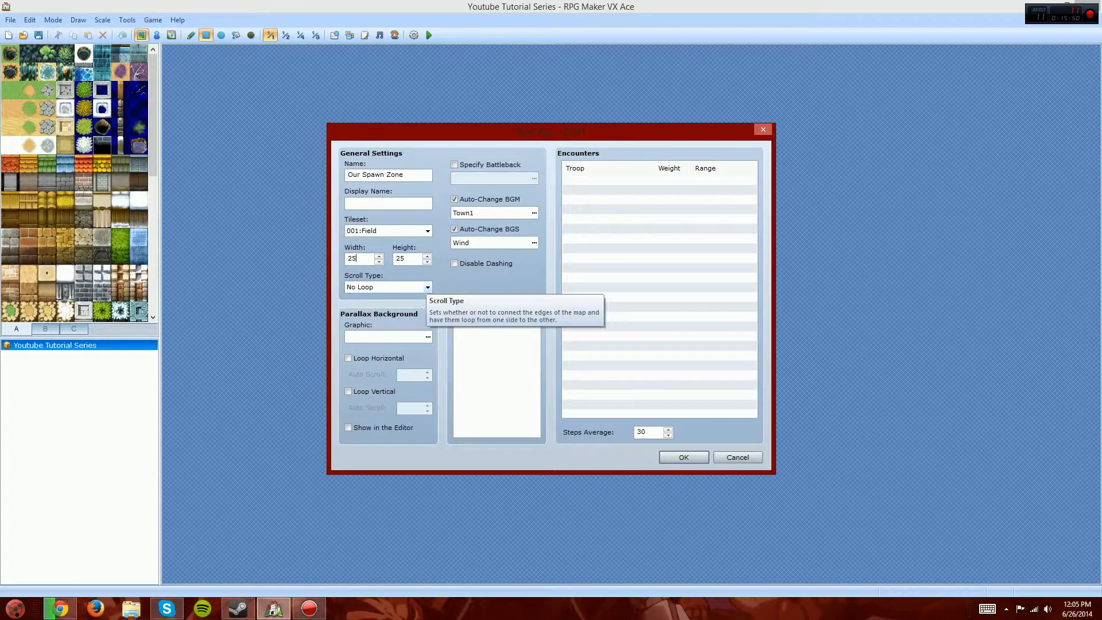
pyautogui.click(428, 287)
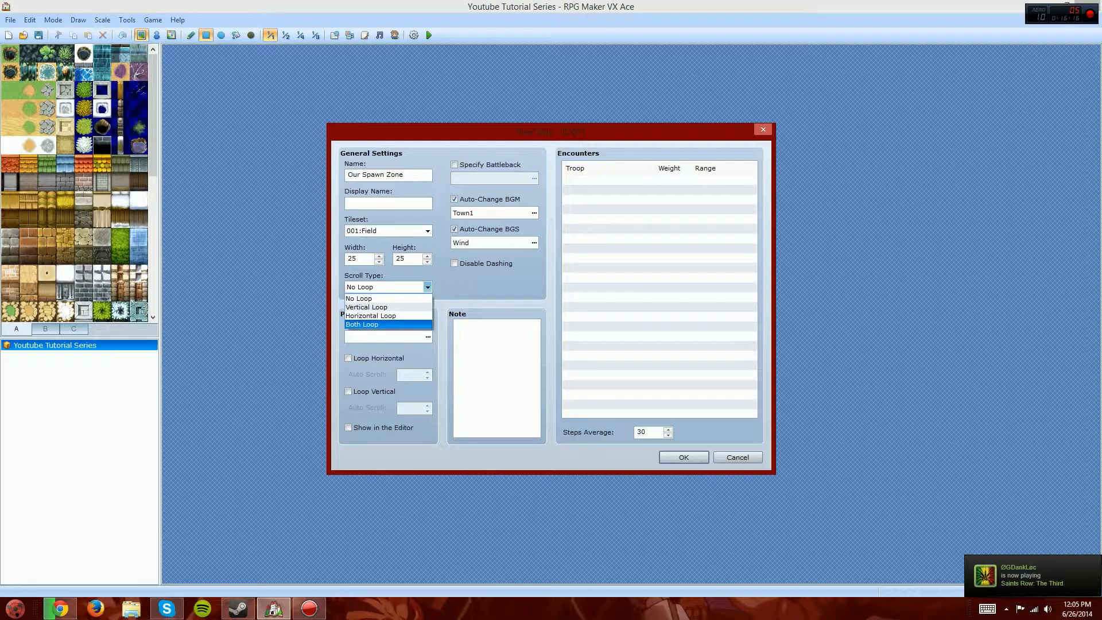
pyautogui.click(379, 299)
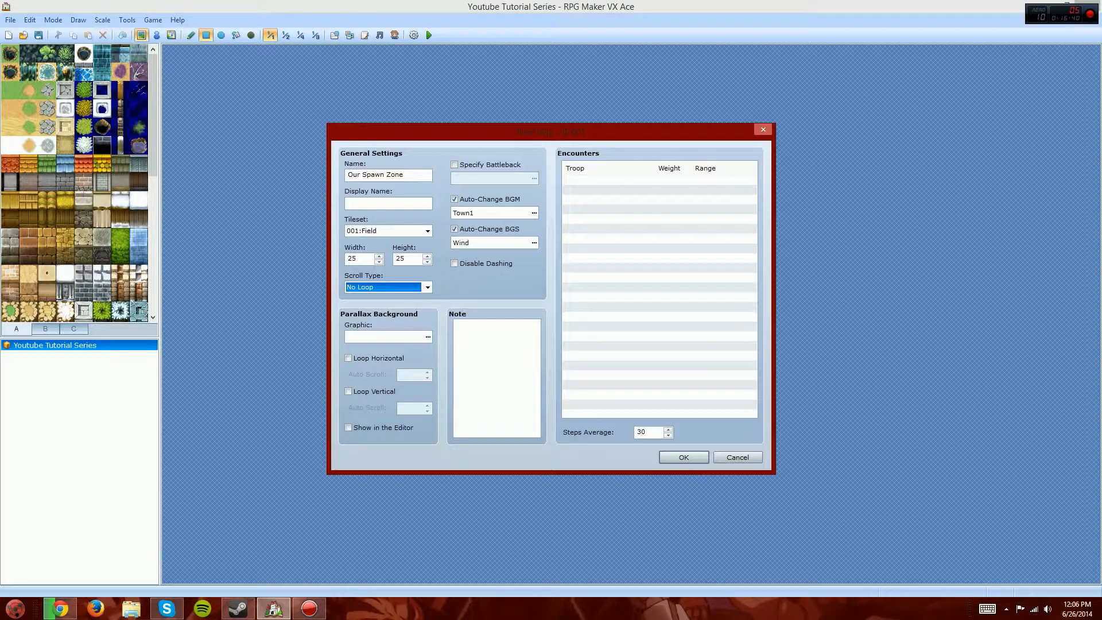
# Disable dashing on the Our Spawn Zone map
pyautogui.click(455, 263)
pyautogui.click(455, 264)
pyautogui.press('space')
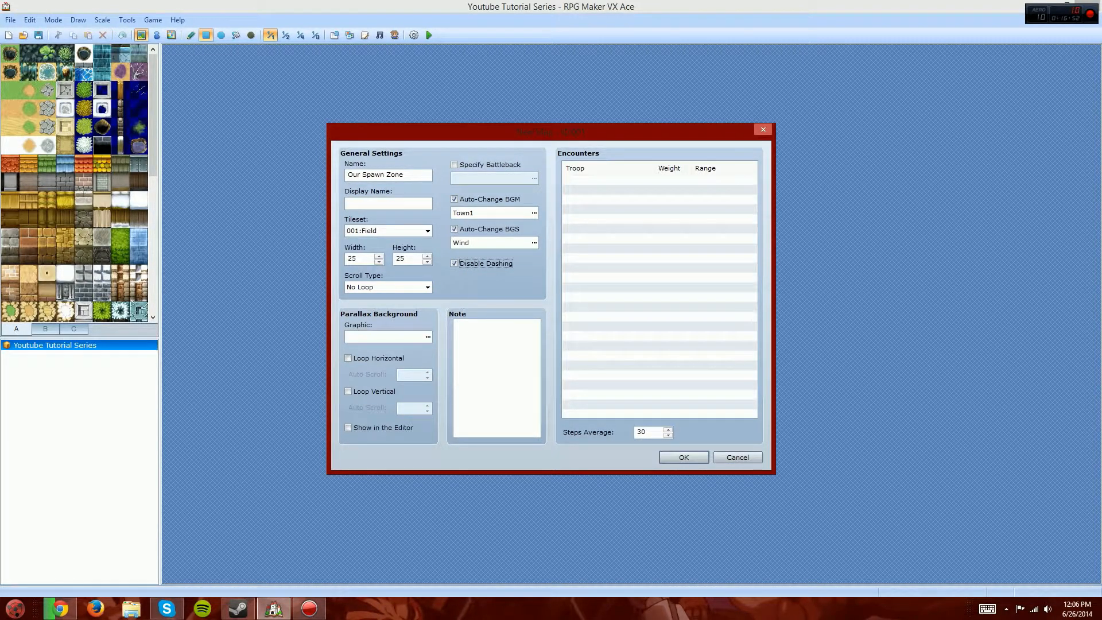
# Dismiss a new encounter entry without adding a troop and enter the map note "This is where big king event happens in act 2"
pyautogui.doubleClick(626, 182)
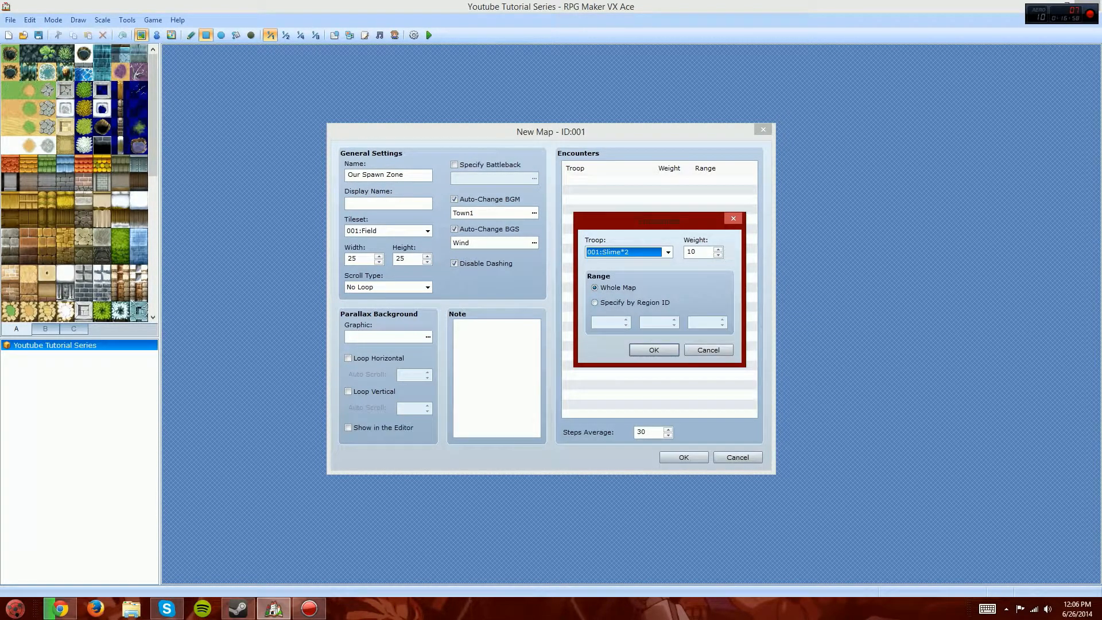
pyautogui.click(709, 350)
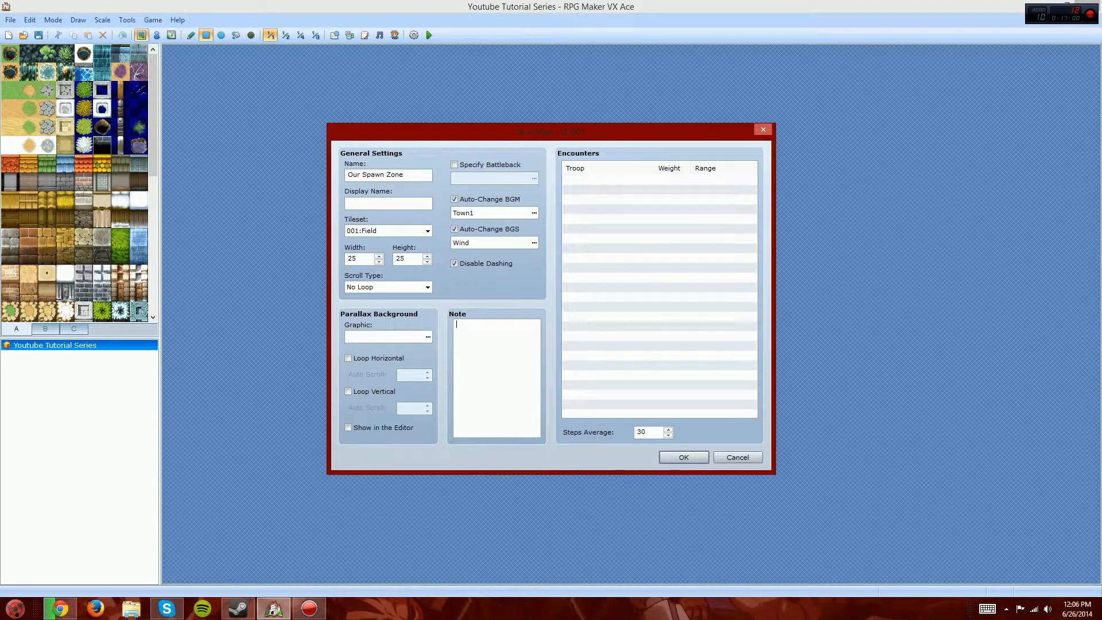
pyautogui.write('Th')
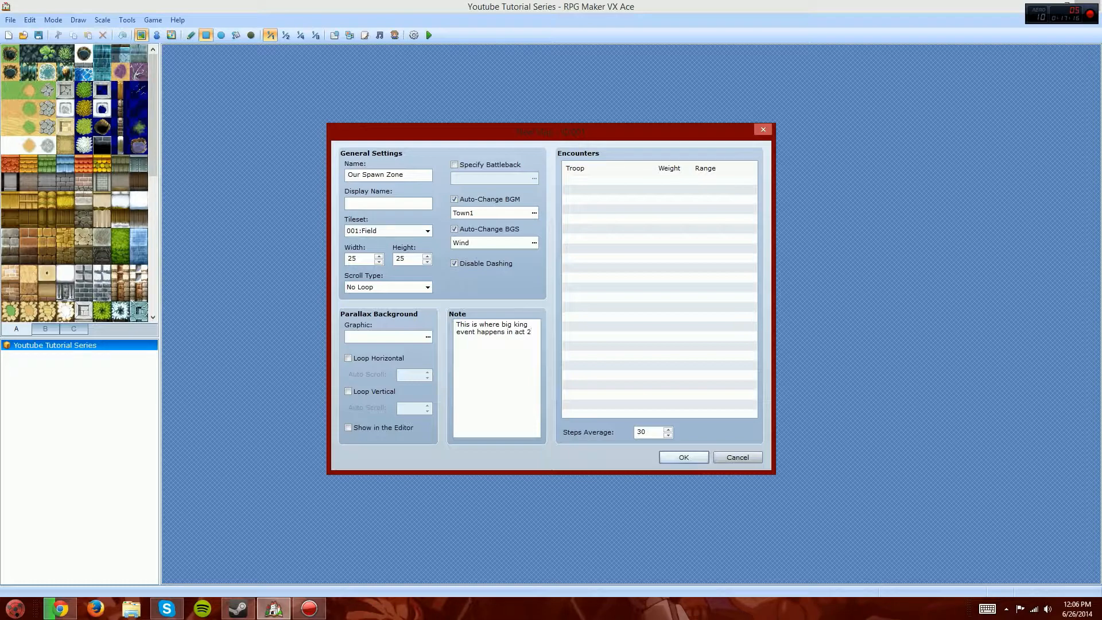
# Create the Our Spawn Zone map with the configured properties
pyautogui.click(684, 458)
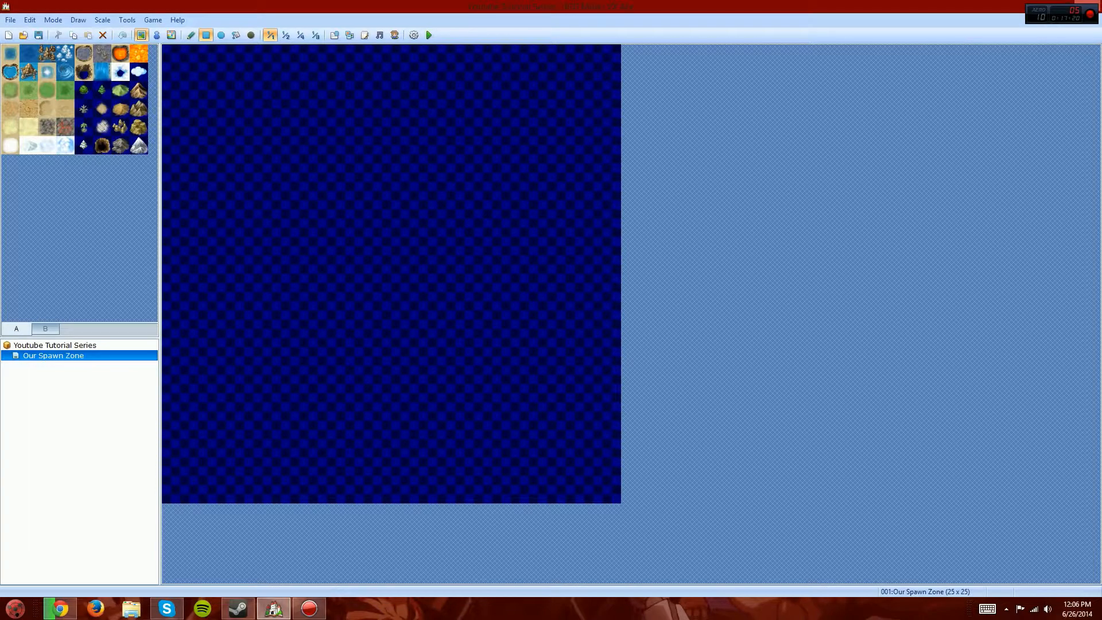
# Paint a 20 by 19 tile grassland rectangle on the map and flood-fill the area around it with deep ocean
pyautogui.click(10, 90)
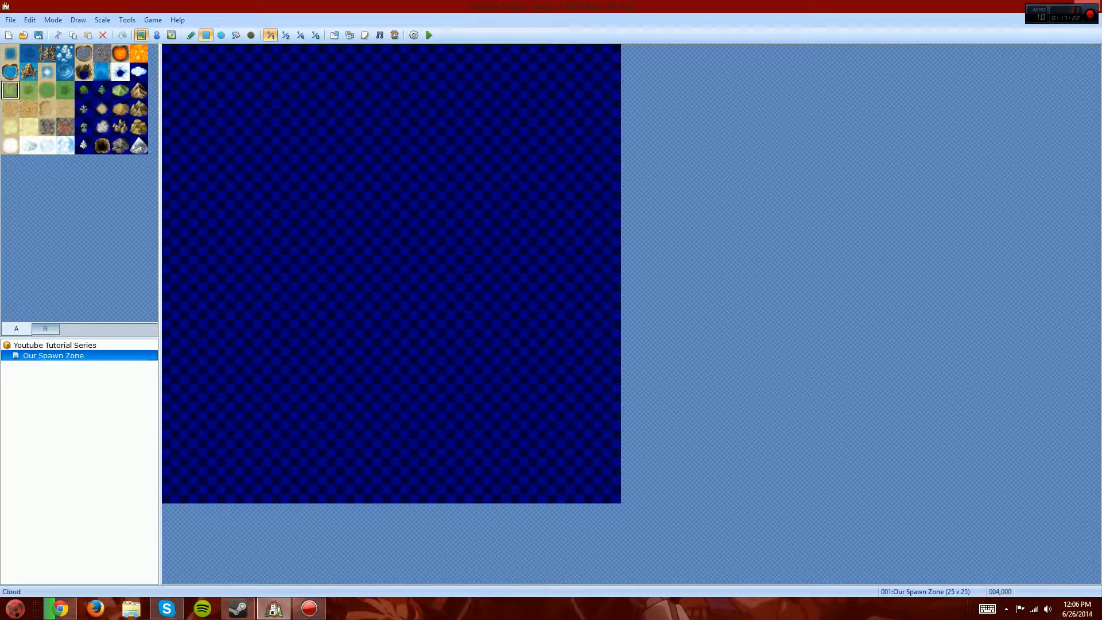
pyautogui.moveTo(208, 127); pyautogui.dragTo(557, 458)
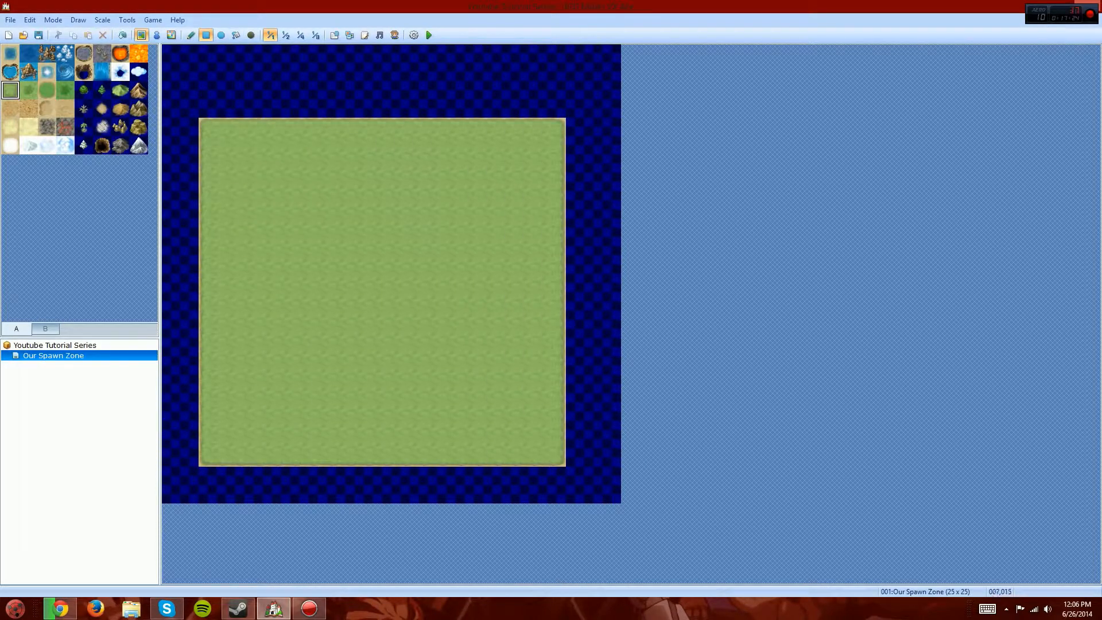
pyautogui.click(29, 54)
pyautogui.click(235, 35)
pyautogui.click(226, 54)
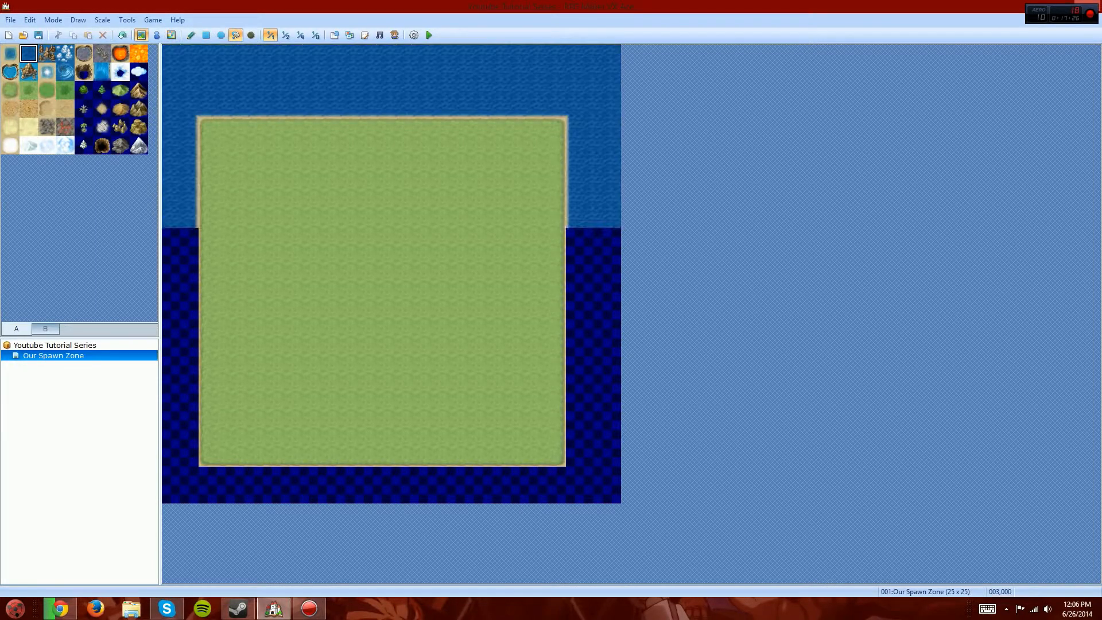
# Place two small town tiles on the grassland with the Pencil and cover the whole map with ocean using the Rectangle tool
pyautogui.click(16, 329)
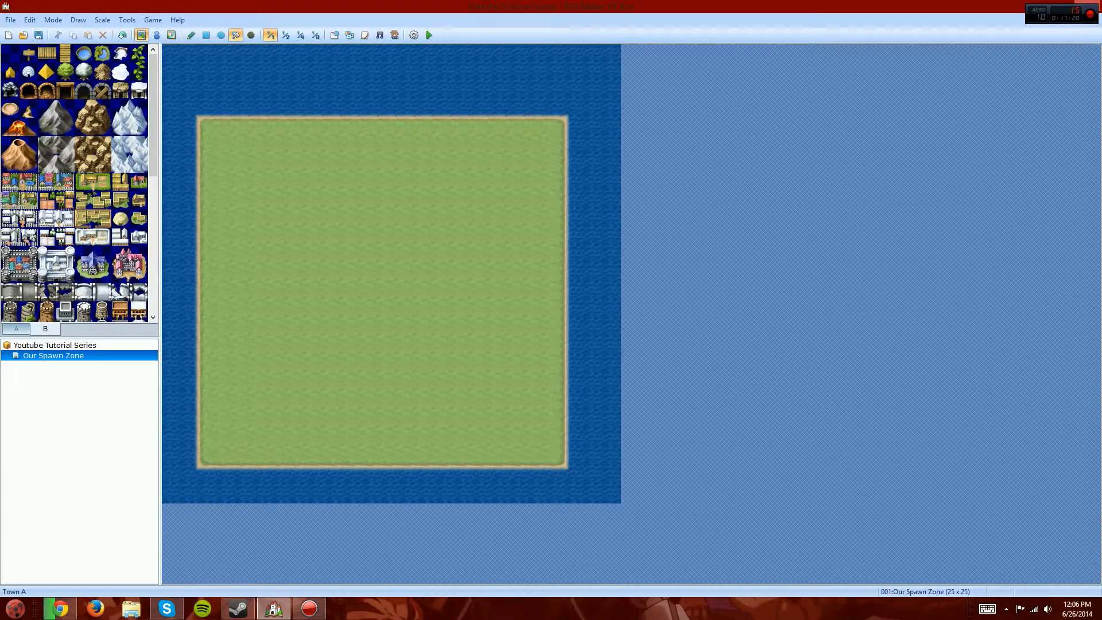
pyautogui.click(10, 199)
pyautogui.click(190, 35)
pyautogui.click(336, 236)
pyautogui.click(428, 346)
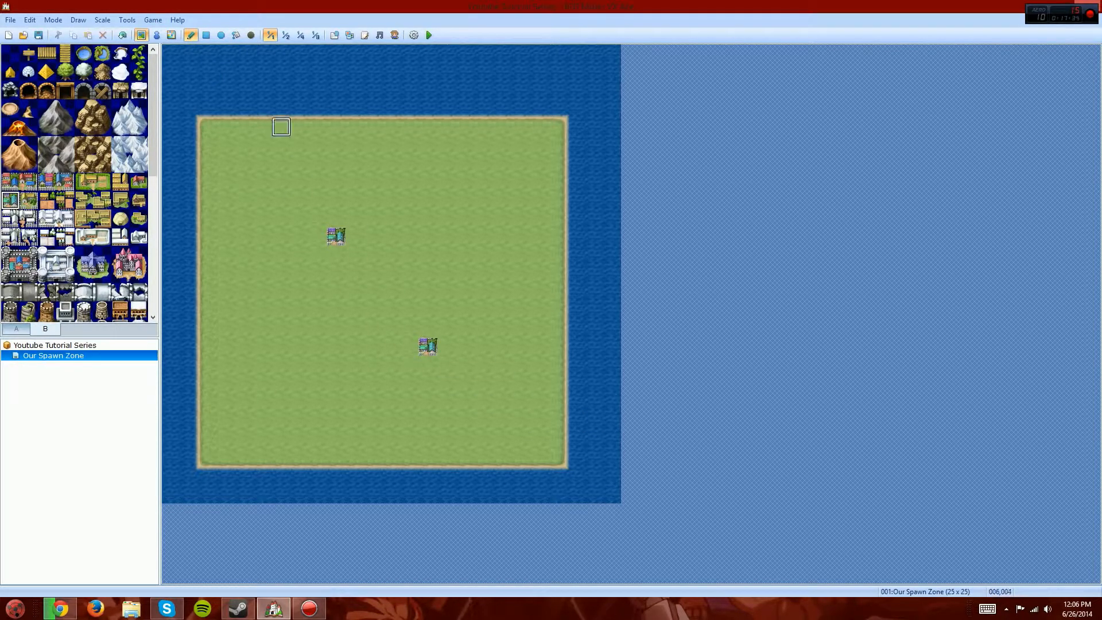
pyautogui.click(207, 35)
pyautogui.moveTo(189, 71); pyautogui.dragTo(631, 568)
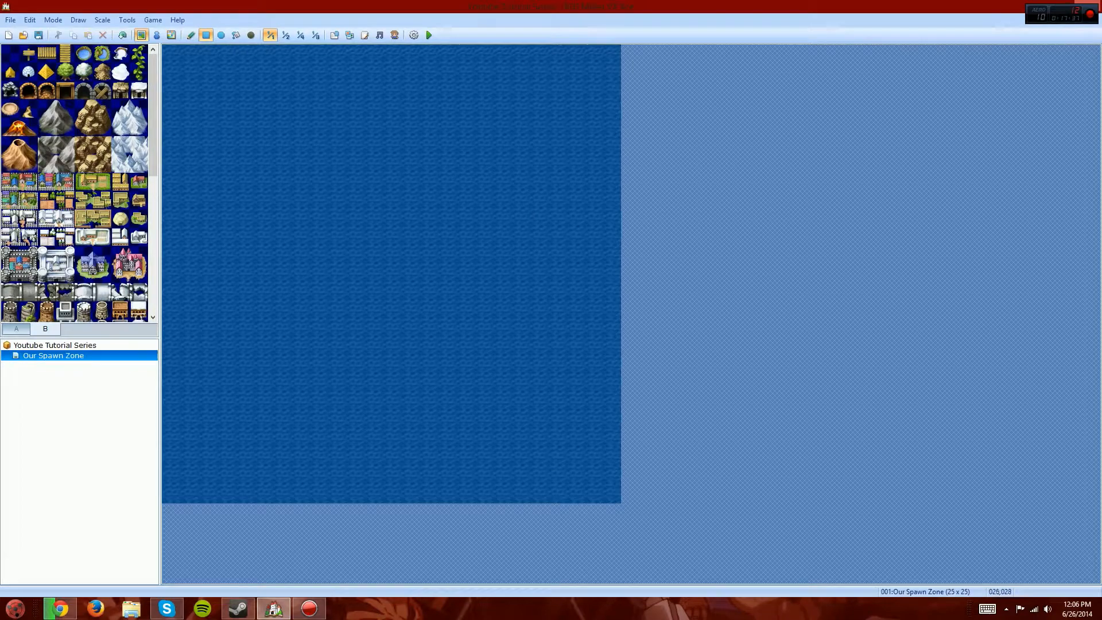
# Change the Our Spawn Zone map's tileset to 002:Exterior
pyautogui.rightClick(60, 355)
pyautogui.click(109, 362)
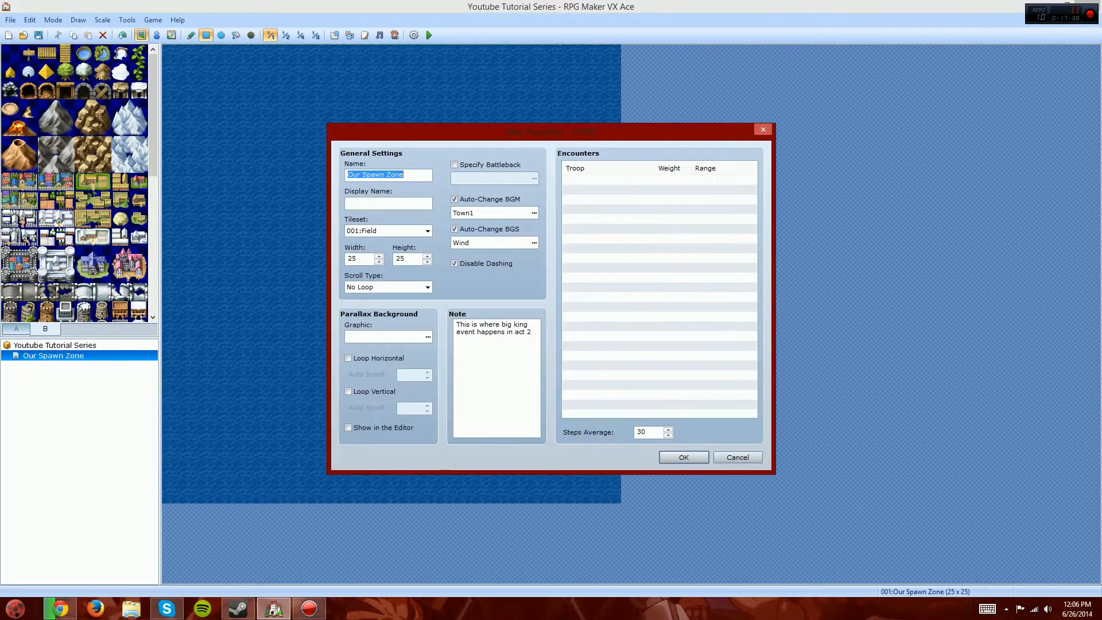
pyautogui.click(427, 230)
pyautogui.click(384, 250)
pyautogui.click(683, 458)
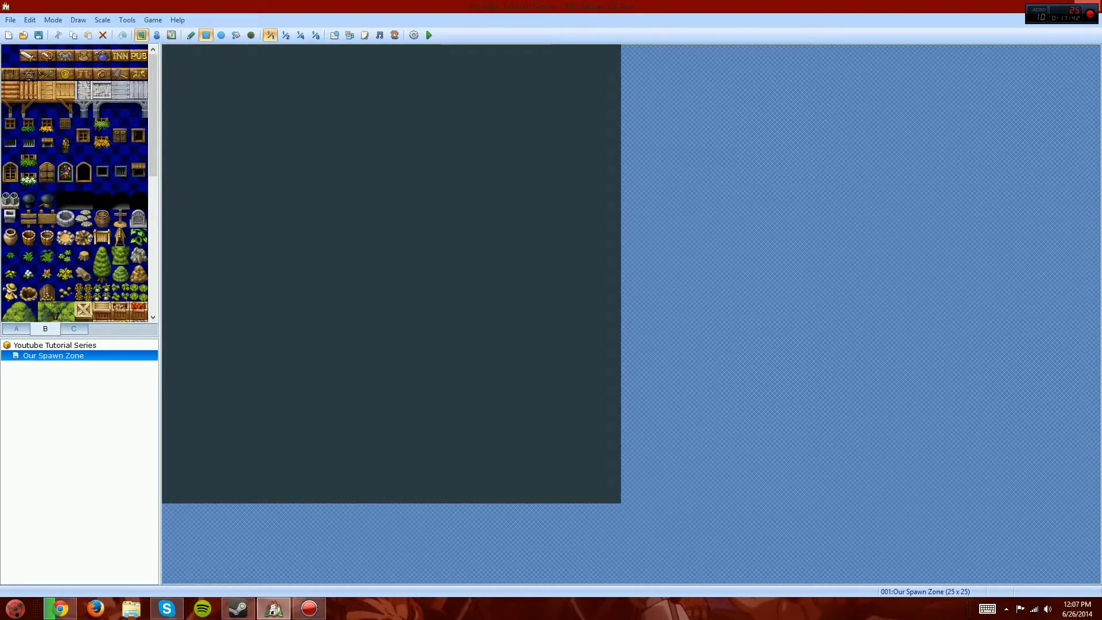
# Try painting a short strip of grey wall tiles in the map's upper part
pyautogui.click(16, 329)
pyautogui.click(11, 182)
pyautogui.moveTo(300, 182)
pyautogui.mouseDown()
pyautogui.moveTo(429, 275)
pyautogui.moveTo(263, 182)
pyautogui.mouseUp()
pyautogui.rightClick(465, 292)
# Try 003:Interior as the map's tileset and settle on 004:Dungeon
pyautogui.rightClick(90, 354)
pyautogui.click(115, 360)
pyautogui.click(428, 231)
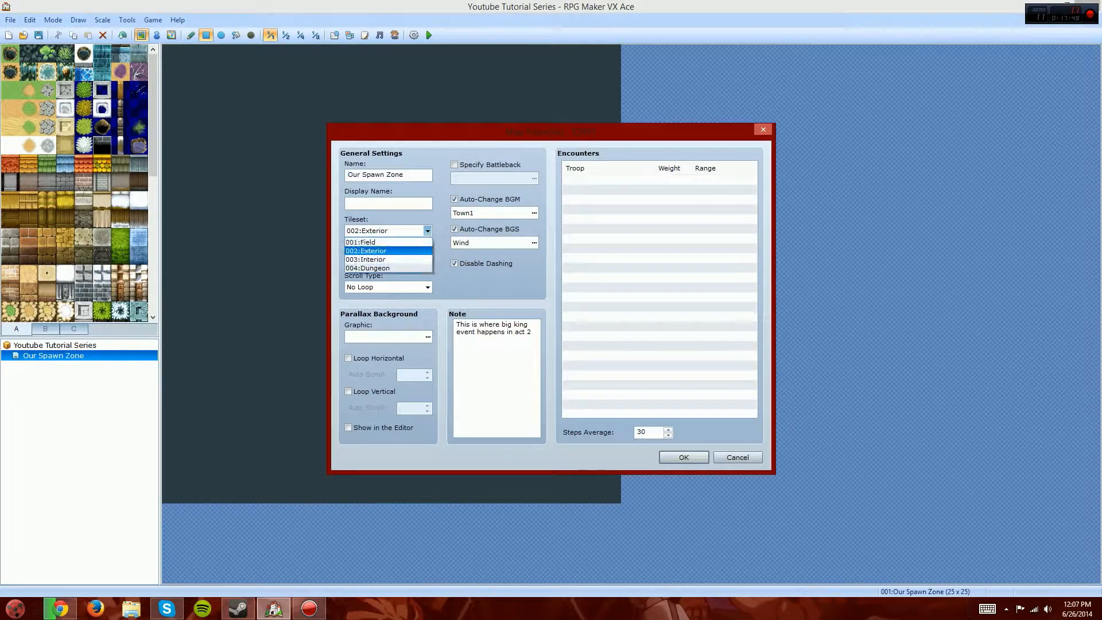
pyautogui.click(374, 255)
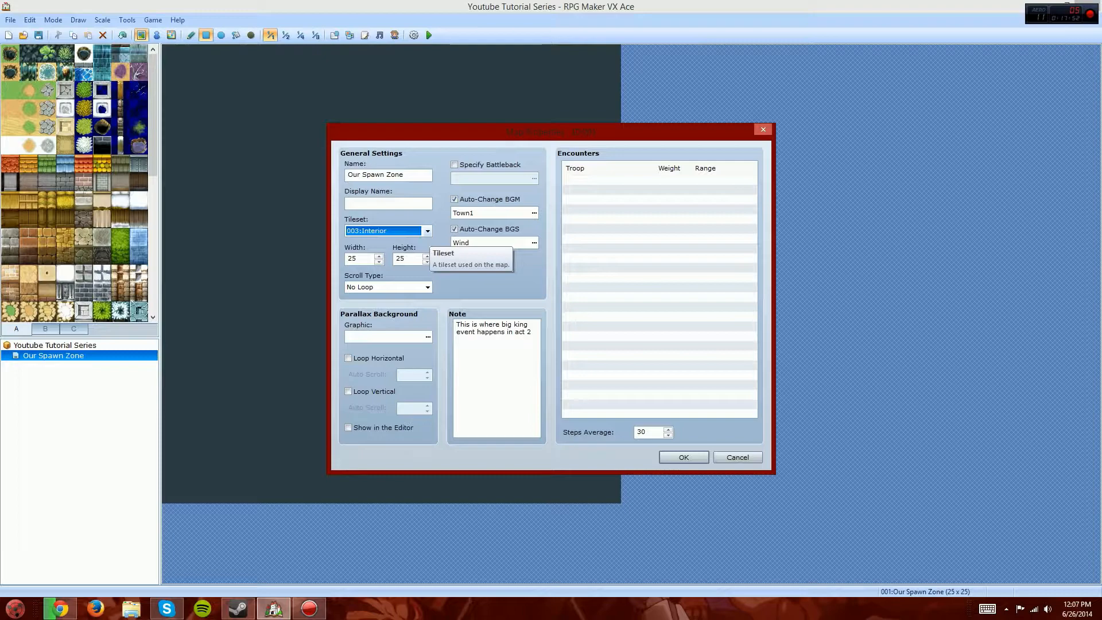
pyautogui.click(428, 231)
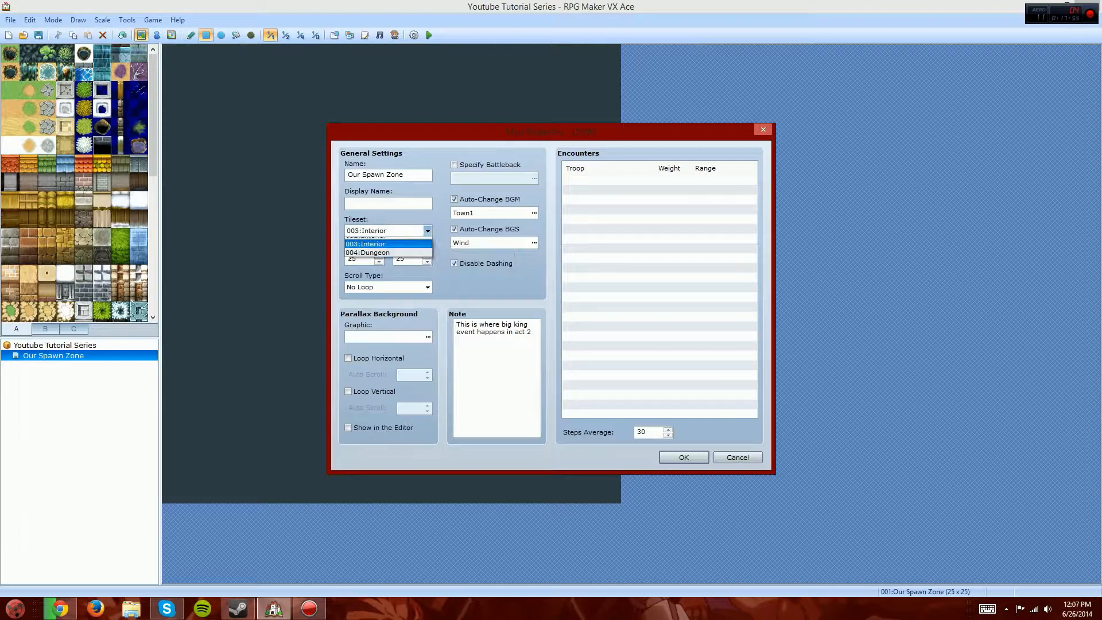
pyautogui.click(379, 264)
pyautogui.click(684, 457)
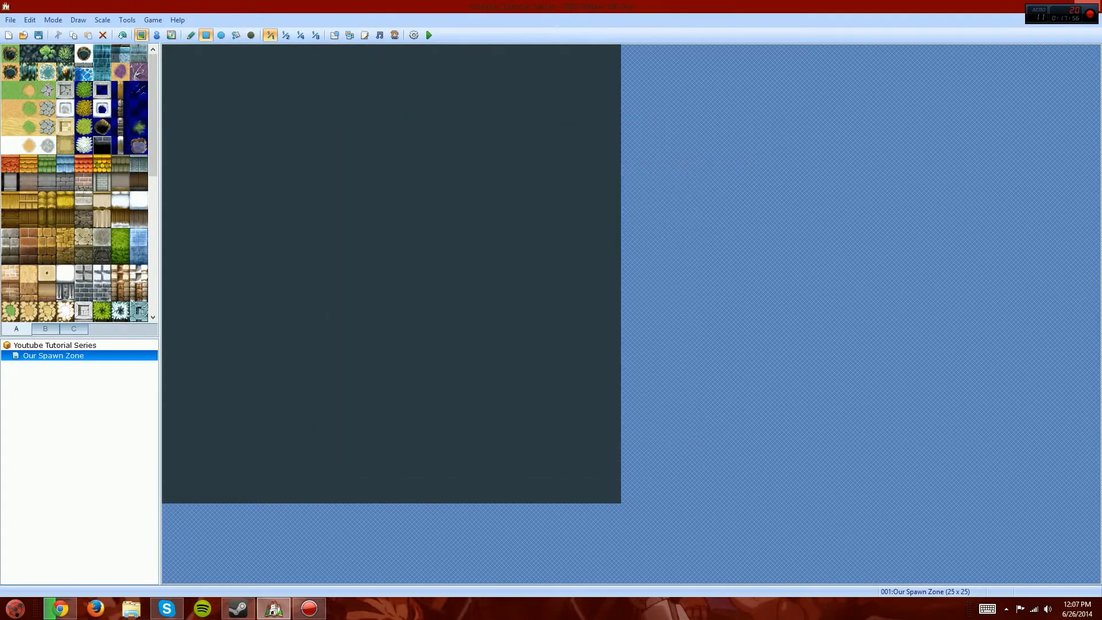
# Paint a 13 by 7 tile rock wall with a rock top above it, and clear the map back to water
pyautogui.click(29, 182)
pyautogui.moveTo(245, 165); pyautogui.dragTo(466, 274)
pyautogui.click(29, 163)
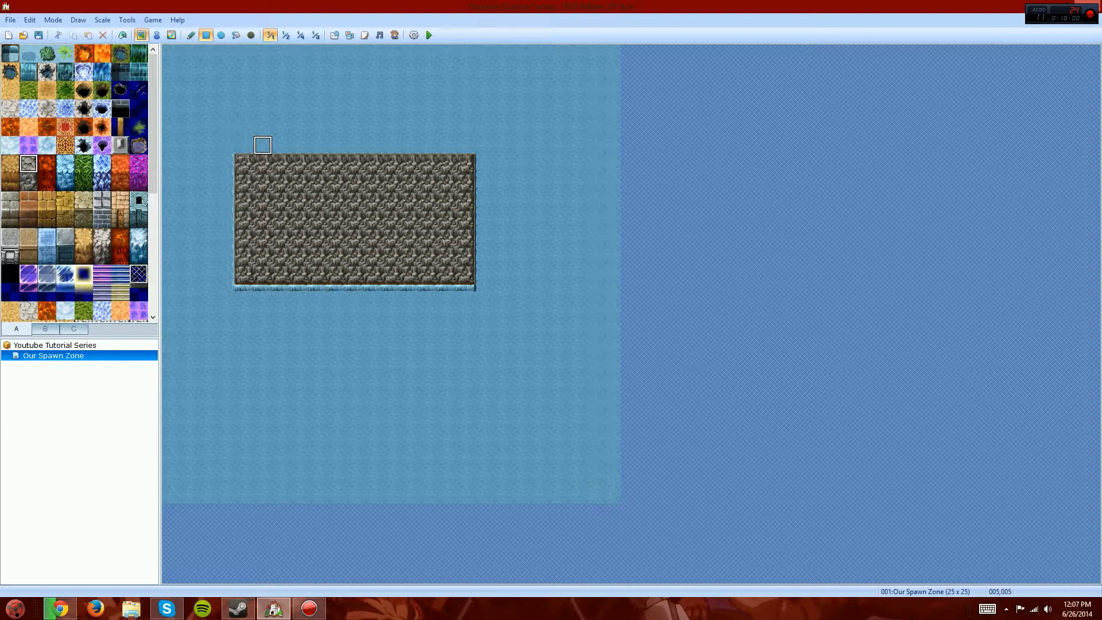
pyautogui.moveTo(244, 146)
pyautogui.mouseDown()
pyautogui.moveTo(485, 146)
pyautogui.moveTo(466, 110)
pyautogui.mouseUp()
pyautogui.rightClick(190, 72)
pyautogui.moveTo(190, 72); pyautogui.dragTo(669, 422)
# Set the Our Spawn Zone map's tileset back to 002:Exterior
pyautogui.rightClick(86, 356)
pyautogui.click(115, 364)
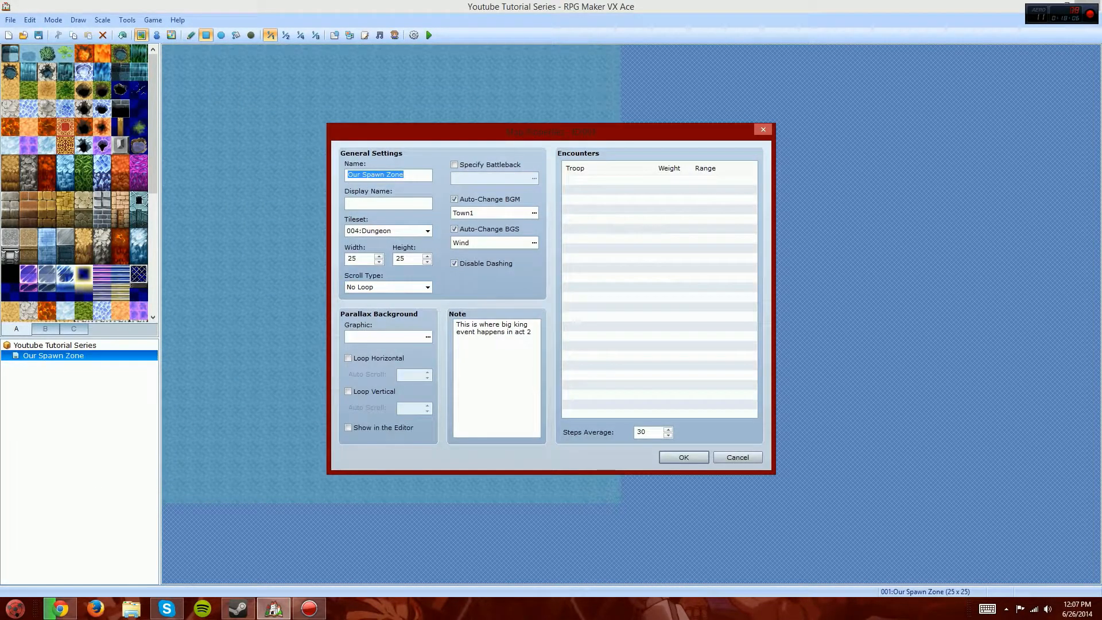
pyautogui.click(428, 231)
pyautogui.click(385, 250)
pyautogui.click(683, 458)
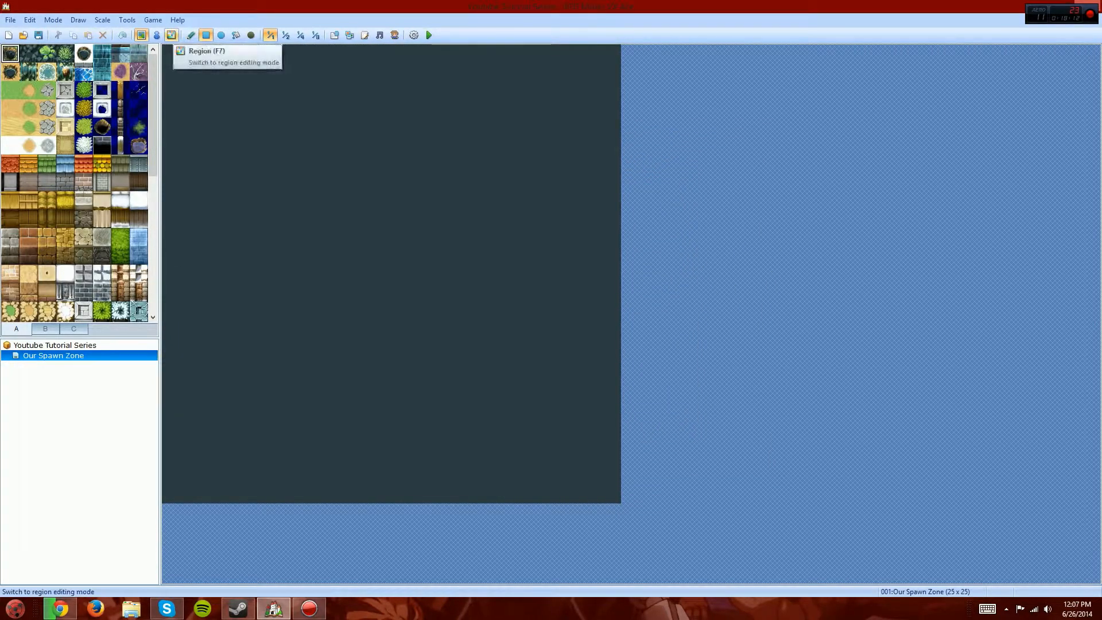
# Fill the entire 25 by 25 map with the plain green meadow tile using the Rectangle tool
pyautogui.click(10, 90)
pyautogui.moveTo(172, 54); pyautogui.dragTo(612, 495)
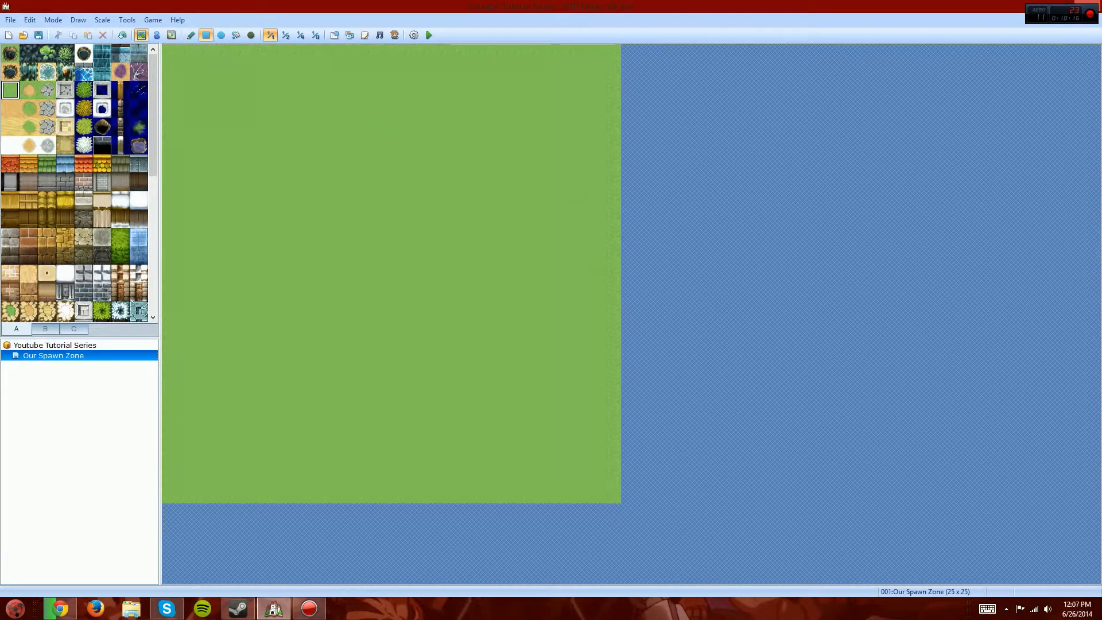
# Paint a 6 by 6 tile block of green bush in the map's upper-left area and place one orange floor tile below it
pyautogui.click(84, 90)
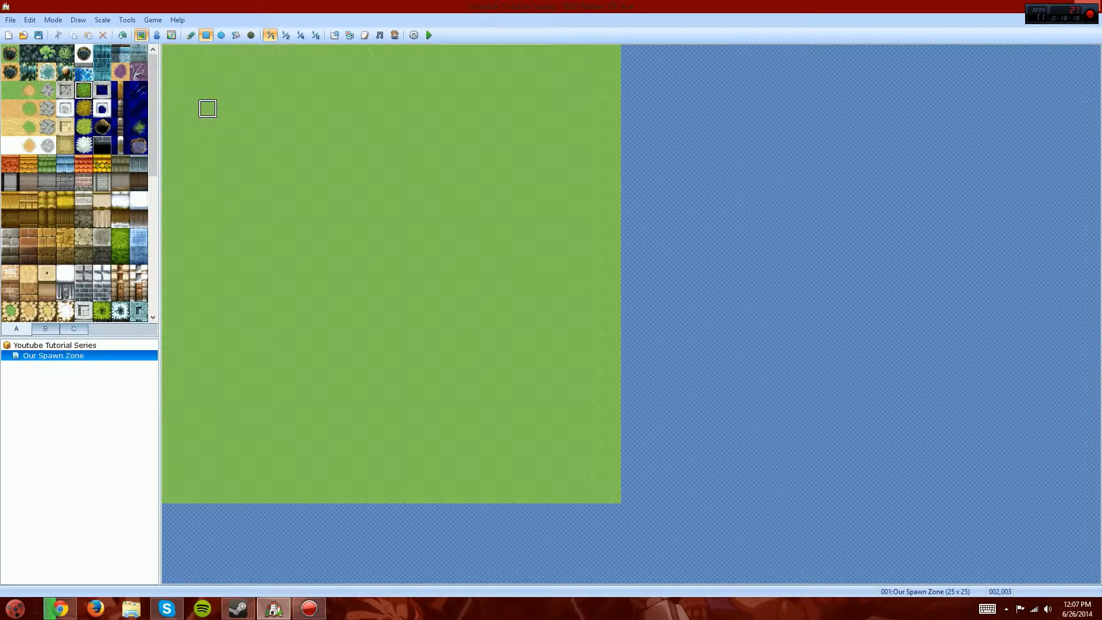
pyautogui.moveTo(208, 109); pyautogui.dragTo(299, 201)
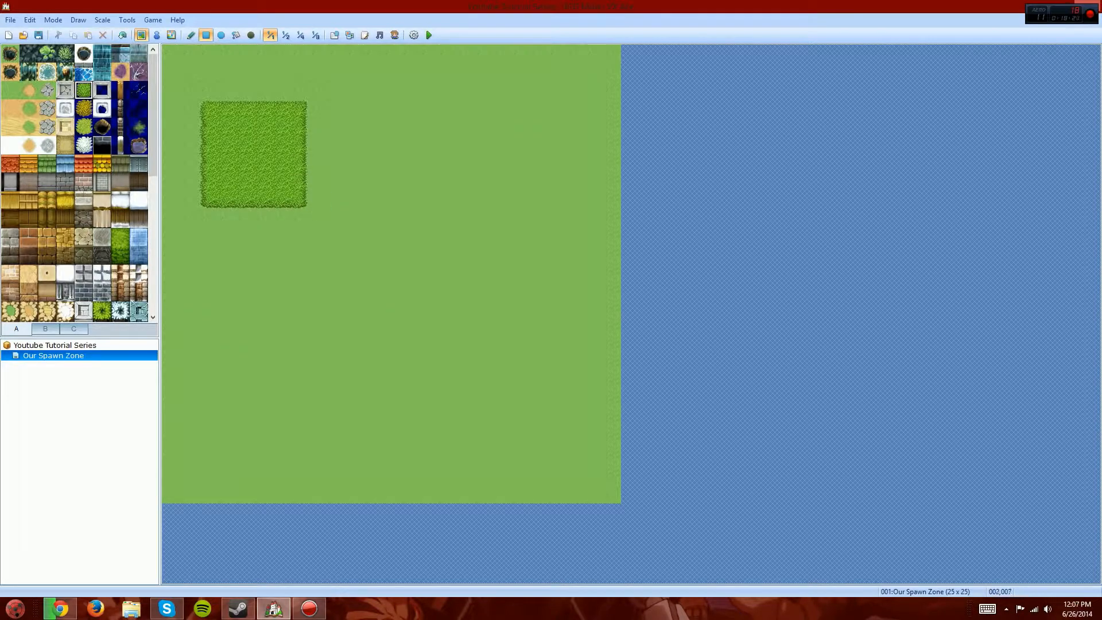
pyautogui.moveTo(152, 132); pyautogui.dragTo(153, 276)
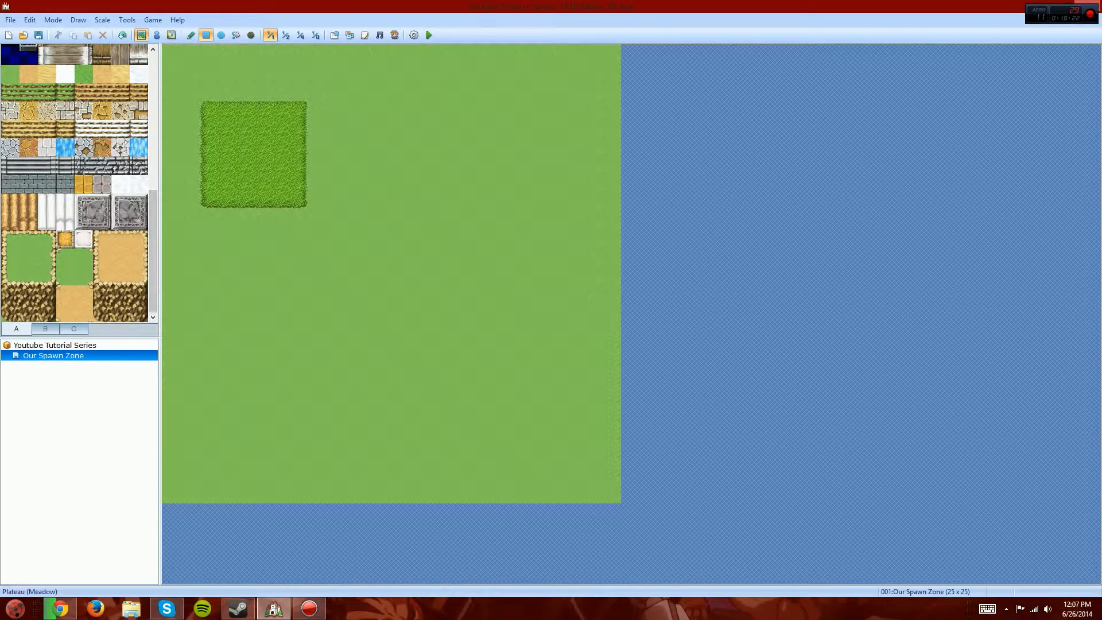
pyautogui.click(45, 328)
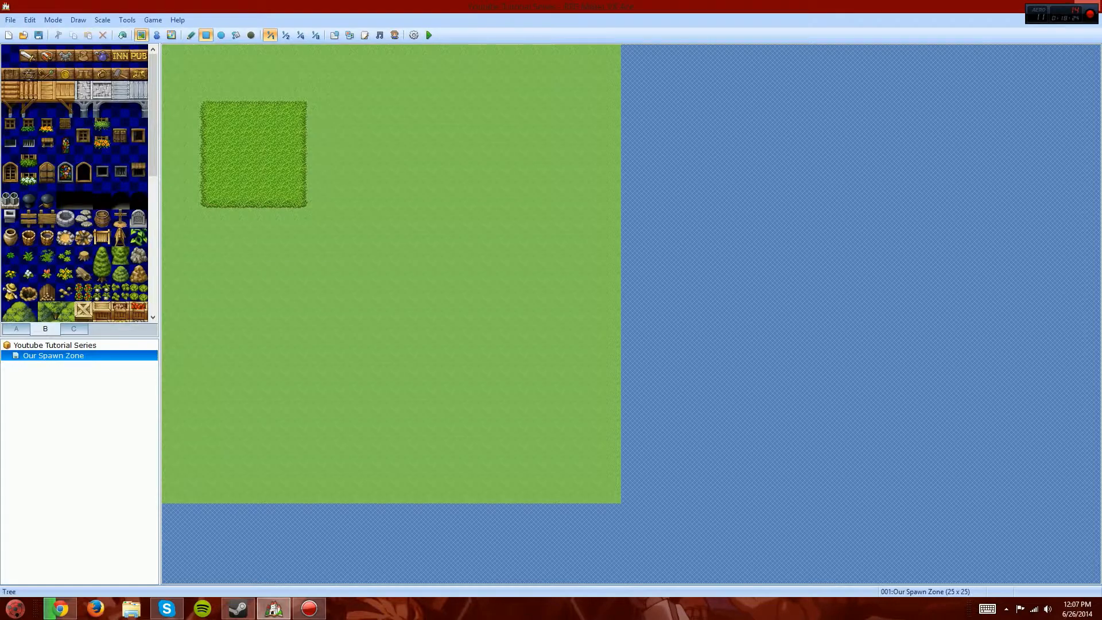
pyautogui.click(16, 329)
pyautogui.click(66, 239)
pyautogui.click(263, 292)
pyautogui.moveTo(153, 251); pyautogui.dragTo(153, 114)
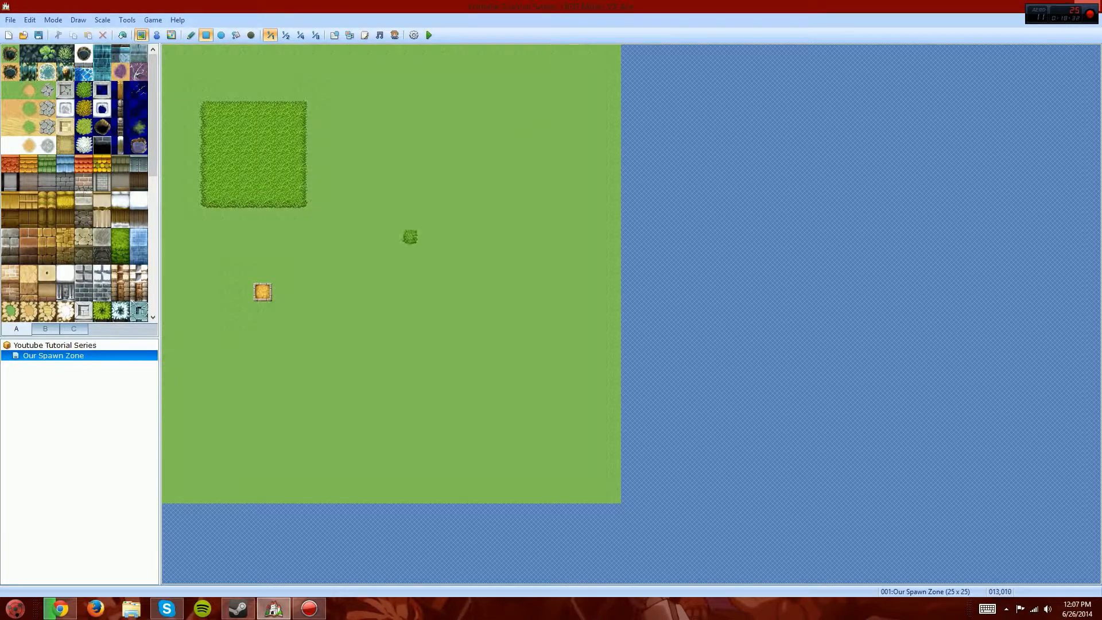
# Clear the test tiles and paint a bent bush strip with a 15 by 8 tile bush rectangle above it
pyautogui.moveTo(411, 238); pyautogui.dragTo(556, 421)
pyautogui.moveTo(351, 219)
pyautogui.mouseDown()
pyautogui.moveTo(483, 109)
pyautogui.moveTo(518, 111)
pyautogui.moveTo(299, 256)
pyautogui.moveTo(208, 385)
pyautogui.mouseUp()
pyautogui.rightClick(539, 164)
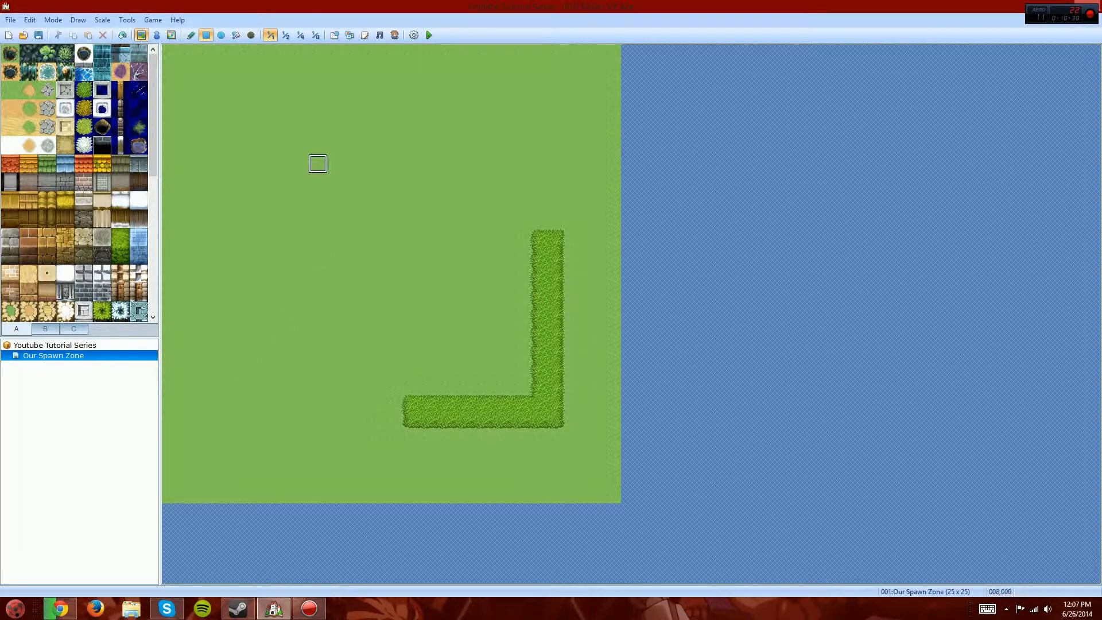
pyautogui.moveTo(556, 309); pyautogui.dragTo(302, 184)
# Place two small green shrubs, one on the bush rectangle and one near the map's lower-left corner
pyautogui.click(45, 329)
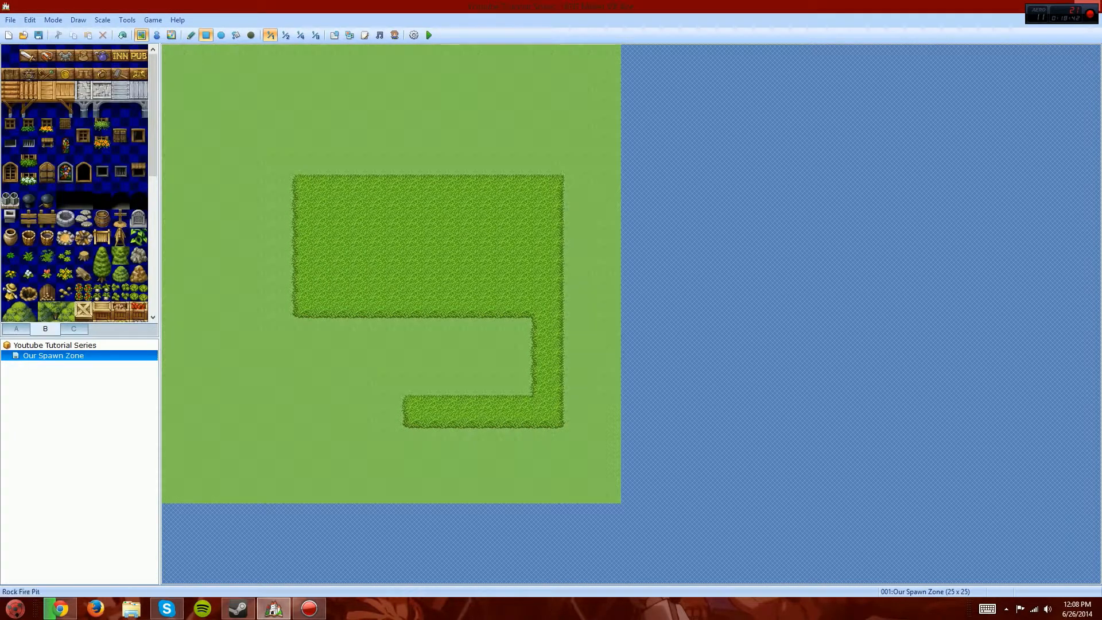
pyautogui.click(28, 256)
pyautogui.click(355, 200)
pyautogui.click(208, 477)
# Scatter single bushes and shrubs over the map's western part and cover the whole map with plain meadow
pyautogui.click(16, 329)
pyautogui.click(245, 127)
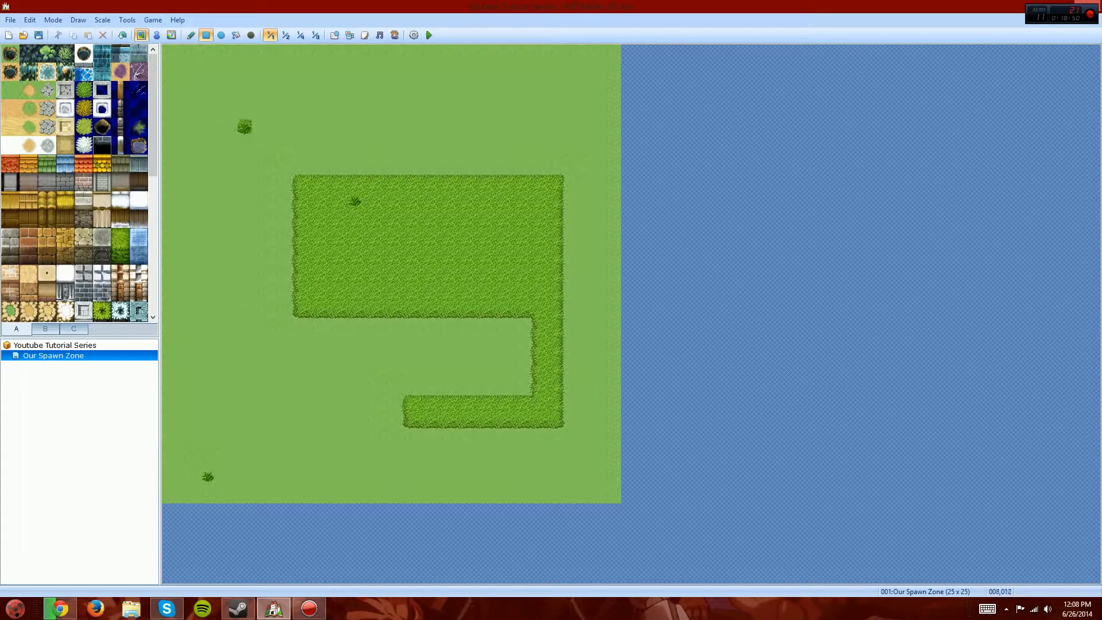
pyautogui.click(227, 312)
pyautogui.click(281, 200)
pyautogui.click(282, 108)
pyautogui.click(208, 274)
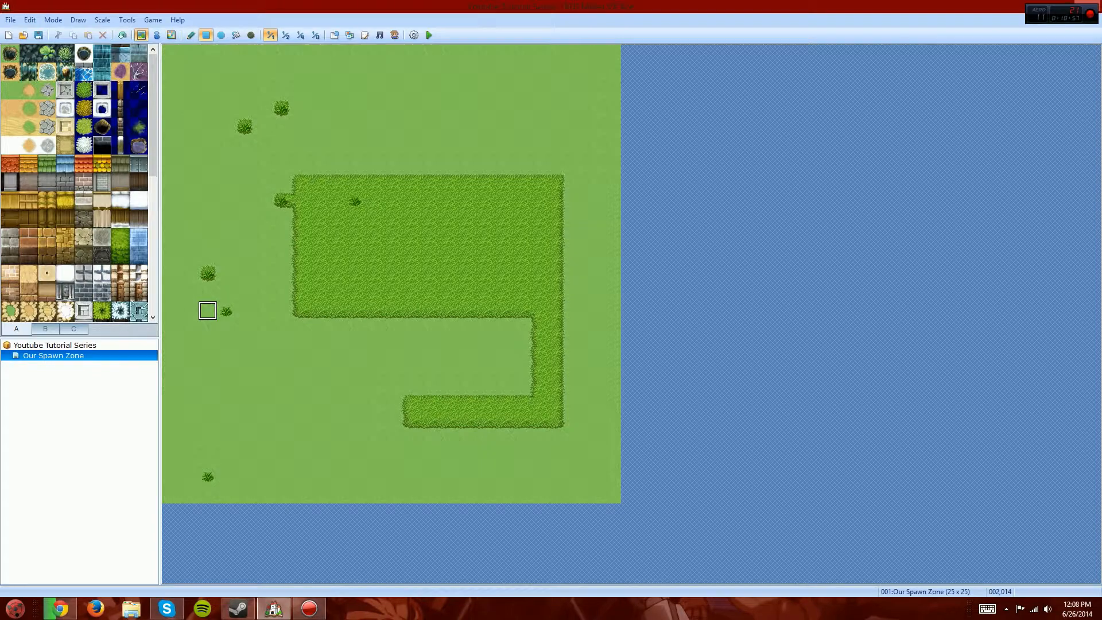
pyautogui.click(263, 348)
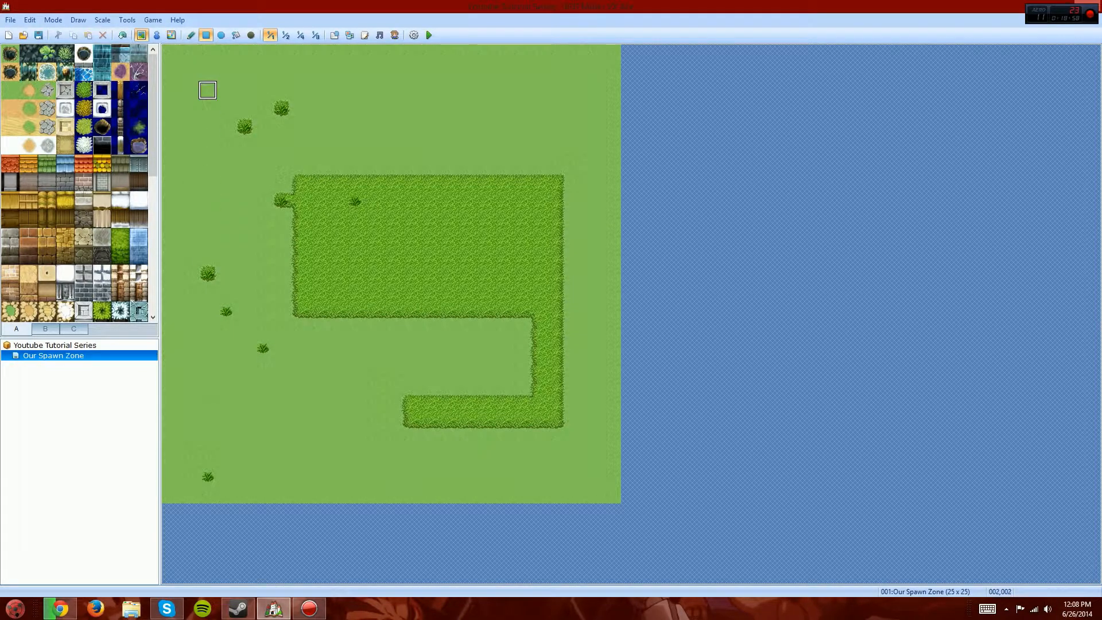
pyautogui.moveTo(208, 90); pyautogui.dragTo(667, 550)
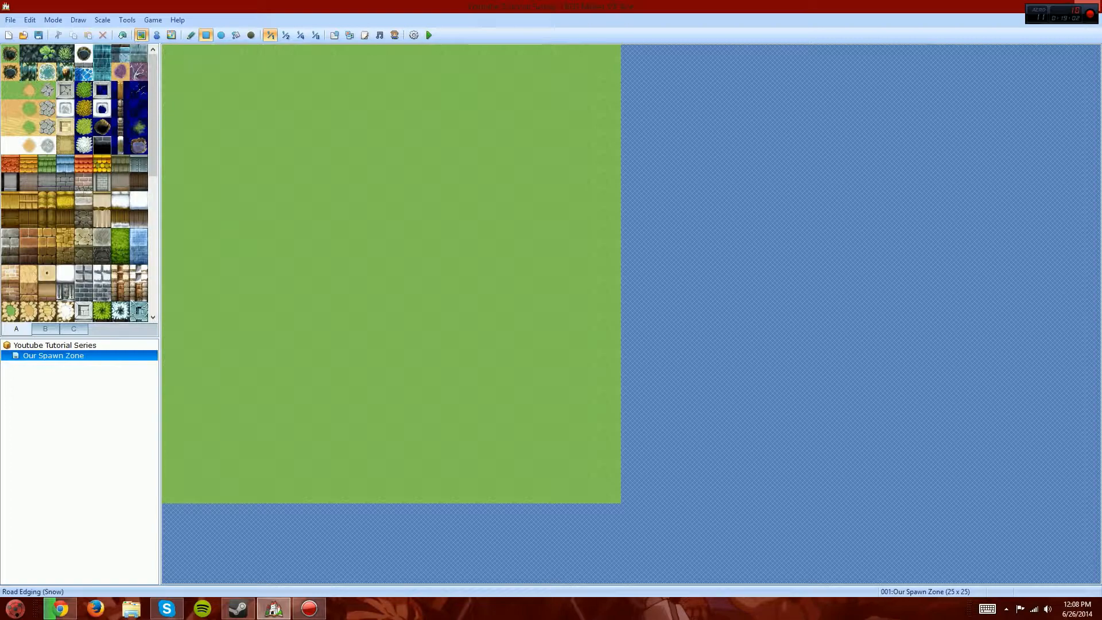
# Paint a 13 by 12 tile bush rectangle in the middle of the map and undo it
pyautogui.moveTo(281, 145)
pyautogui.mouseDown()
pyautogui.moveTo(484, 348)
pyautogui.moveTo(501, 347)
pyautogui.mouseUp()
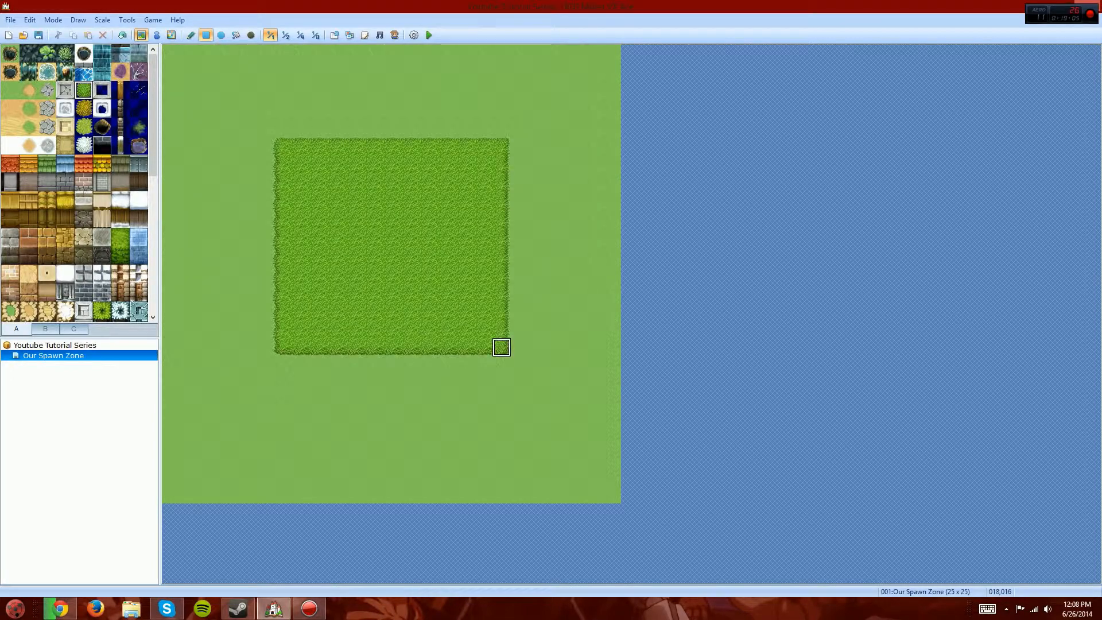
pyautogui.hotkey('ctrl', 'z')
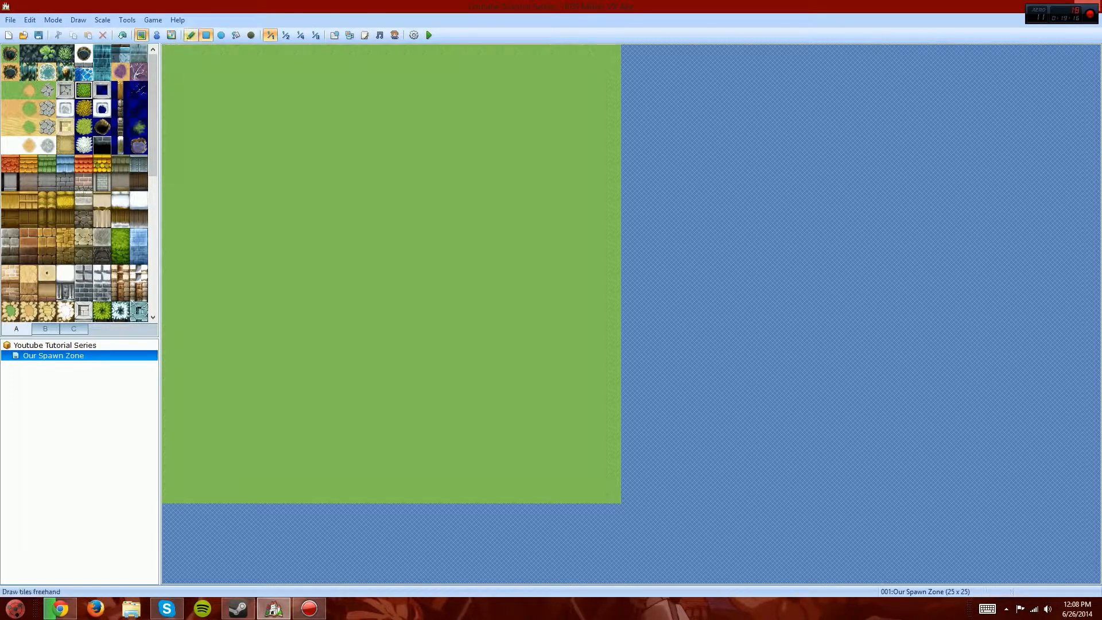
# Draw irregular strips, patches and single tiles of green bush across the whole meadow with the Pencil
pyautogui.click(11, 90)
pyautogui.click(191, 35)
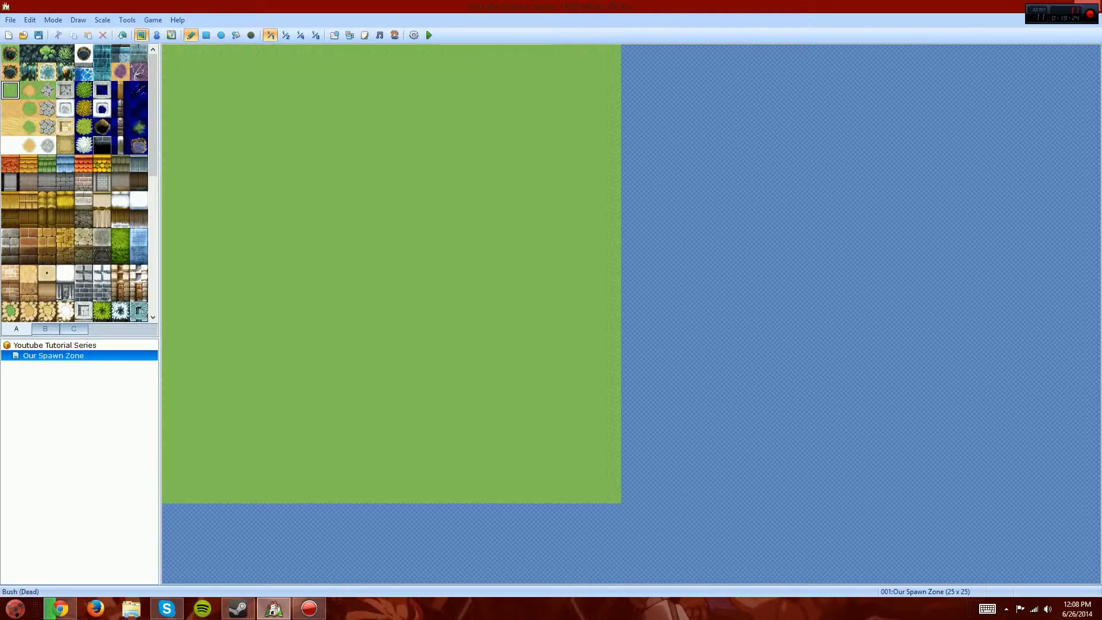
pyautogui.click(84, 90)
pyautogui.moveTo(336, 310)
pyautogui.mouseDown()
pyautogui.moveTo(428, 90)
pyautogui.moveTo(575, 182)
pyautogui.moveTo(356, 241)
pyautogui.moveTo(436, 459)
pyautogui.moveTo(321, 333)
pyautogui.moveTo(520, 402)
pyautogui.moveTo(431, 356)
pyautogui.moveTo(585, 173)
pyautogui.moveTo(454, 57)
pyautogui.moveTo(138, 201)
pyautogui.moveTo(298, 219)
pyautogui.moveTo(445, 315)
pyautogui.moveTo(180, 436)
pyautogui.moveTo(208, 477)
pyautogui.moveTo(465, 421)
pyautogui.moveTo(502, 384)
pyautogui.moveTo(319, 366)
pyautogui.moveTo(208, 219)
pyautogui.moveTo(208, 165)
pyautogui.moveTo(401, 310)
pyautogui.moveTo(484, 421)
pyautogui.moveTo(575, 476)
pyautogui.moveTo(428, 504)
pyautogui.moveTo(337, 440)
pyautogui.moveTo(300, 348)
pyautogui.moveTo(245, 348)
pyautogui.moveTo(318, 310)
pyautogui.moveTo(389, 106)
pyautogui.moveTo(463, 254)
pyautogui.moveTo(556, 147)
pyautogui.moveTo(502, 72)
pyautogui.moveTo(537, 179)
pyautogui.moveTo(387, 345)
pyautogui.moveTo(190, 385)
pyautogui.moveTo(459, 173)
pyautogui.moveTo(253, 114)
pyautogui.moveTo(391, 238)
pyautogui.moveTo(499, 401)
pyautogui.moveTo(536, 419)
pyautogui.moveTo(429, 310)
pyautogui.moveTo(392, 237)
pyautogui.moveTo(295, 180)
pyautogui.moveTo(241, 115)
pyautogui.moveTo(430, 69)
pyautogui.moveTo(557, 164)
pyautogui.moveTo(402, 477)
pyautogui.moveTo(287, 443)
pyautogui.moveTo(206, 382)
pyautogui.moveTo(428, 403)
pyautogui.mouseUp()
pyautogui.rightClick(502, 384)
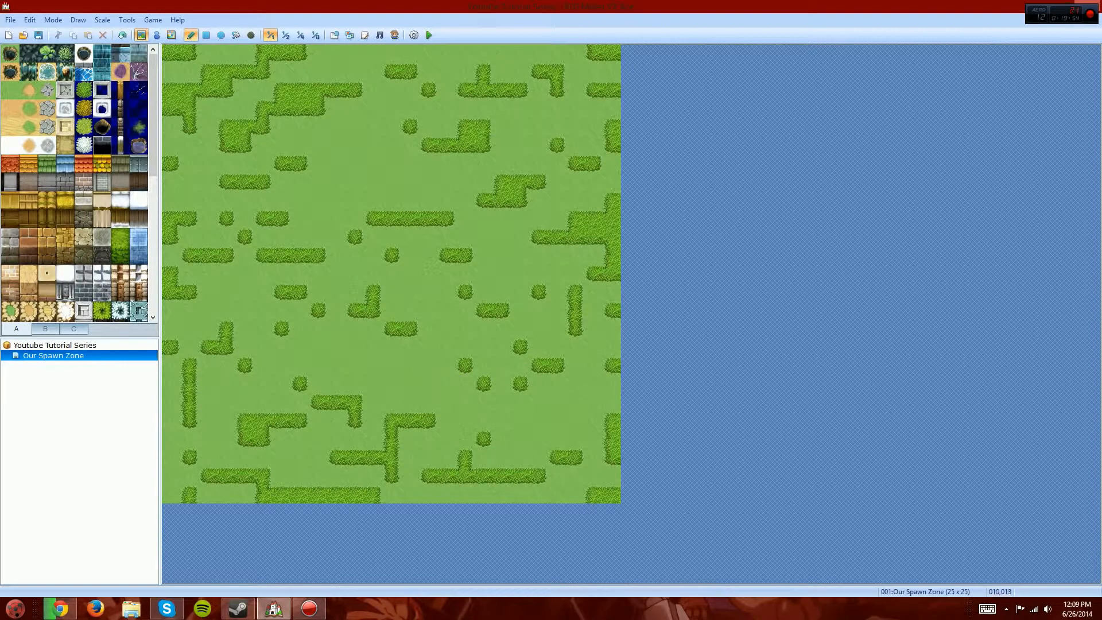
# Thin out the large bush patches in the map's upper-left corner and along its right edge with meadow tiles
pyautogui.moveTo(281, 108)
pyautogui.mouseDown()
pyautogui.moveTo(283, 163)
pyautogui.moveTo(256, 127)
pyautogui.moveTo(354, 256)
pyautogui.mouseUp()
pyautogui.moveTo(226, 108)
pyautogui.mouseDown()
pyautogui.moveTo(221, 74)
pyautogui.moveTo(183, 97)
pyautogui.mouseUp()
pyautogui.click(611, 218)
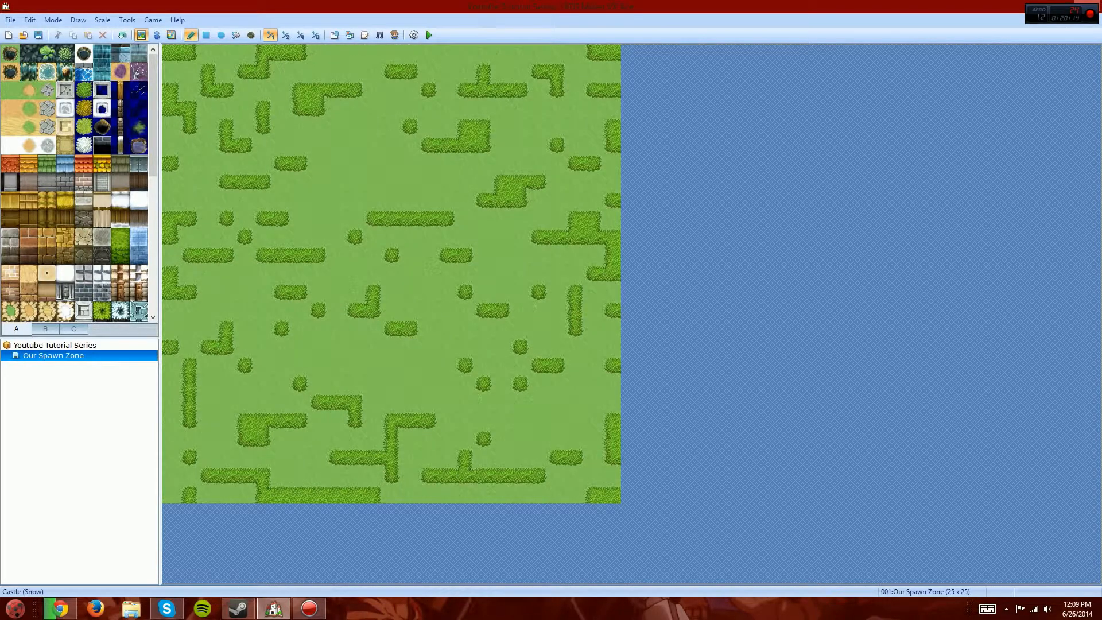
# Choose the large leafy tree from tileset B and place six trees across the map's upper half, lower middle and lower-right area
pyautogui.moveTo(153, 118)
pyautogui.mouseDown()
pyautogui.moveTo(153, 133)
pyautogui.moveTo(152, 117)
pyautogui.mouseUp()
pyautogui.click(46, 329)
pyautogui.click(73, 329)
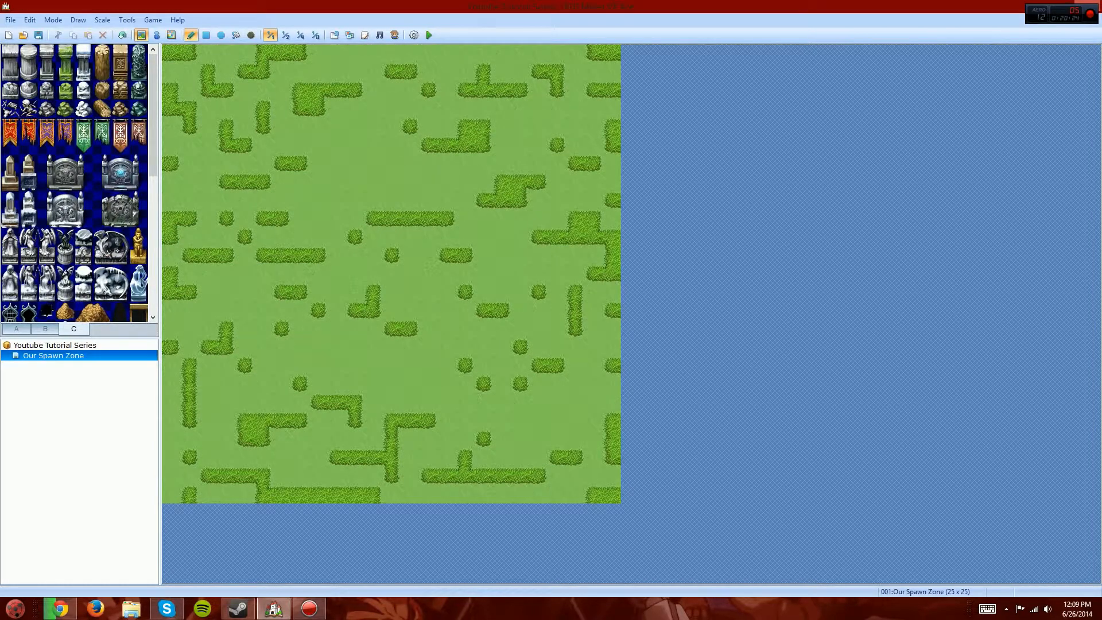
pyautogui.click(45, 329)
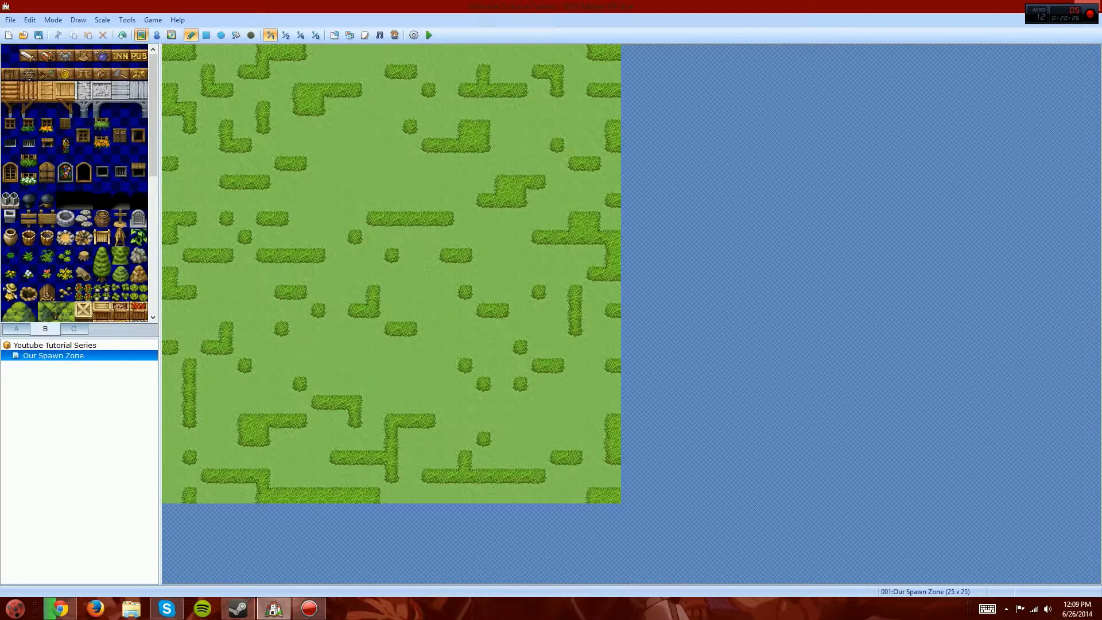
pyautogui.click(16, 329)
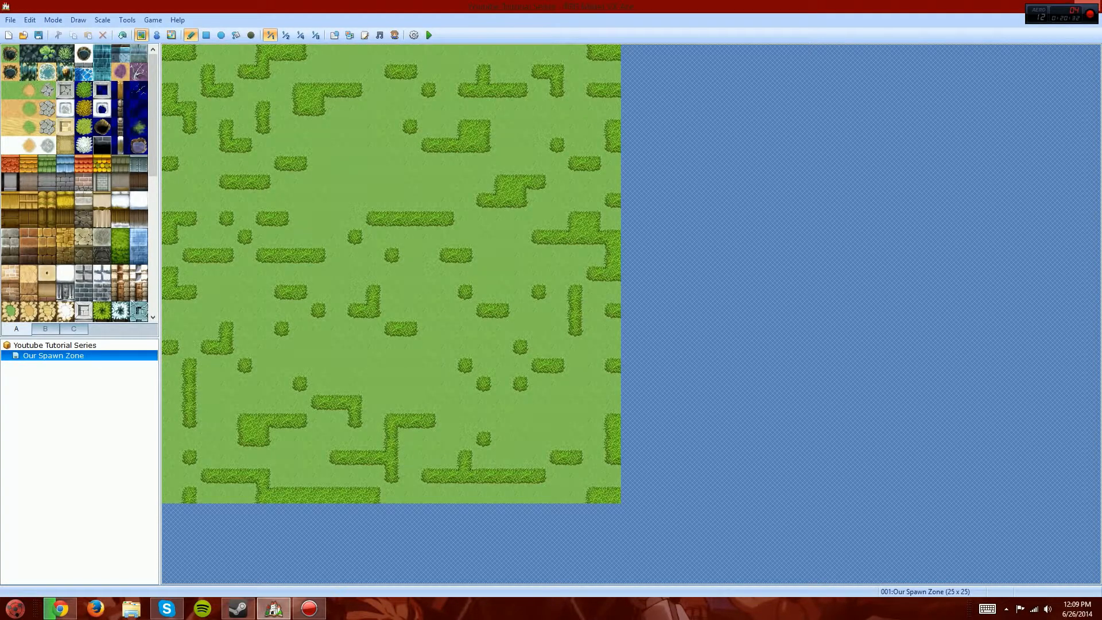
pyautogui.click(45, 329)
pyautogui.moveTo(153, 143); pyautogui.dragTo(153, 173)
pyautogui.click(19, 251)
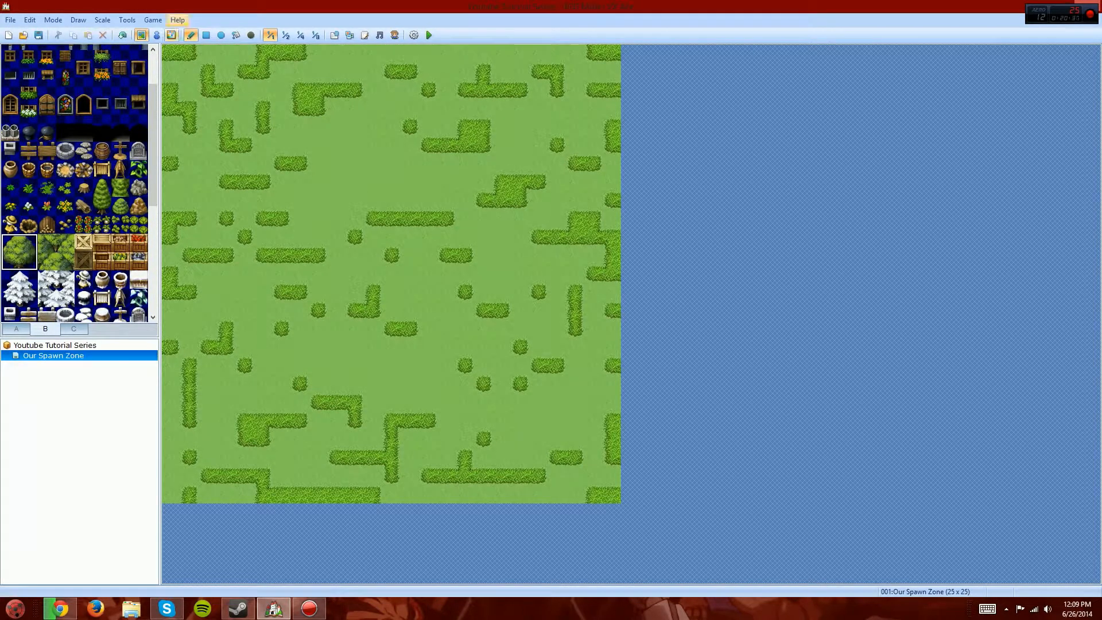
pyautogui.click(217, 100)
pyautogui.click(346, 246)
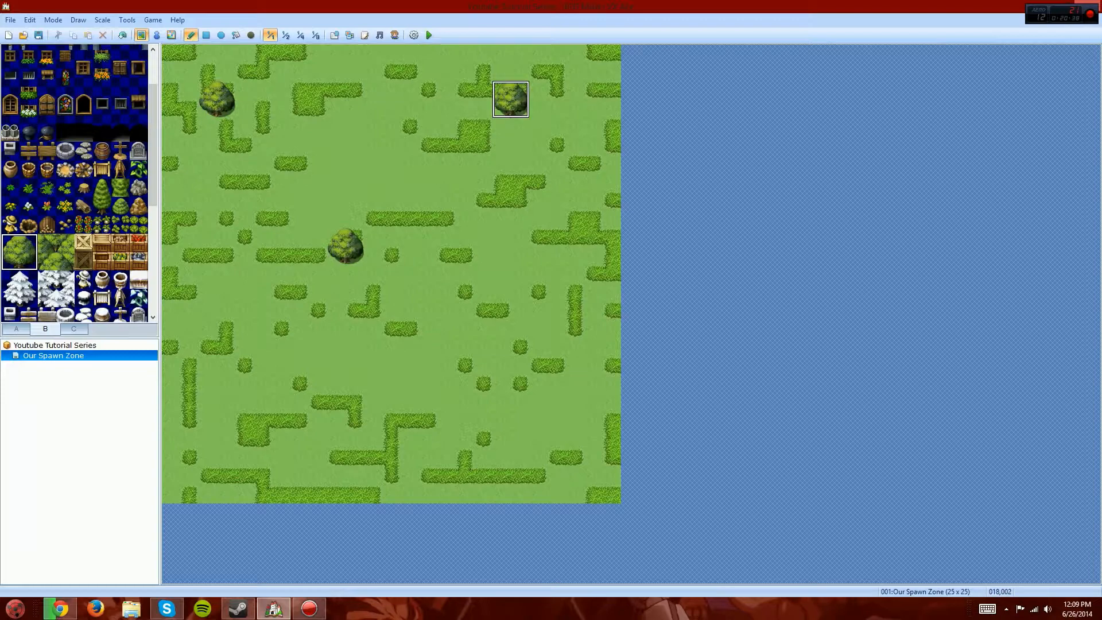
pyautogui.click(575, 217)
pyautogui.click(521, 440)
pyautogui.click(428, 329)
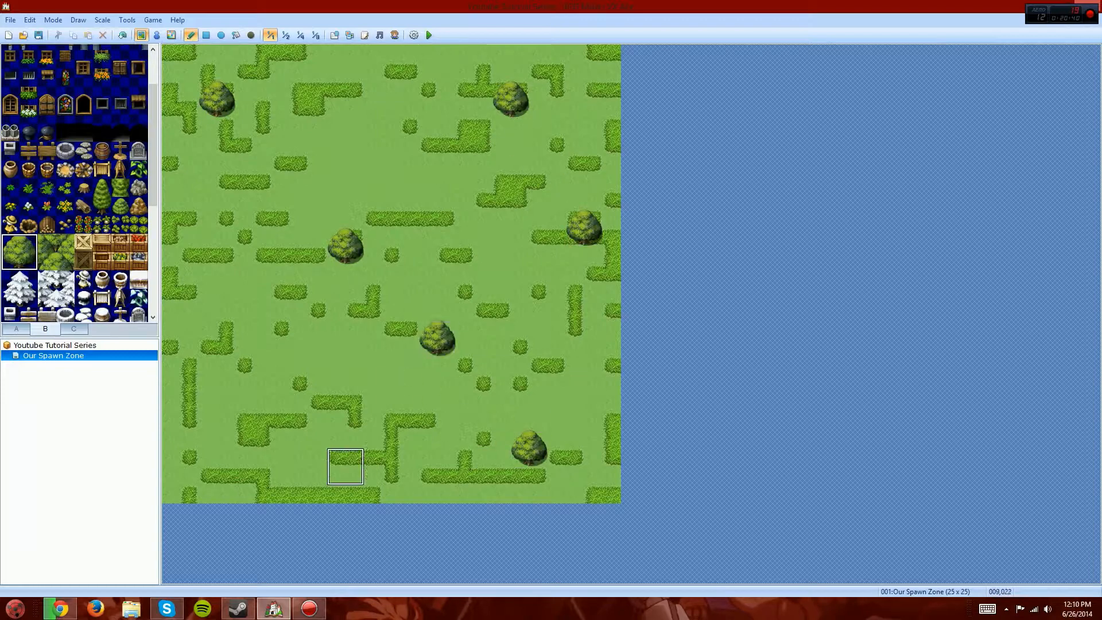
# Place seven more leafy trees along the map's bottom, western side and upper middle
pyautogui.click(346, 467)
pyautogui.click(236, 374)
pyautogui.click(199, 466)
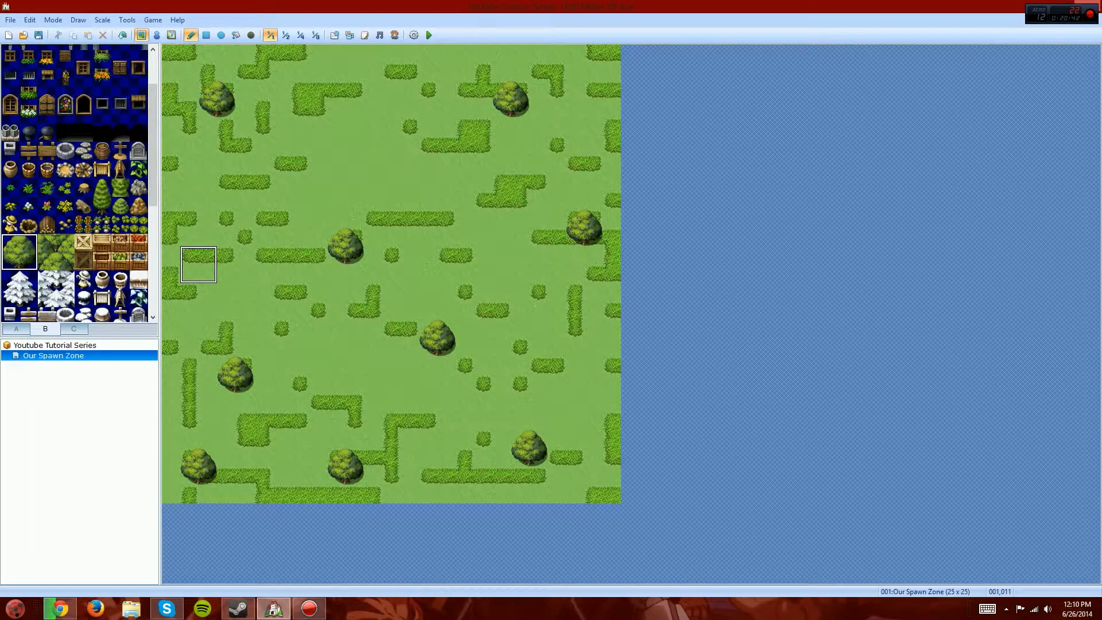
pyautogui.click(198, 265)
pyautogui.click(290, 171)
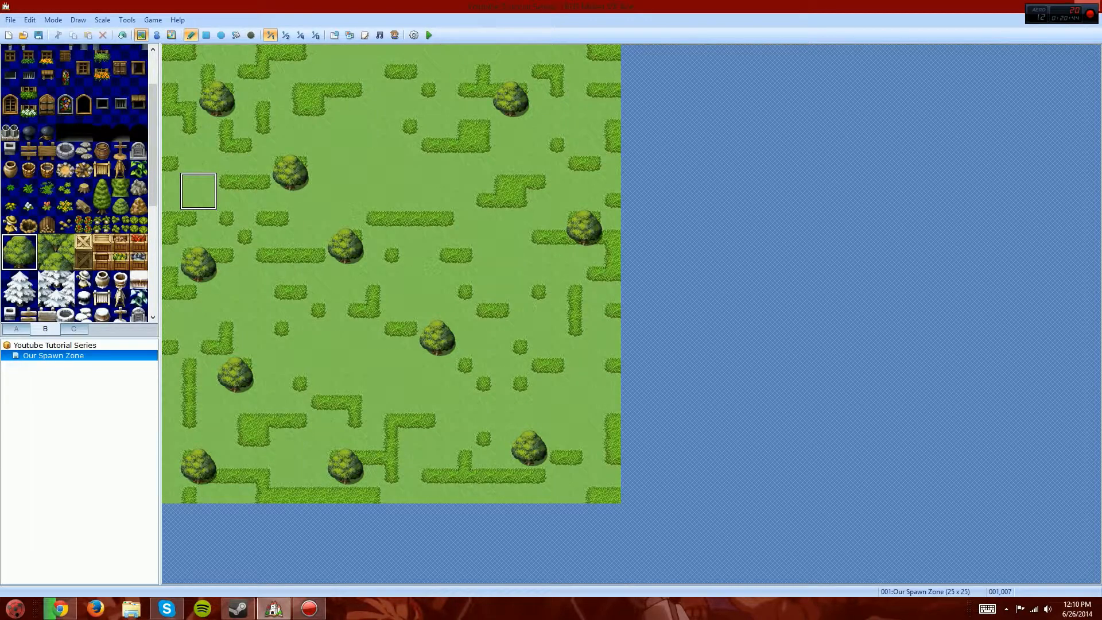
pyautogui.click(216, 190)
pyautogui.click(345, 99)
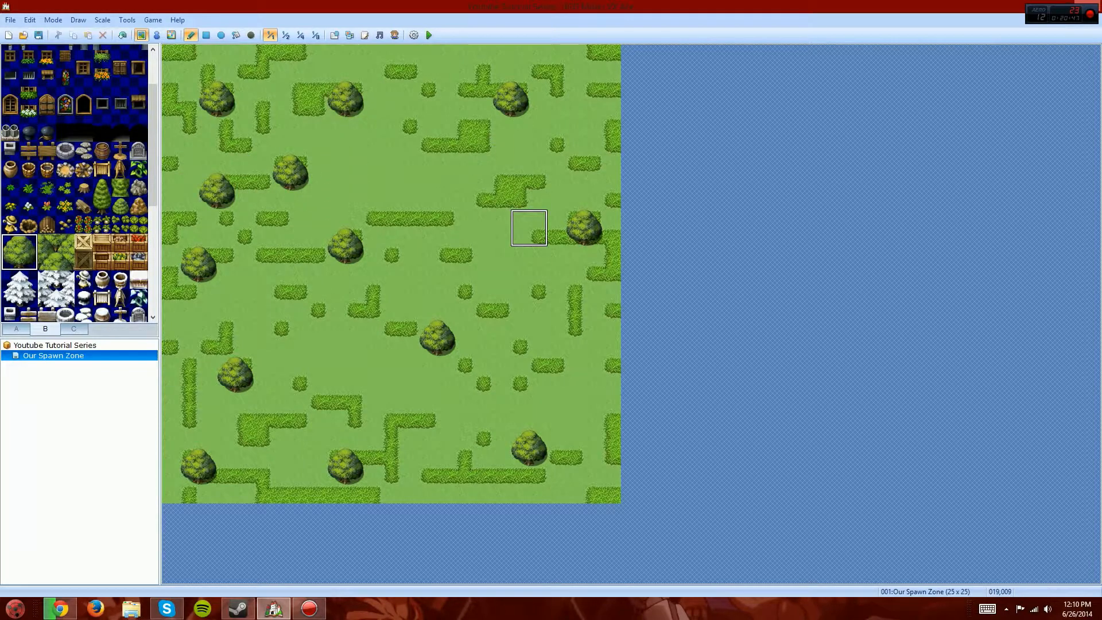
# Add six leafy trees to the gaps in the map's central and eastern parts
pyautogui.click(474, 228)
pyautogui.click(346, 338)
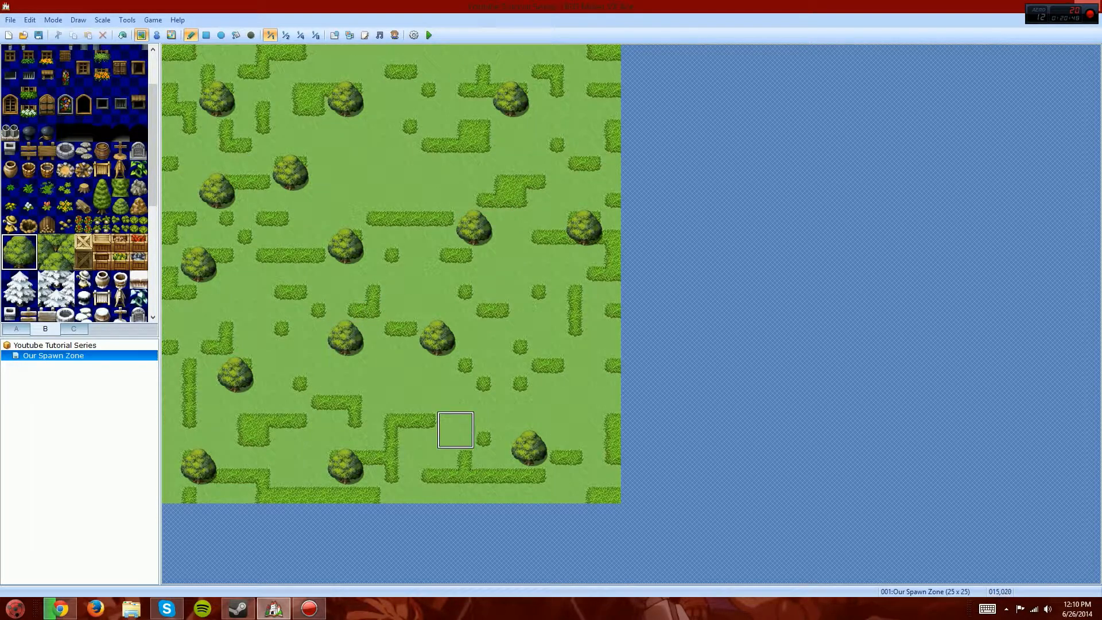
pyautogui.click(437, 412)
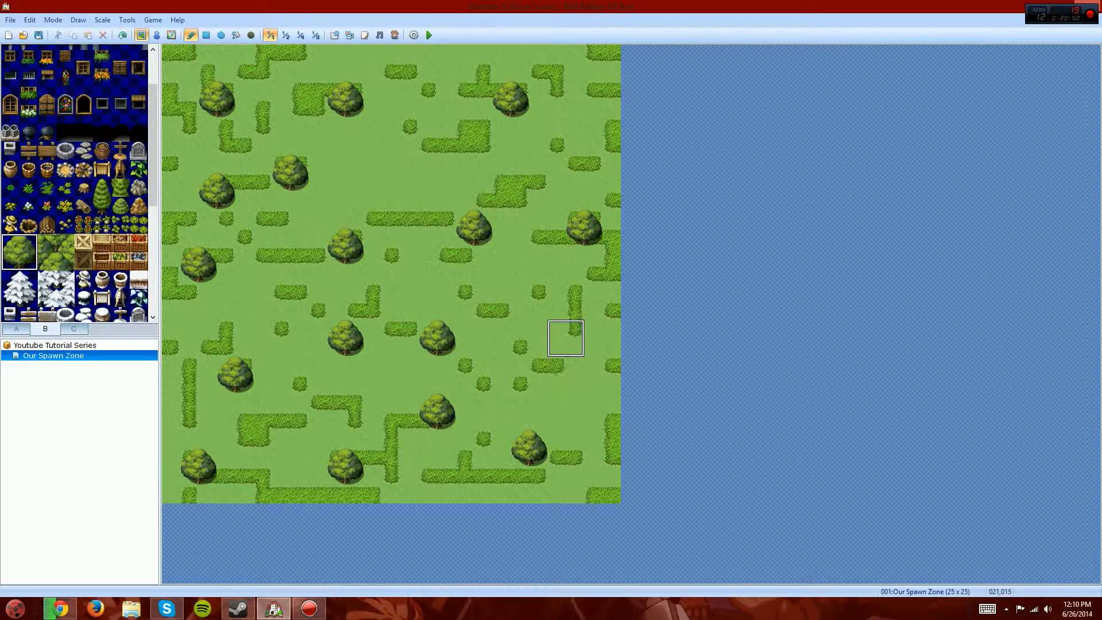
pyautogui.click(566, 338)
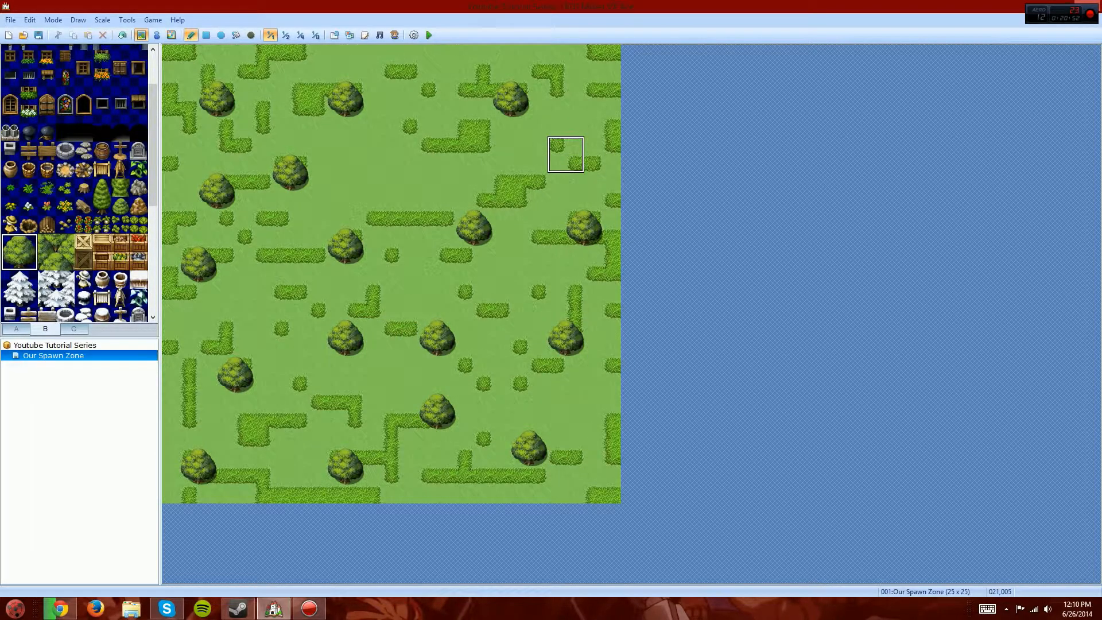
pyautogui.click(566, 154)
pyautogui.click(401, 172)
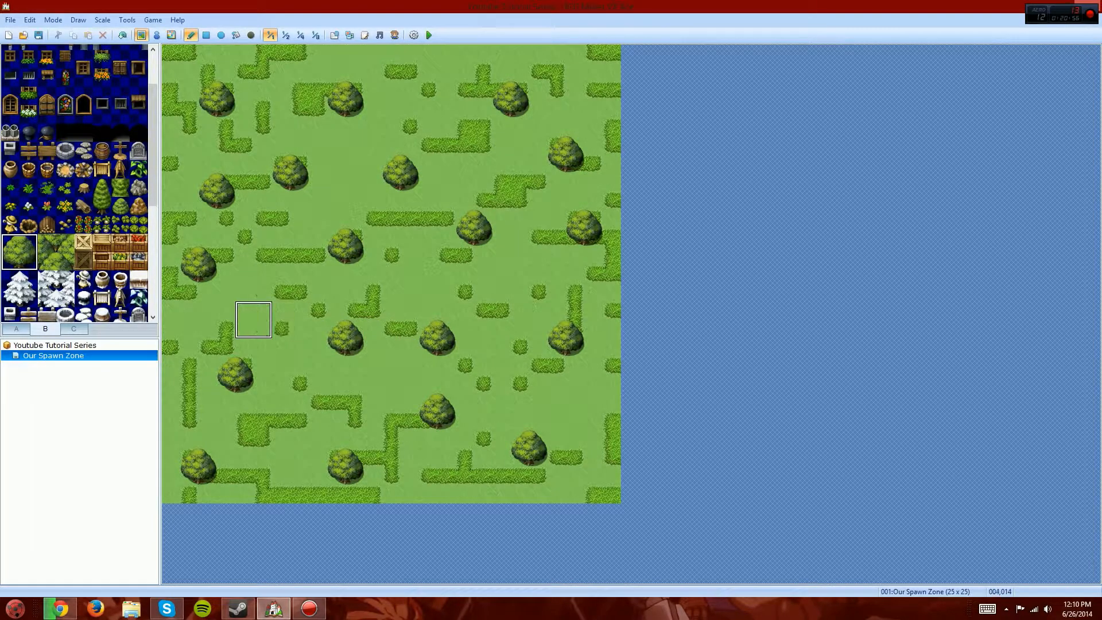
# Fill the map's upper-right corner with a dense forest block 4 tiles wide and 6 tiles high
pyautogui.moveTo(47, 243); pyautogui.dragTo(65, 260)
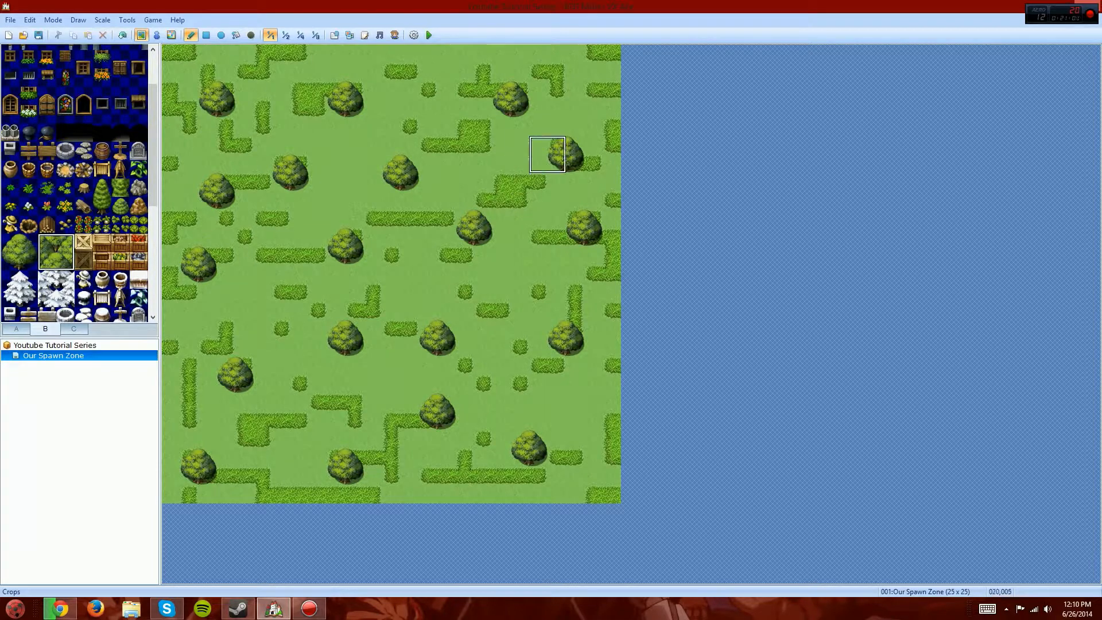
pyautogui.click(557, 127)
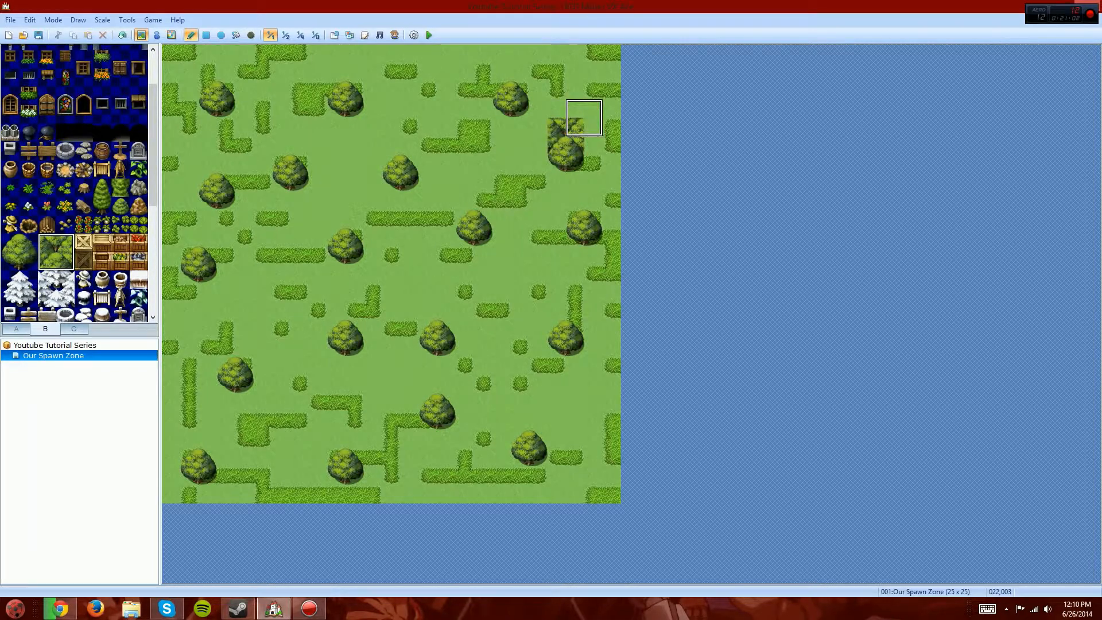
pyautogui.click(594, 128)
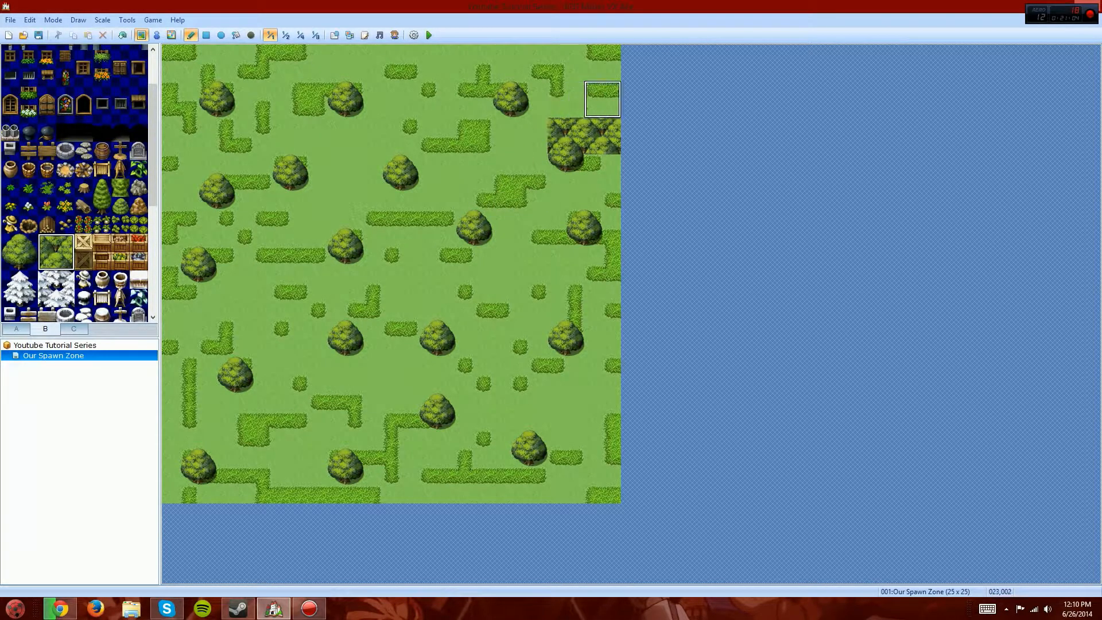
pyautogui.click(593, 90)
pyautogui.click(594, 54)
pyautogui.click(557, 91)
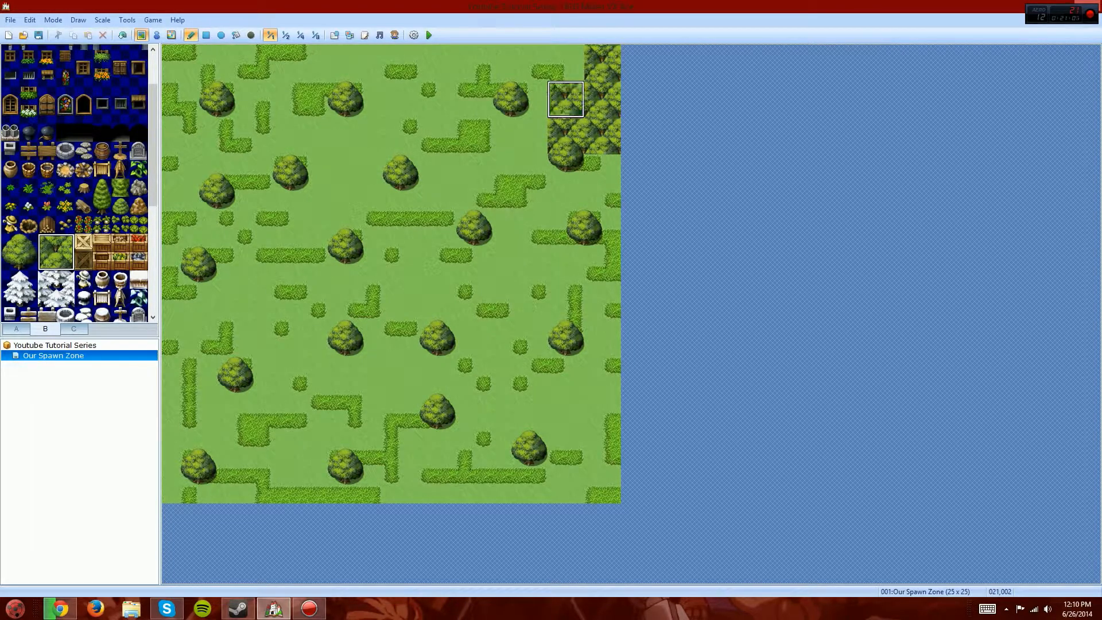
pyautogui.click(557, 54)
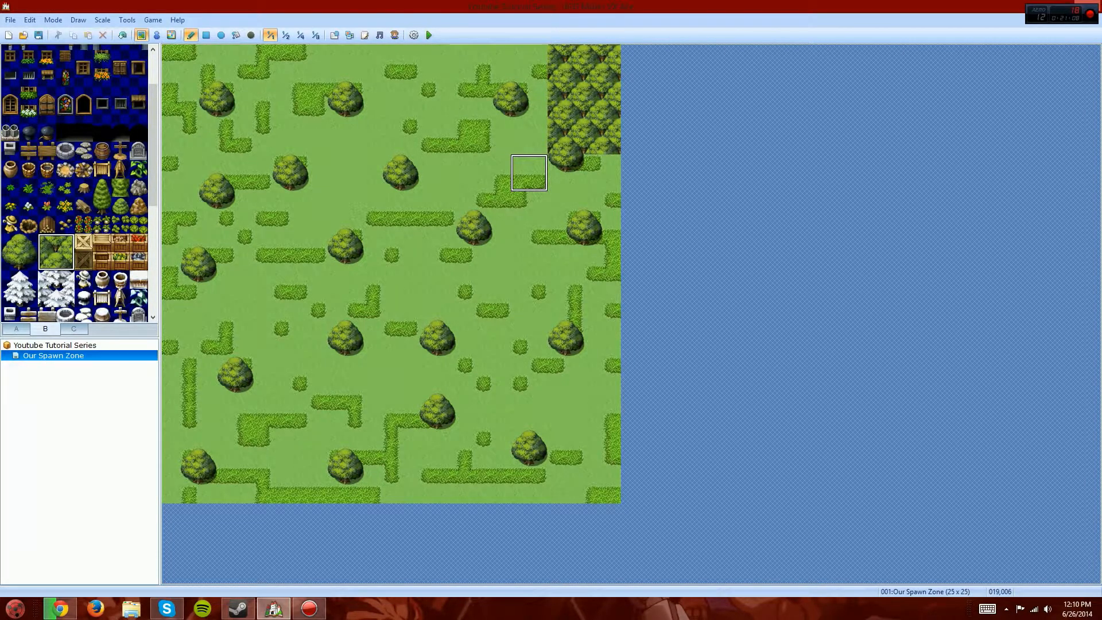
# Round off the corner forest's western edge with left tree halves and its lower edge with tree bottoms
pyautogui.click(11, 252)
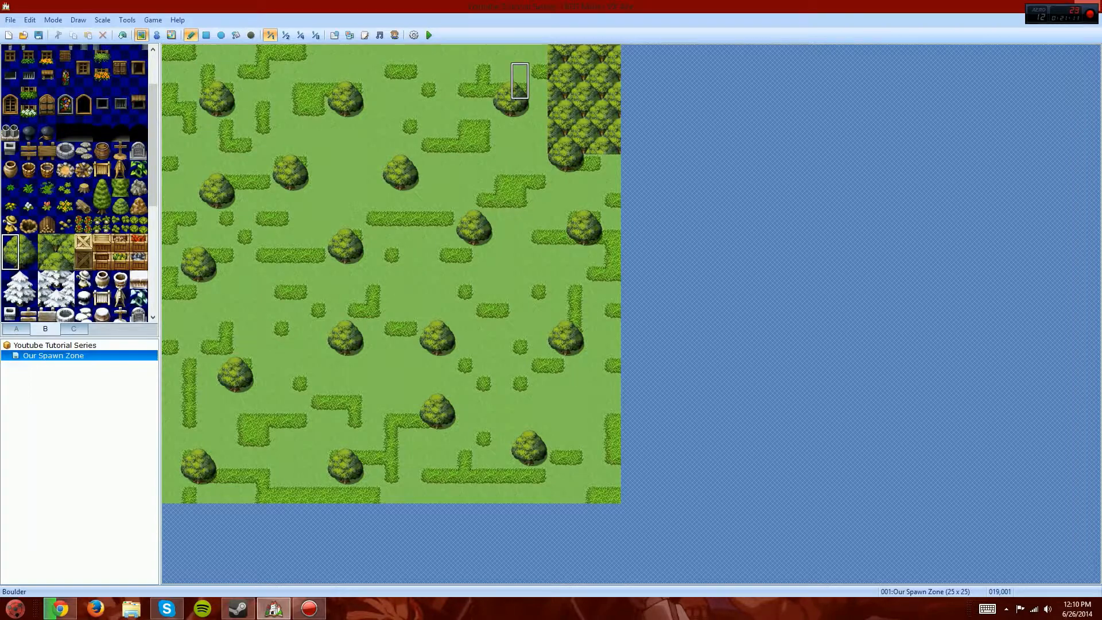
pyautogui.click(538, 136)
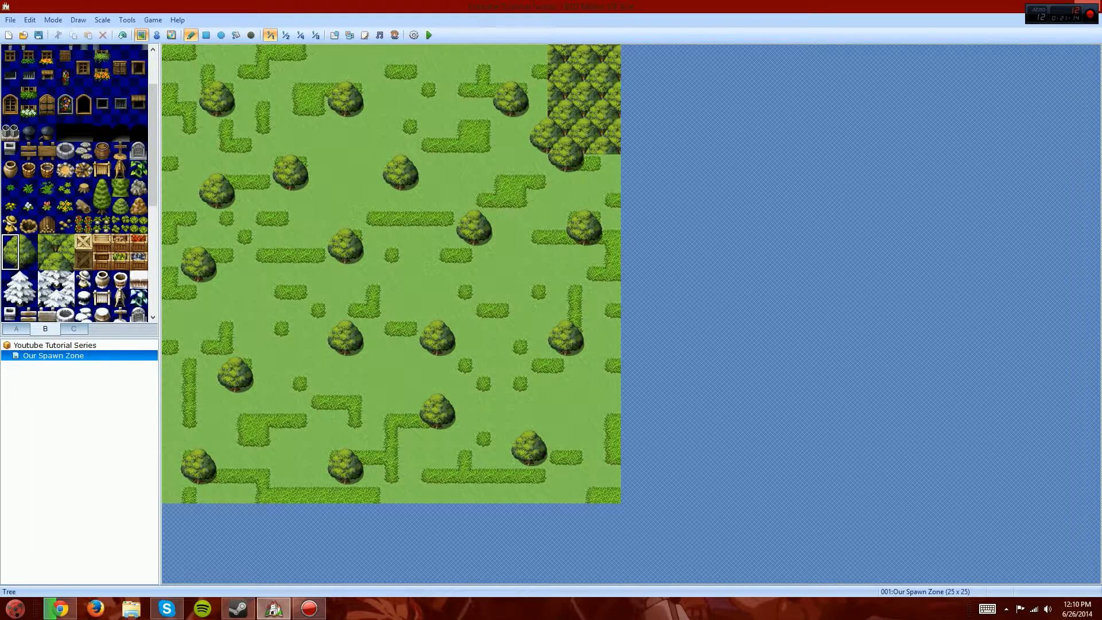
pyautogui.click(538, 100)
pyautogui.click(538, 63)
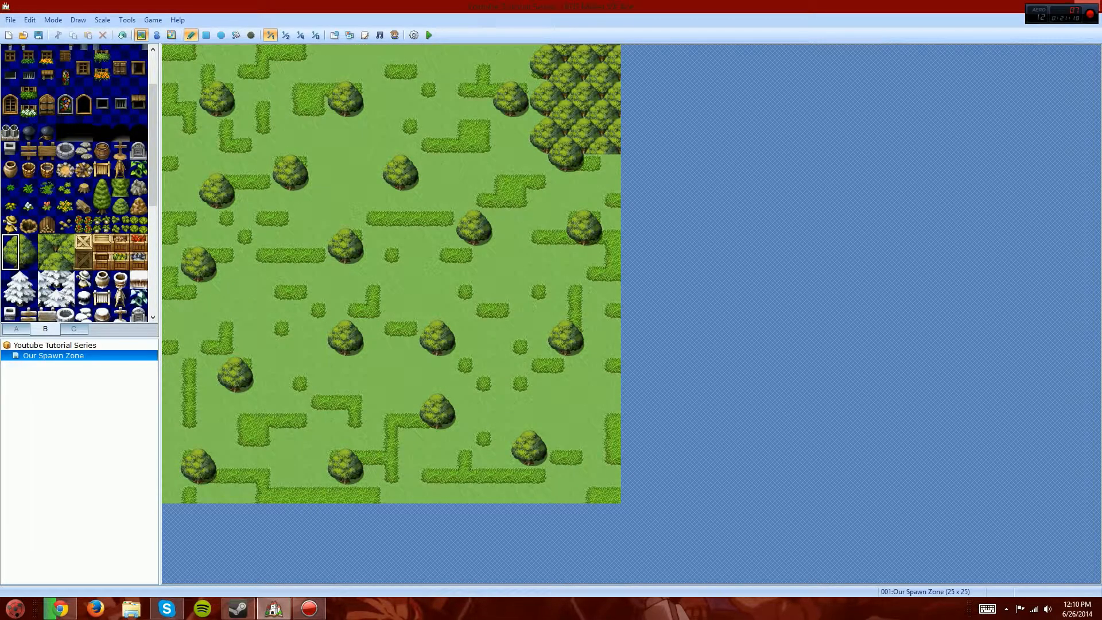
pyautogui.moveTo(11, 261); pyautogui.dragTo(28, 261)
pyautogui.click(594, 164)
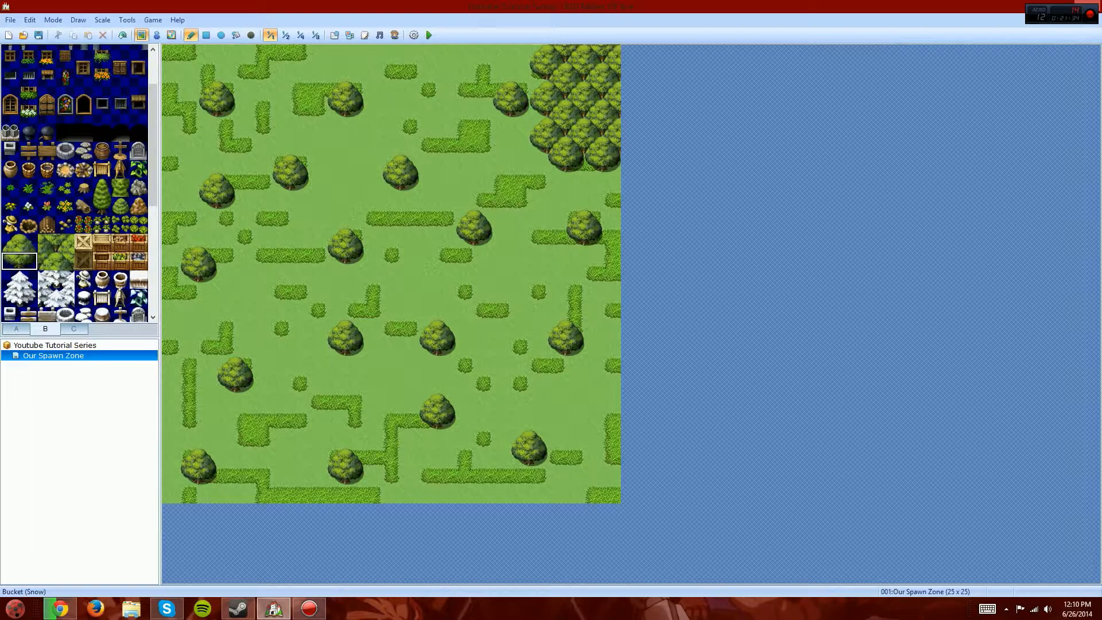
# Draw a two-tile-high strip of dense forest along the map's entire top edge with the Rectangle tool
pyautogui.moveTo(47, 261); pyautogui.dragTo(65, 243)
pyautogui.click(207, 35)
pyautogui.moveTo(171, 55); pyautogui.dragTo(628, 73)
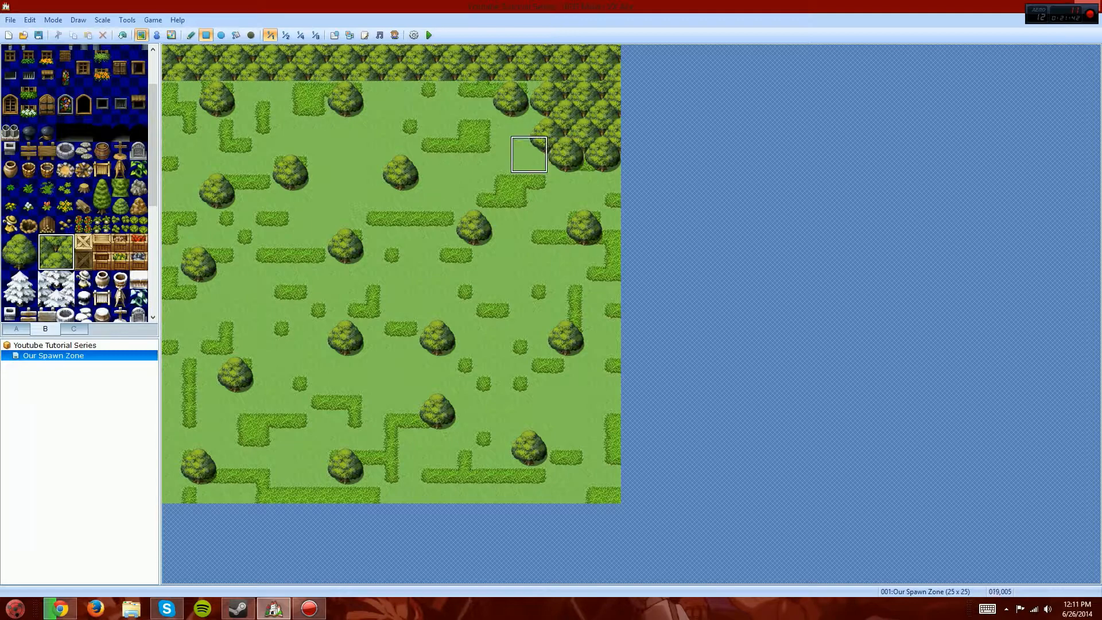
# Undo the top forest strip and all of the forest in the map's upper-right corner
pyautogui.hotkey('ctrl', 'z')
pyautogui.hotkey('ctrl', 'z')
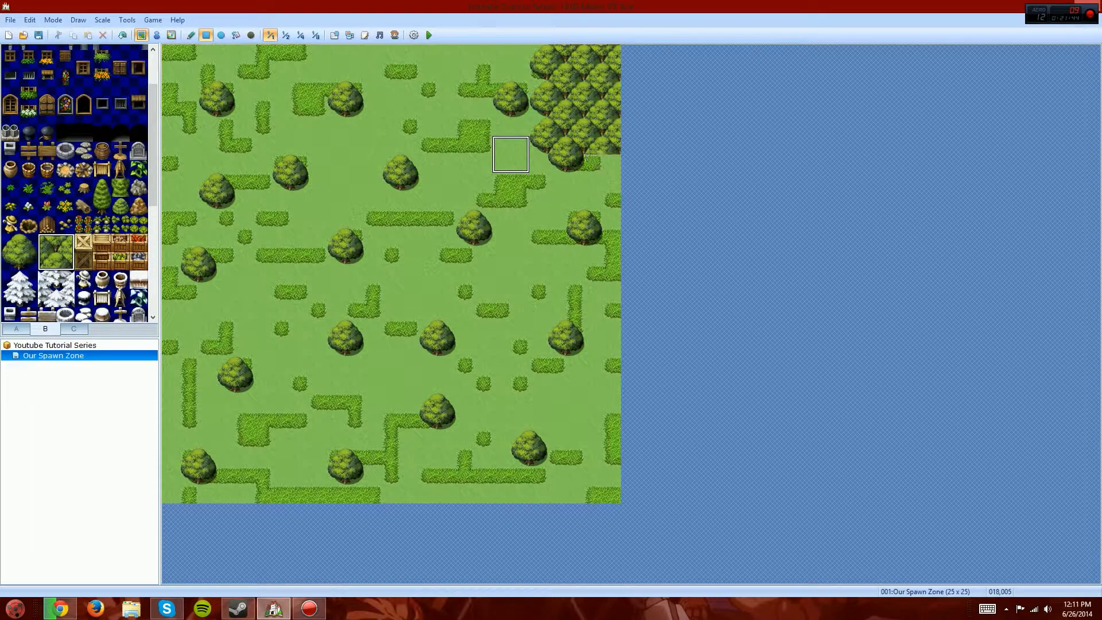
pyautogui.hotkey('ctrl', 'z')
pyautogui.hotkey('ctrl', 'z')
pyautogui.hotkey('ctrl', 'z')
pyautogui.hotkey('ctrl', 'z')
pyautogui.hotkey('ctrl', 'z')
pyautogui.hotkey('ctrl', 'z')
pyautogui.hotkey('ctrl', 'z')
pyautogui.hotkey('ctrl', 'z')
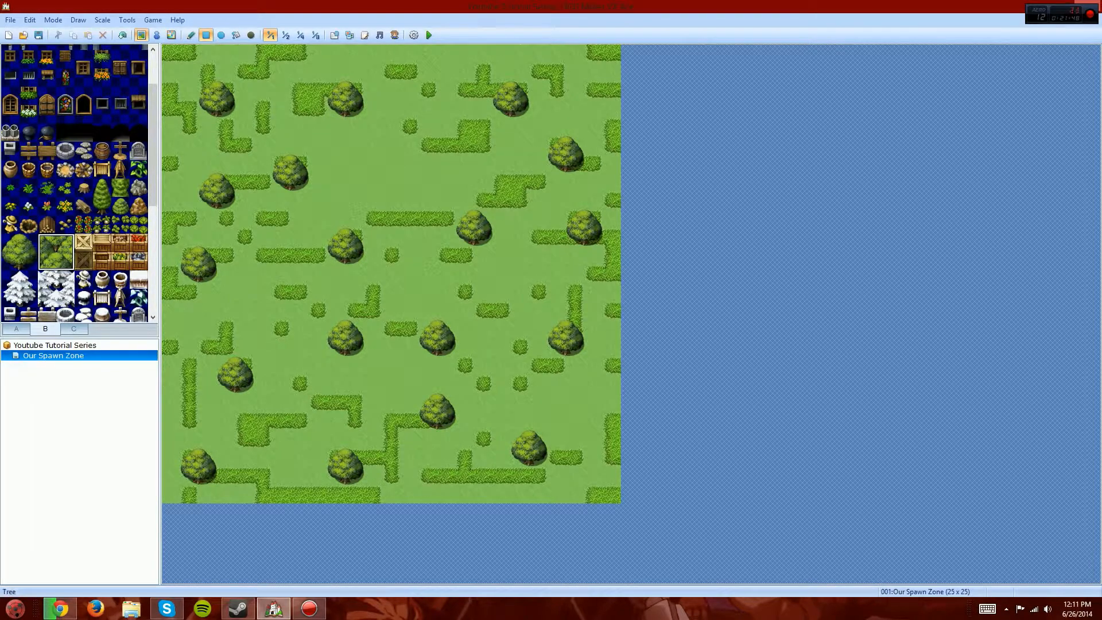
# Draw two-tile-thick dense forest strips along the map's top edge, left edge and upper part of the right edge
pyautogui.moveTo(171, 62); pyautogui.dragTo(612, 72)
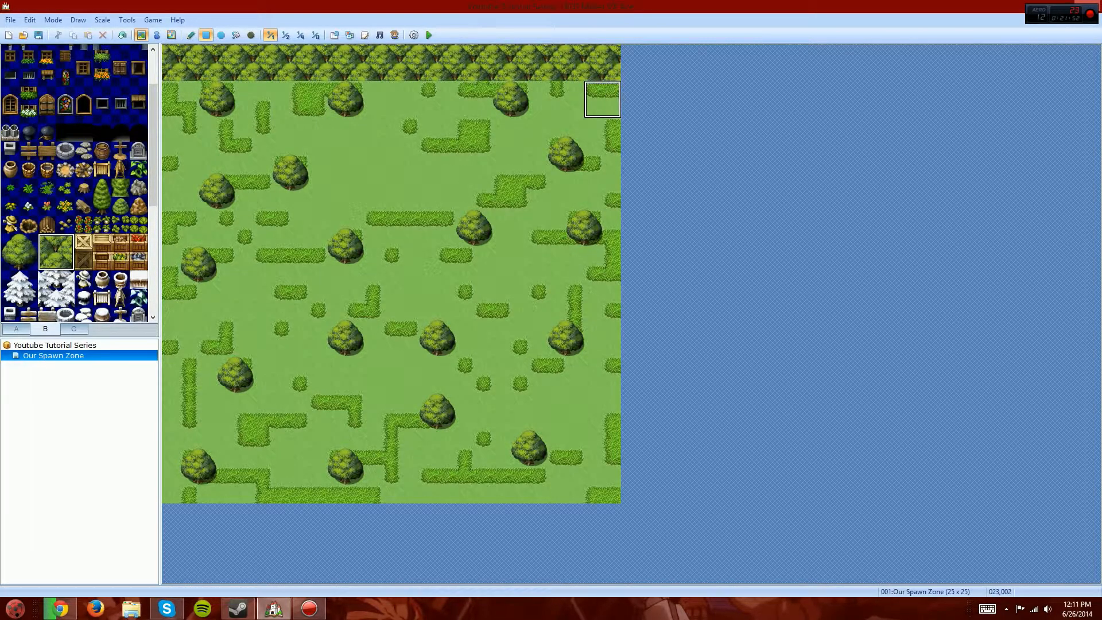
pyautogui.moveTo(180, 100); pyautogui.dragTo(190, 495)
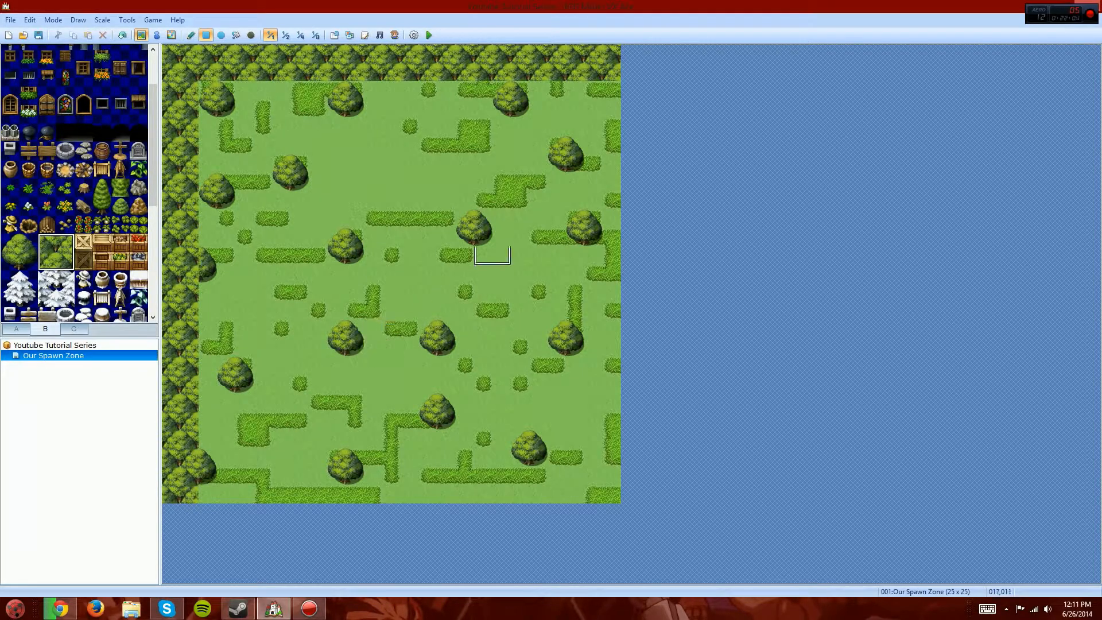
pyautogui.moveTo(595, 90); pyautogui.dragTo(629, 146)
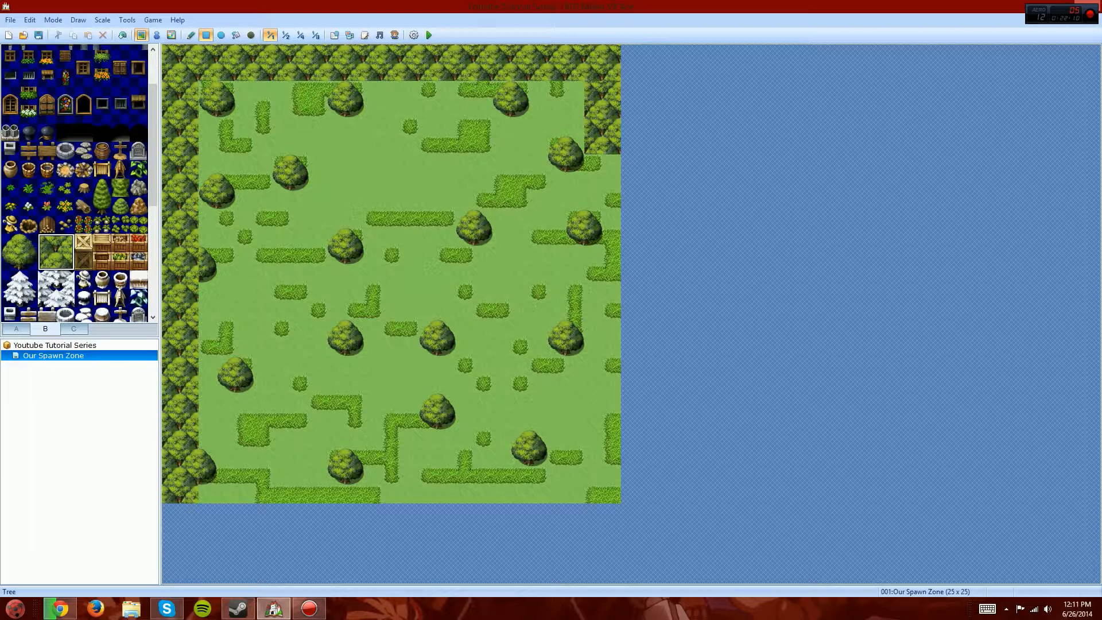
# Continue the forest down the right edge as a one-tile-wide column and clear the extra forest column beside it
pyautogui.click(47, 261)
pyautogui.moveTo(66, 243); pyautogui.dragTo(65, 261)
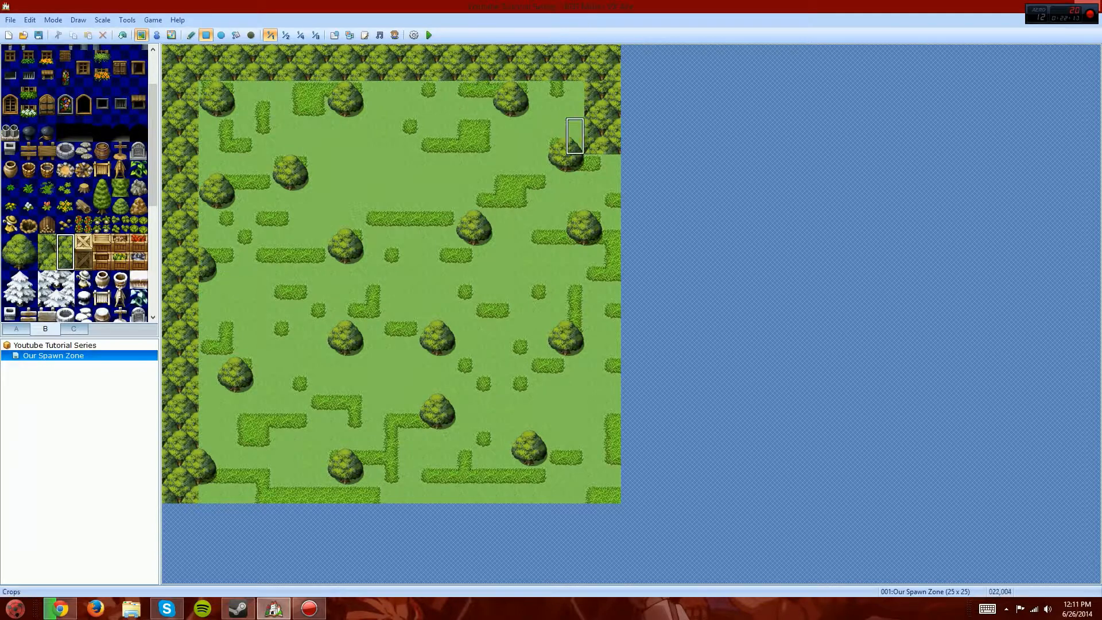
pyautogui.click(612, 174)
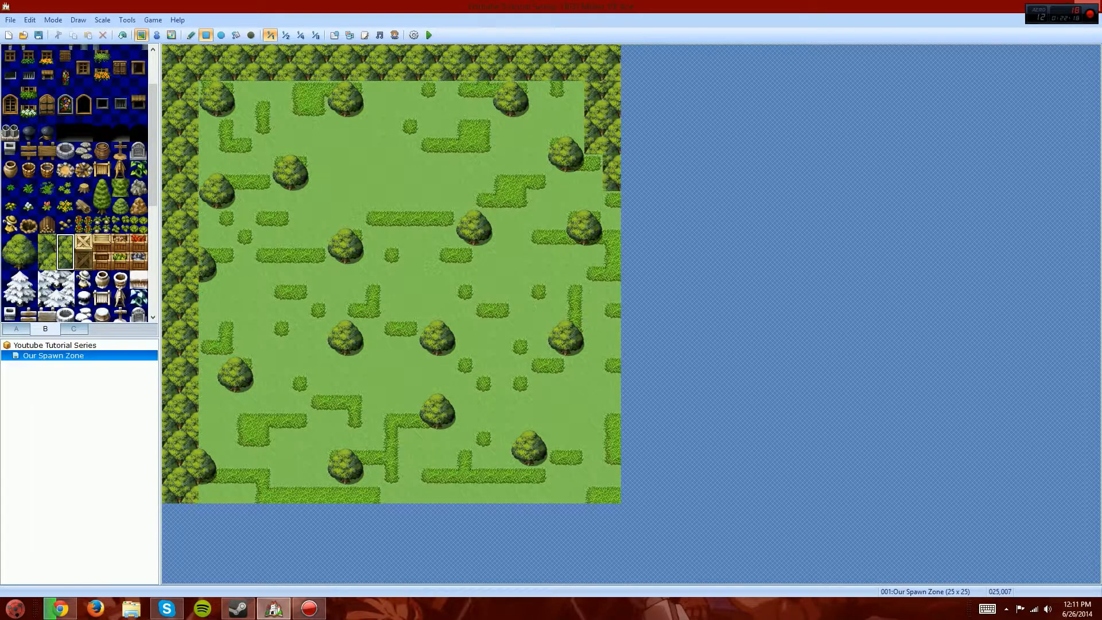
pyautogui.moveTo(47, 261); pyautogui.dragTo(47, 243)
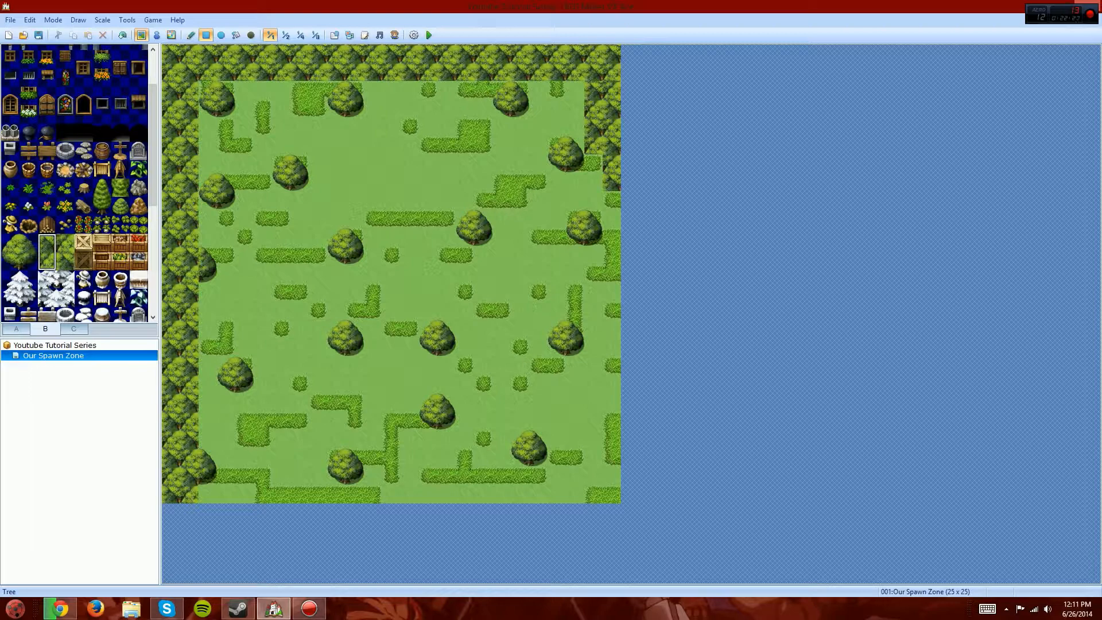
pyautogui.moveTo(612, 90); pyautogui.dragTo(612, 146)
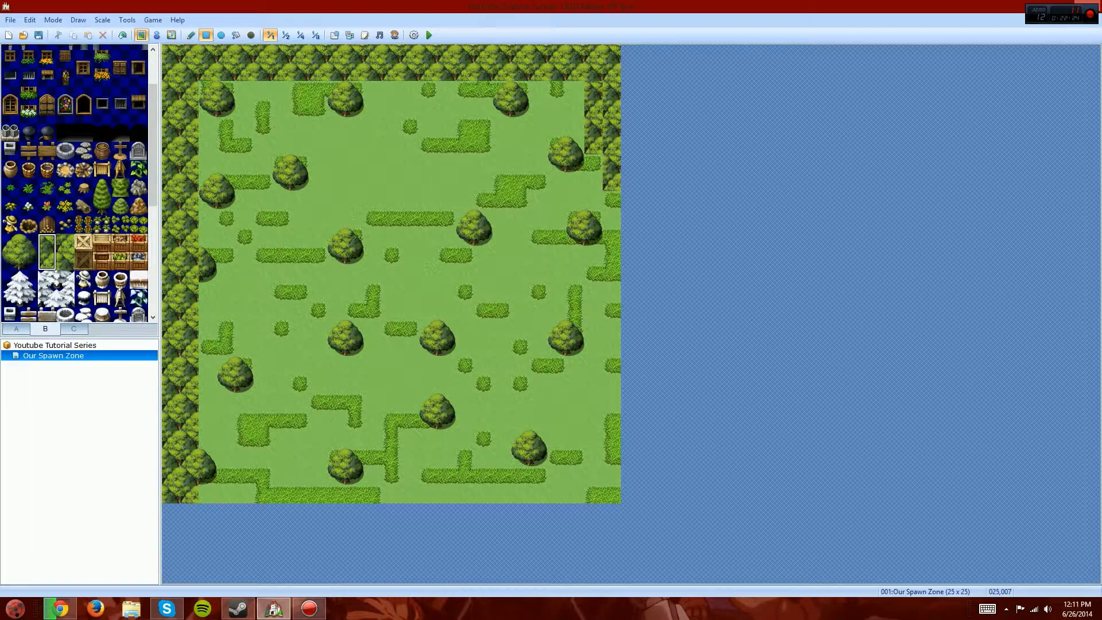
pyautogui.moveTo(612, 164); pyautogui.dragTo(612, 477)
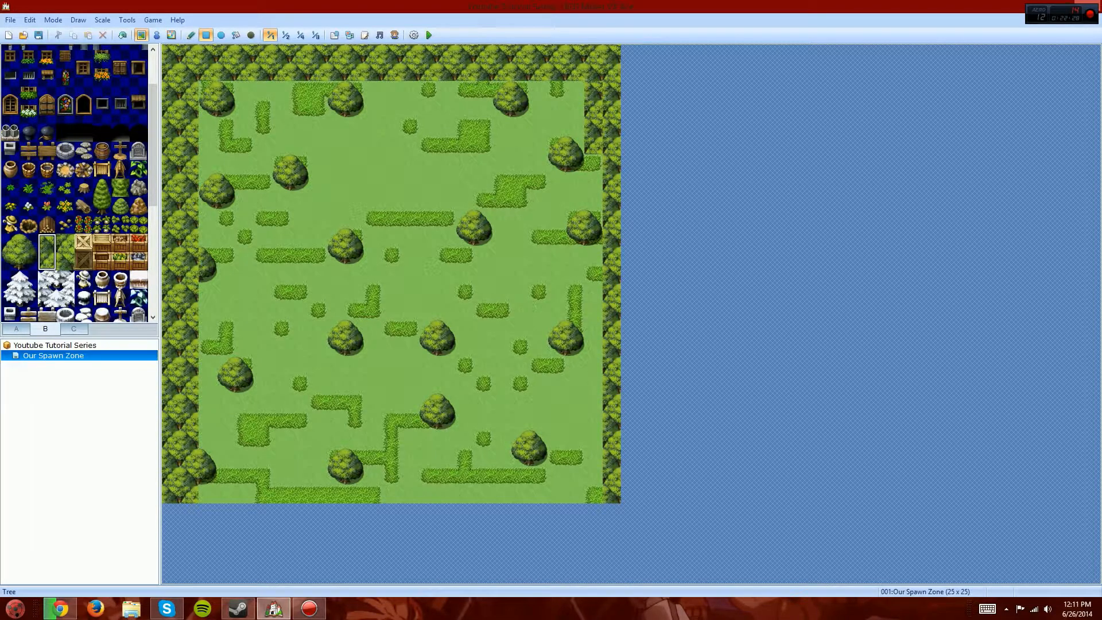
pyautogui.rightClick(593, 200)
pyautogui.moveTo(593, 200); pyautogui.dragTo(593, 91)
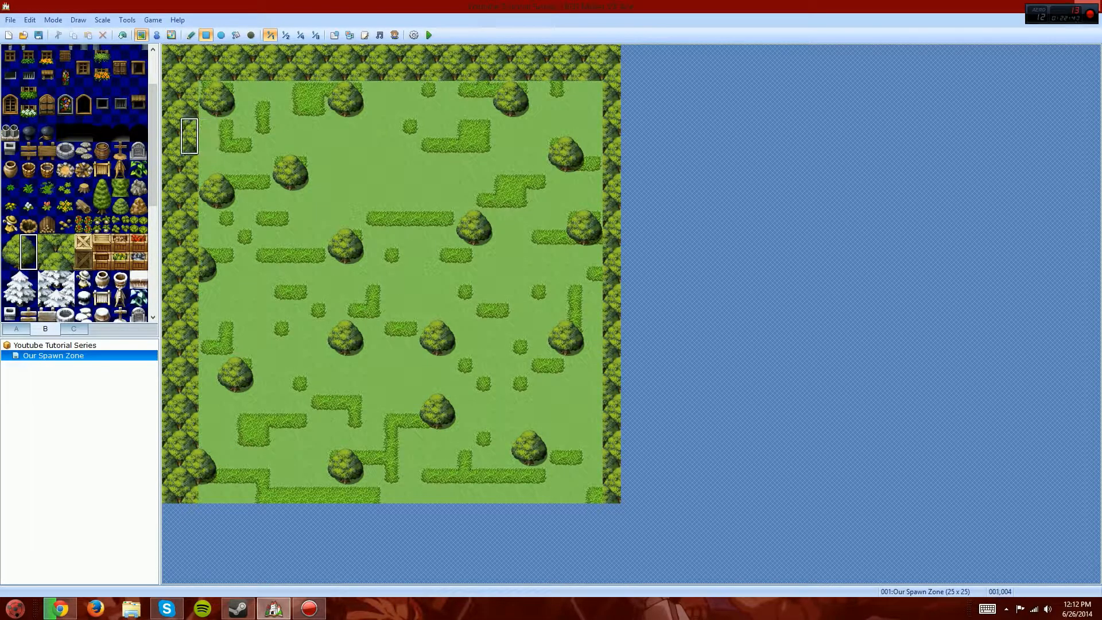
# Undo the whole forest border along the map's top, left and right edges
pyautogui.hotkey('ctrl', 'z')
pyautogui.hotkey('ctrl', 'z')
pyautogui.hotkey('ctrl', 'z')
pyautogui.hotkey('ctrl', 'z')
pyautogui.hotkey('ctrl', 'z')
pyautogui.hotkey('ctrl', 'z')
pyautogui.hotkey('ctrl', 'z')
pyautogui.hotkey('ctrl', 'z')
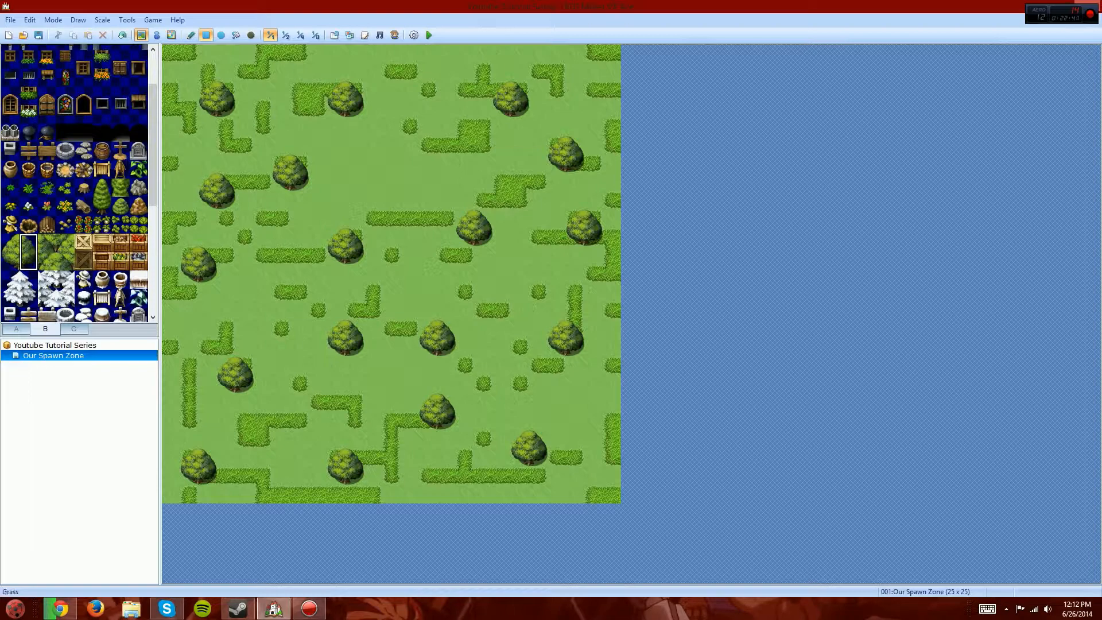
# Scatter single tiles of the smallest dark green sprout across the whole meadow with the Pencil tool
pyautogui.click(10, 187)
pyautogui.click(191, 35)
pyautogui.click(190, 108)
pyautogui.click(355, 164)
pyautogui.click(447, 292)
pyautogui.click(263, 348)
pyautogui.click(447, 458)
pyautogui.click(594, 421)
pyautogui.click(539, 255)
pyautogui.click(576, 108)
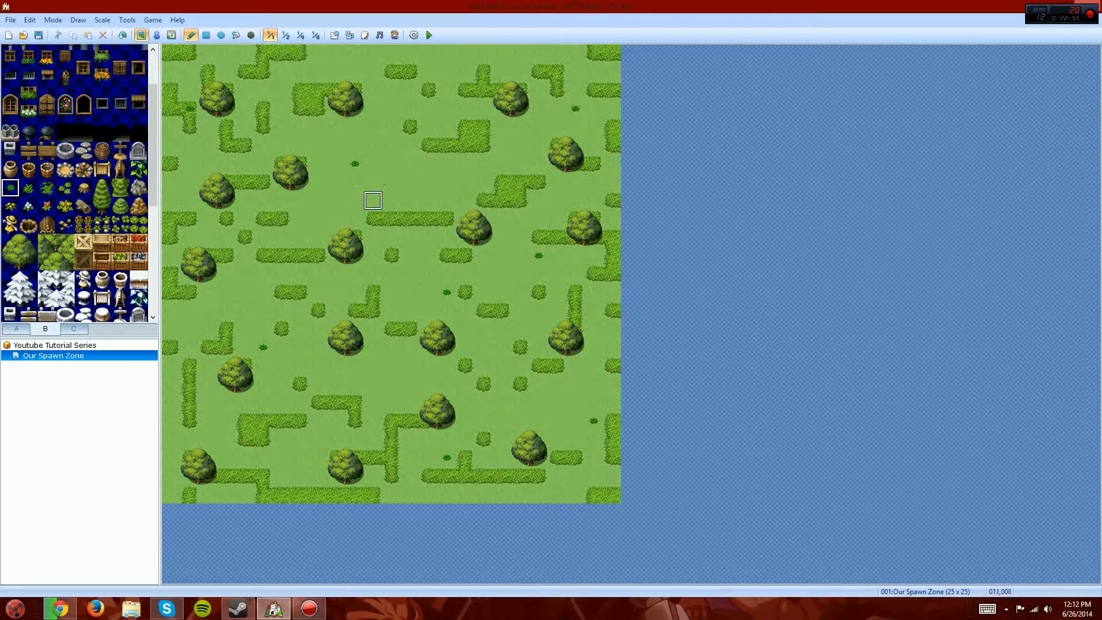
pyautogui.click(208, 292)
pyautogui.click(171, 440)
pyautogui.click(484, 71)
pyautogui.click(263, 71)
# Scatter the larger leafy dark green plant over the meadow, including spots near the bottom edge and upper-right corner
pyautogui.click(29, 187)
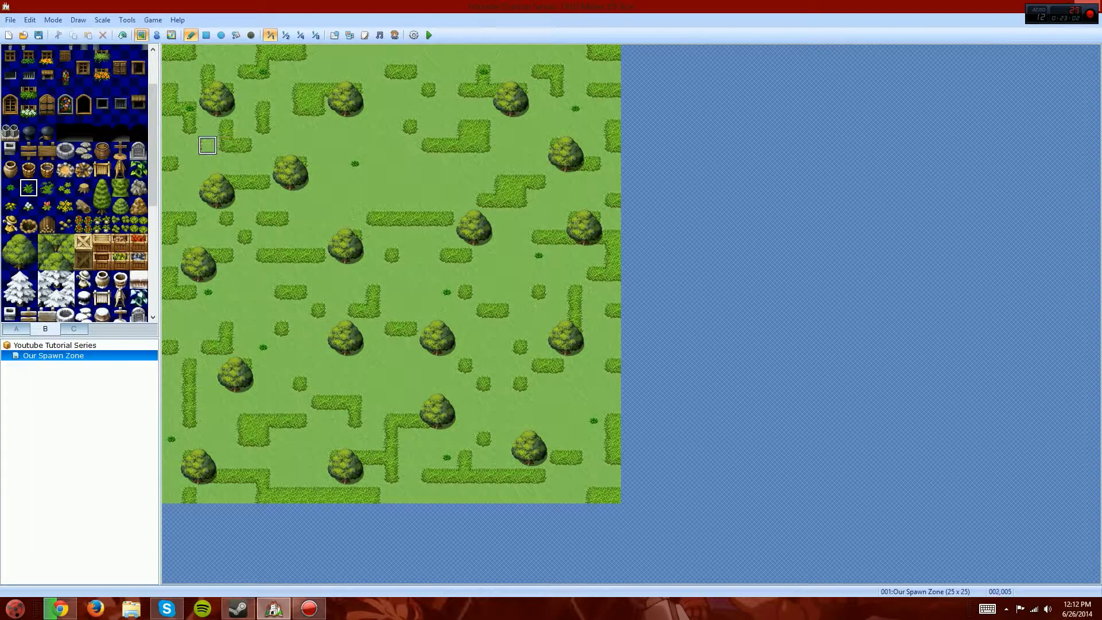
pyautogui.click(392, 366)
pyautogui.click(263, 346)
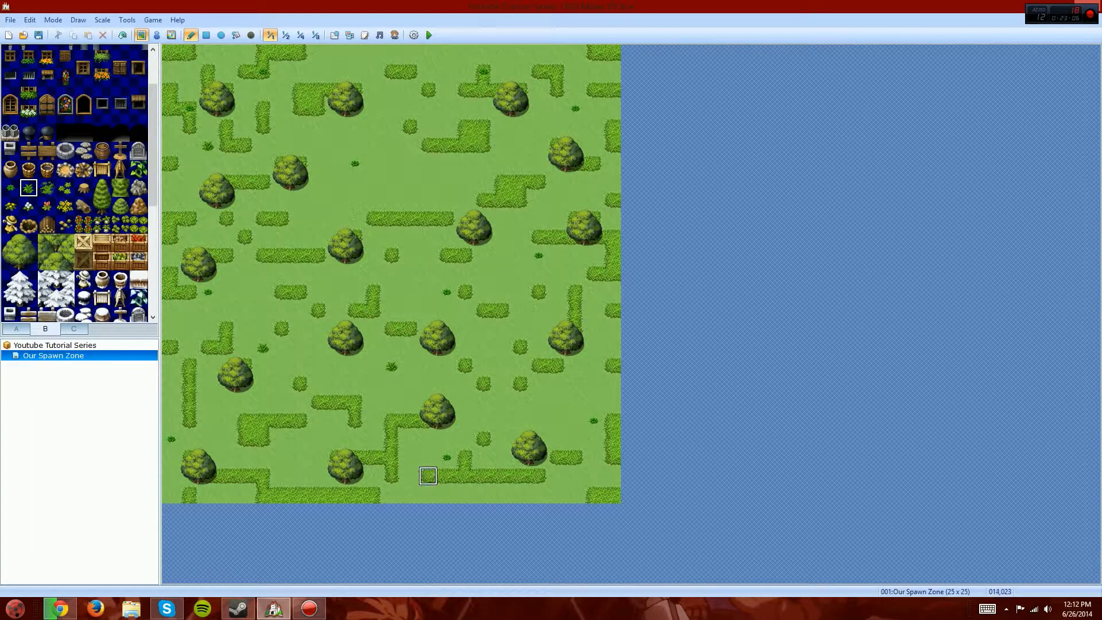
pyautogui.click(410, 495)
pyautogui.click(594, 292)
pyautogui.click(466, 146)
pyautogui.click(612, 72)
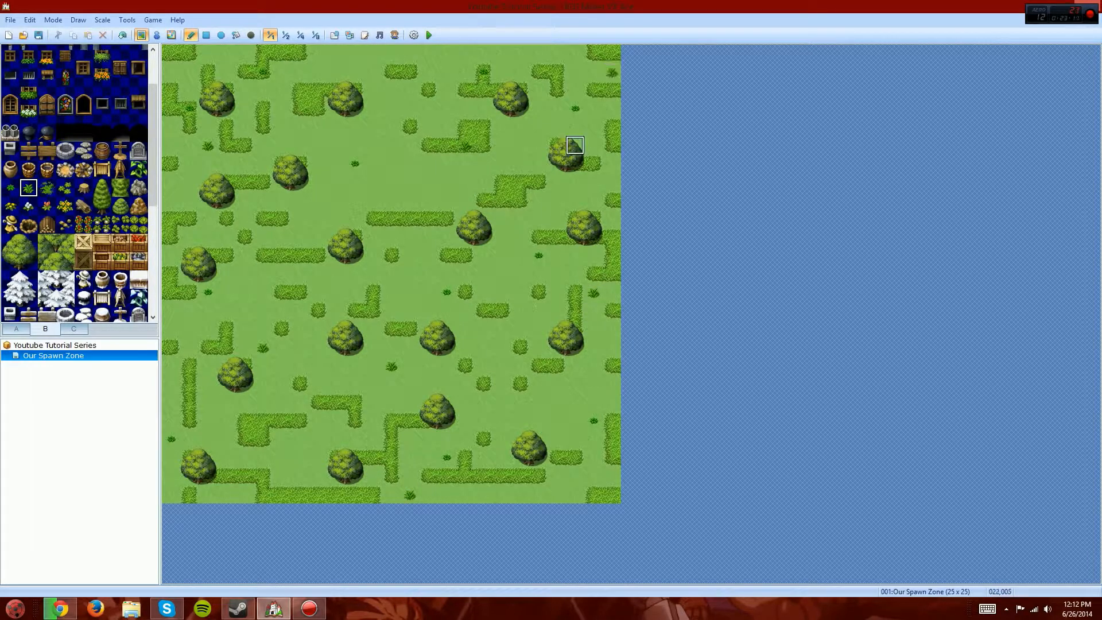
pyautogui.click(190, 495)
# Scatter light, spiky grass tufts on open ground across the meadow
pyautogui.click(47, 188)
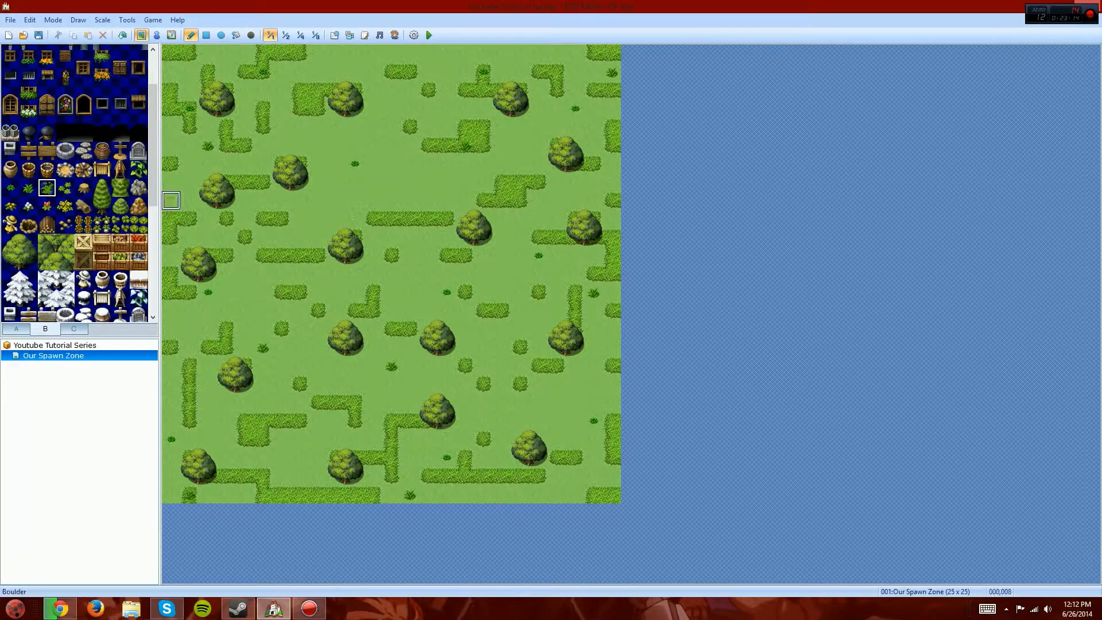
pyautogui.click(299, 255)
pyautogui.click(392, 164)
pyautogui.click(539, 274)
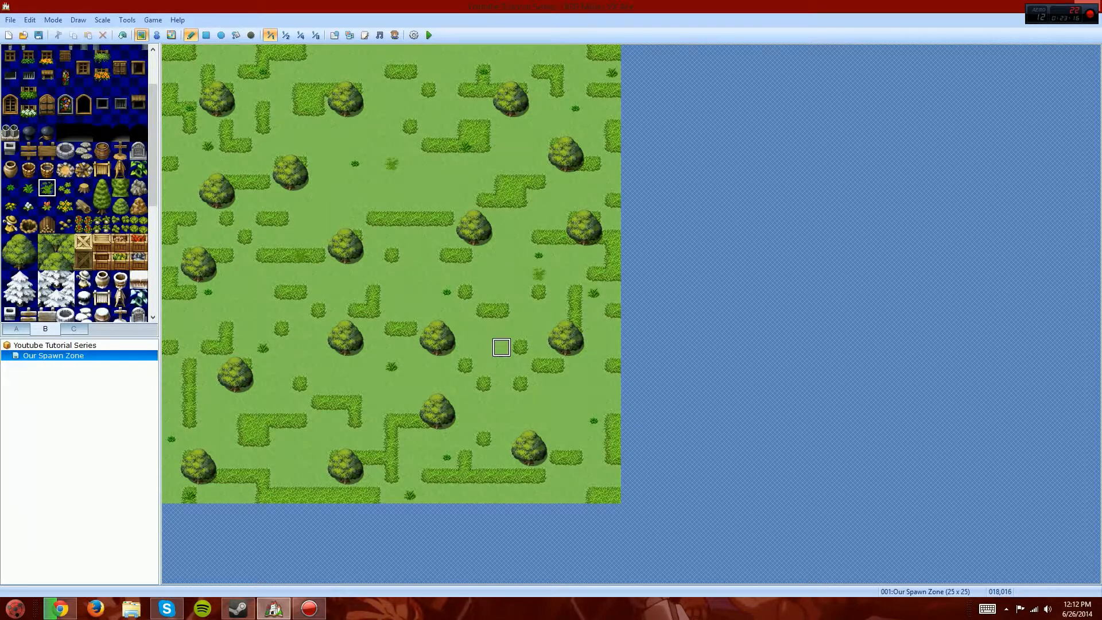
pyautogui.click(392, 403)
pyautogui.click(281, 91)
pyautogui.click(190, 236)
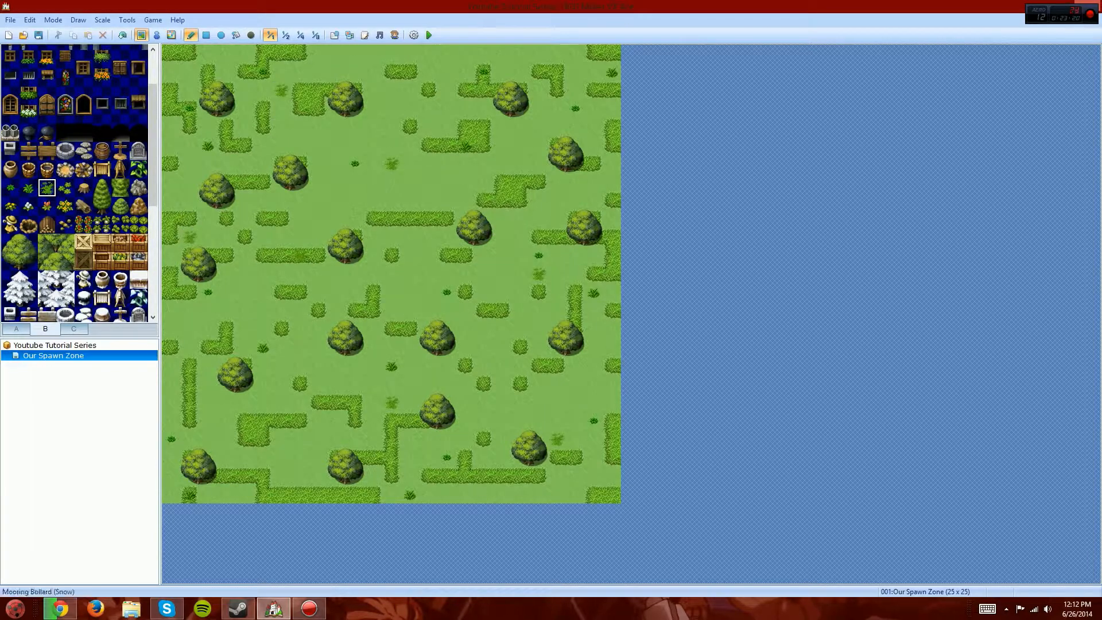
# Place three yellow-green leaf patches near the map's top edge, lower right side and bottom edge
pyautogui.click(65, 188)
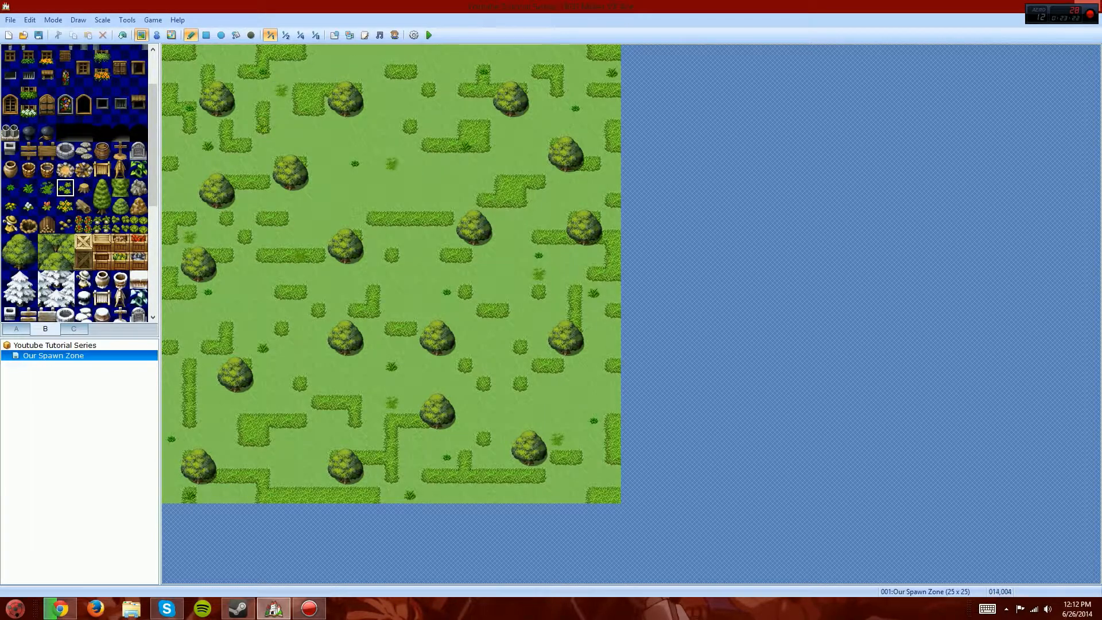
pyautogui.click(427, 72)
pyautogui.click(593, 421)
# Plant yellow flowers on several bushes, including a two-by-two cluster on the bush at the upper right
pyautogui.click(10, 206)
pyautogui.click(263, 108)
pyautogui.moveTo(503, 200)
pyautogui.mouseDown()
pyautogui.moveTo(521, 182)
pyautogui.moveTo(521, 200)
pyautogui.mouseUp()
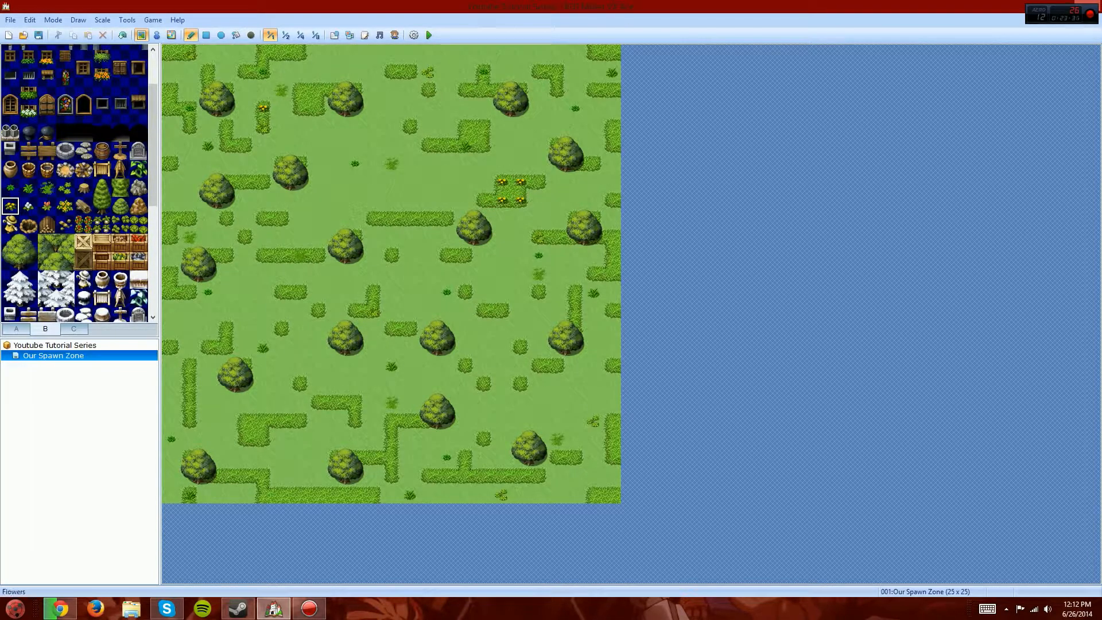
pyautogui.click(245, 440)
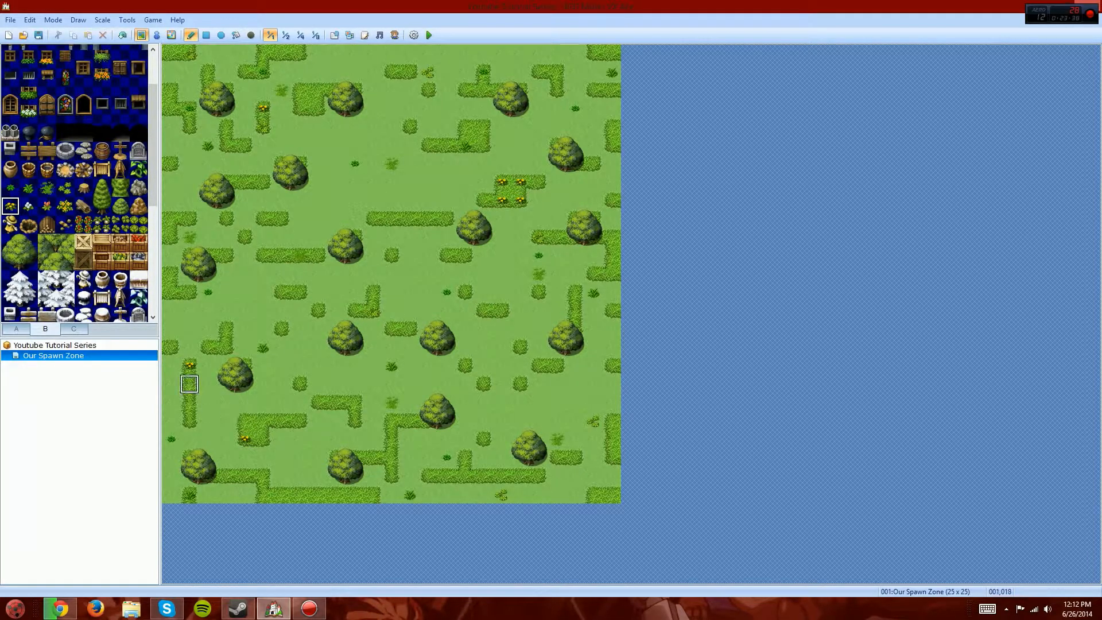
pyautogui.click(391, 328)
# Plant white flowers on bushes around the map, including three on the L-shaped bush at the upper left
pyautogui.click(28, 205)
pyautogui.click(226, 146)
pyautogui.click(227, 126)
pyautogui.click(244, 145)
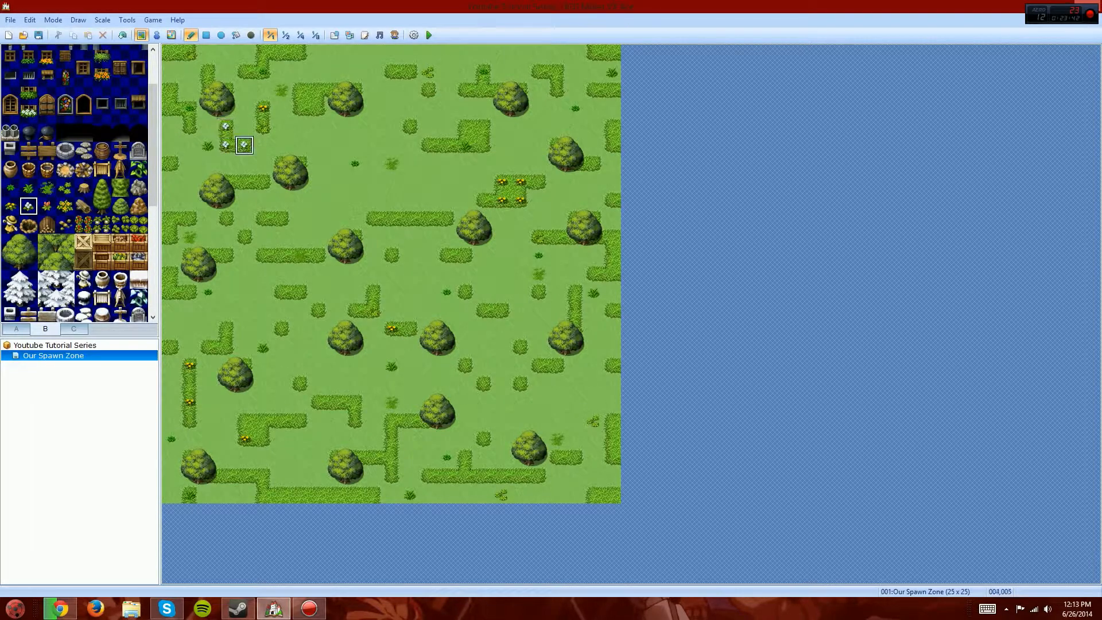
pyautogui.click(409, 71)
pyautogui.click(539, 181)
pyautogui.click(612, 421)
pyautogui.click(373, 292)
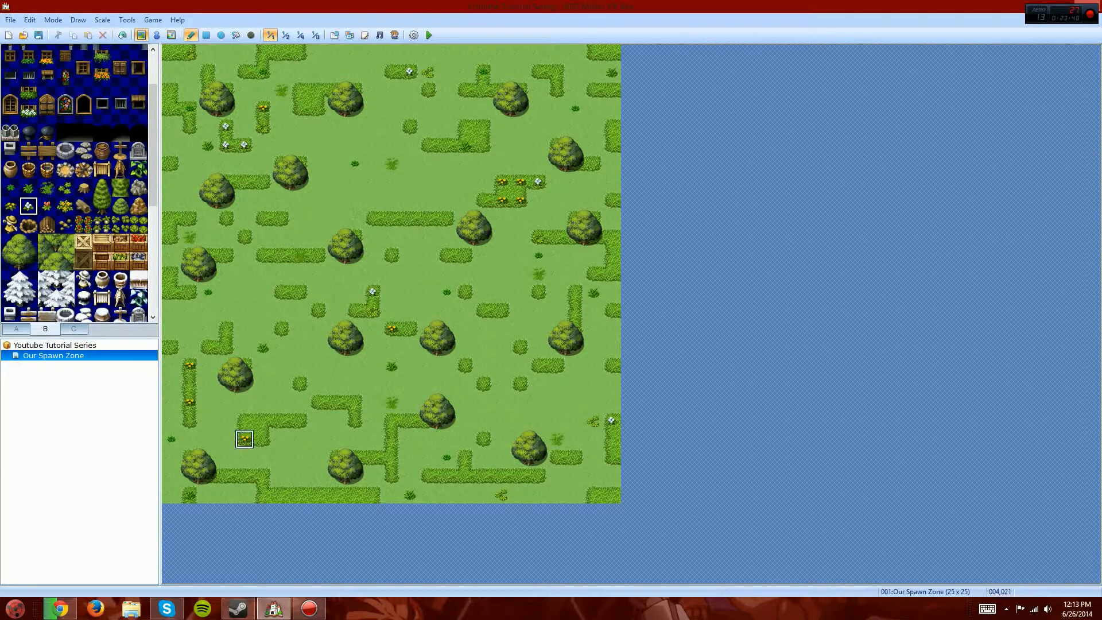
pyautogui.click(373, 494)
# Place five fallen logs around the meadow, near the trees and the map's outer areas
pyautogui.click(84, 205)
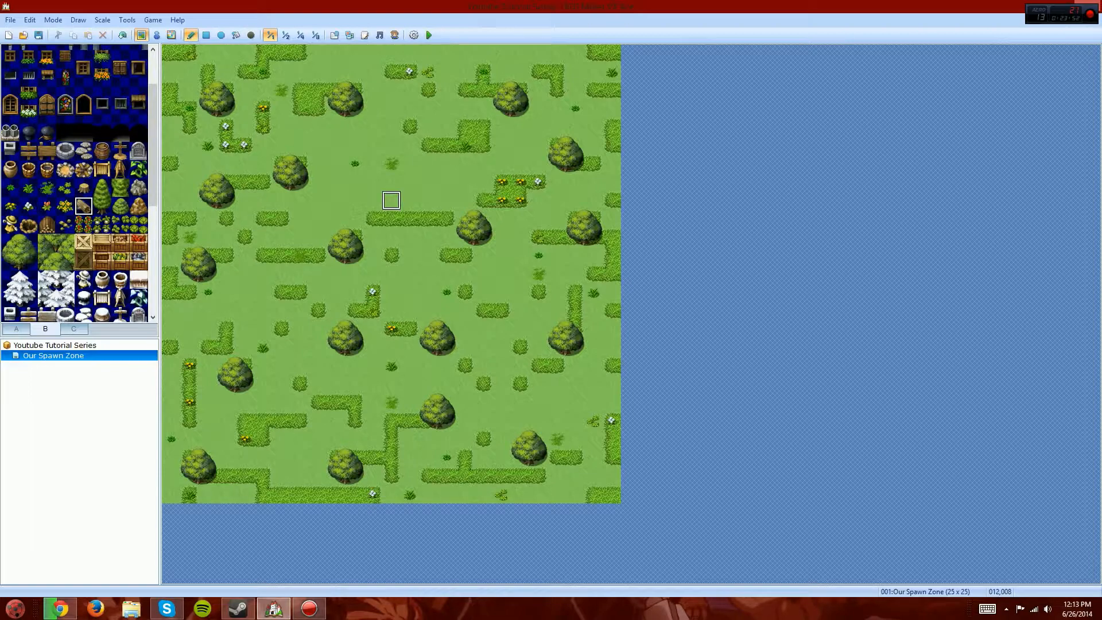
pyautogui.click(299, 199)
pyautogui.click(594, 109)
pyautogui.click(502, 458)
pyautogui.click(190, 90)
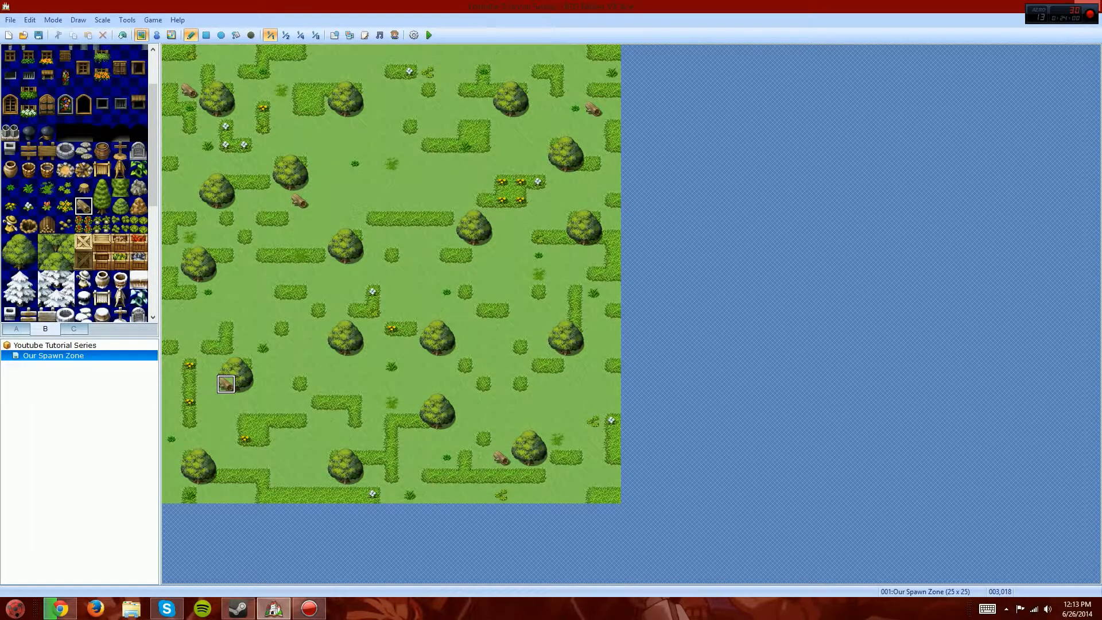
pyautogui.click(207, 403)
# Place grey boulders around the map and erase the misplaced one beside the lower-left bush
pyautogui.moveTo(153, 167)
pyautogui.mouseDown()
pyautogui.moveTo(153, 227)
pyautogui.moveTo(153, 176)
pyautogui.mouseUp()
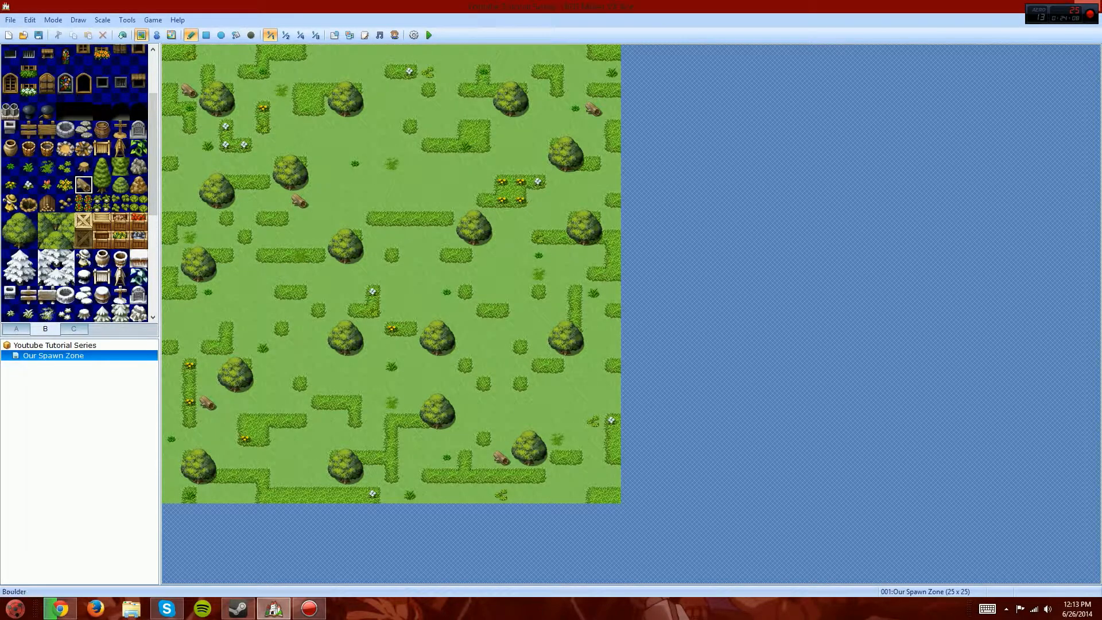
pyautogui.click(138, 166)
pyautogui.click(245, 90)
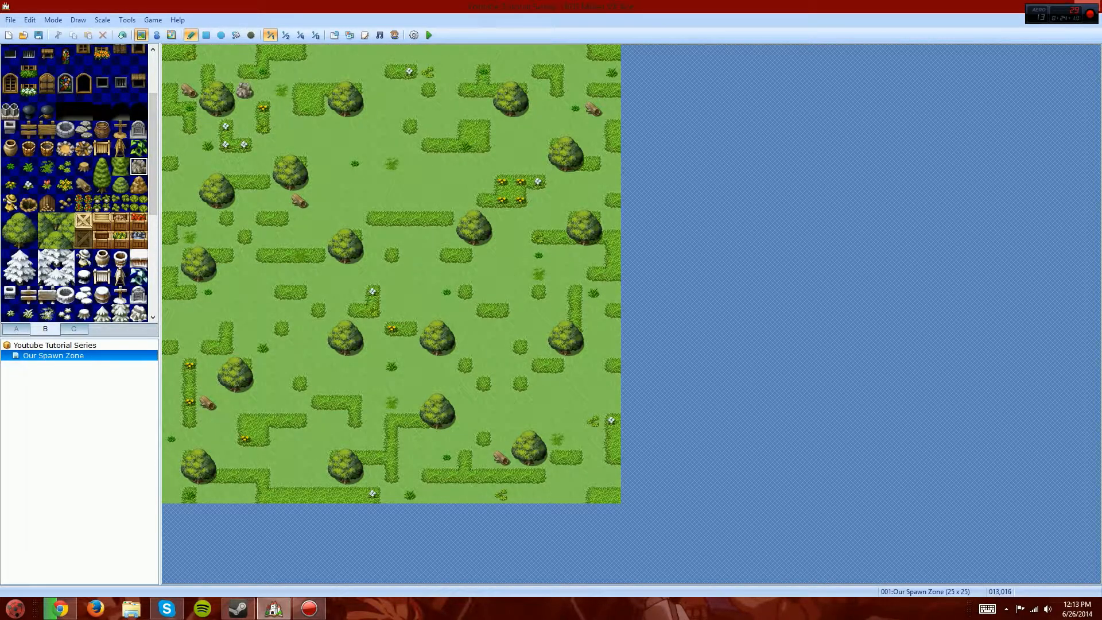
pyautogui.click(465, 274)
pyautogui.click(594, 439)
pyautogui.click(575, 90)
pyautogui.click(281, 439)
pyautogui.click(281, 477)
pyautogui.rightClick(299, 440)
pyautogui.click(282, 440)
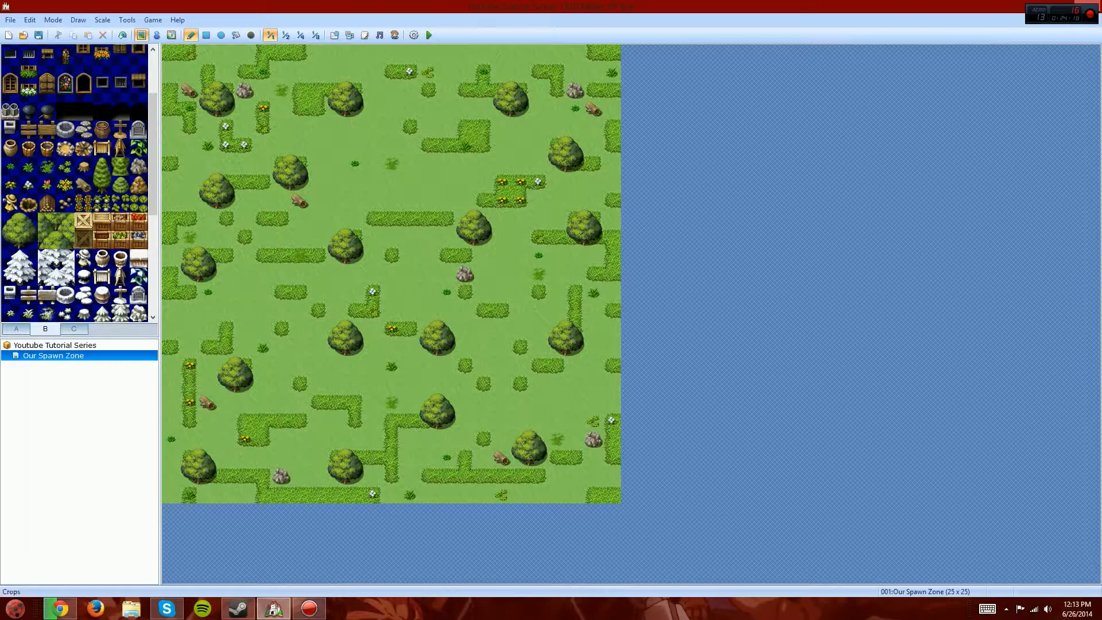
# Build a four-by-four-tile wooden house with plank walls and a matching roof, and clear the tree behind it
pyautogui.moveTo(153, 137); pyautogui.dragTo(153, 98)
pyautogui.click(16, 329)
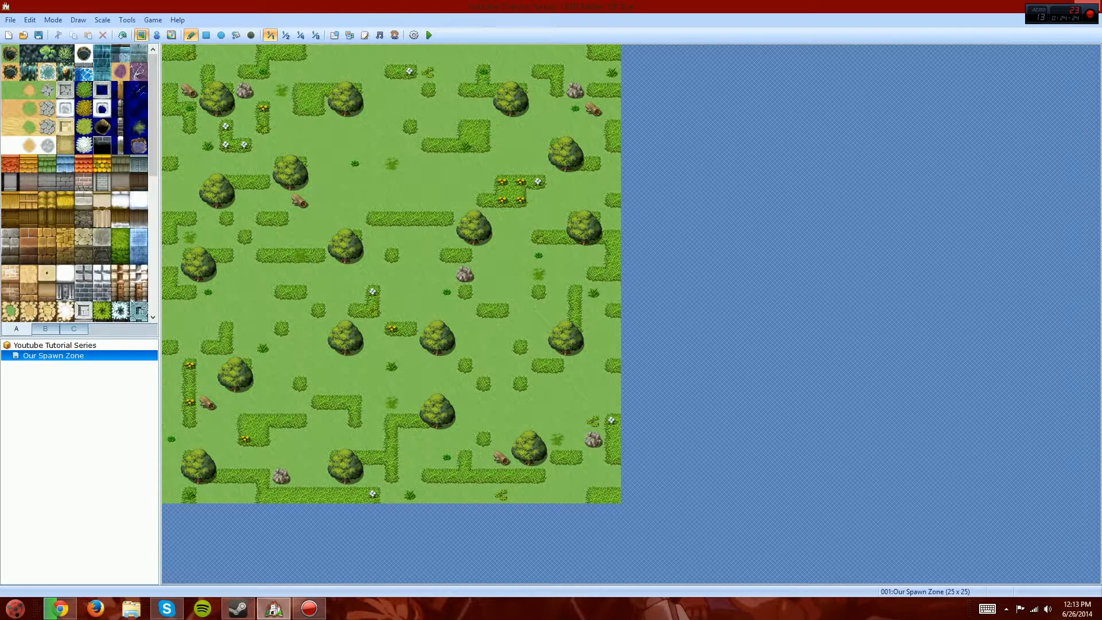
pyautogui.click(10, 182)
pyautogui.click(65, 218)
pyautogui.click(29, 219)
pyautogui.click(206, 35)
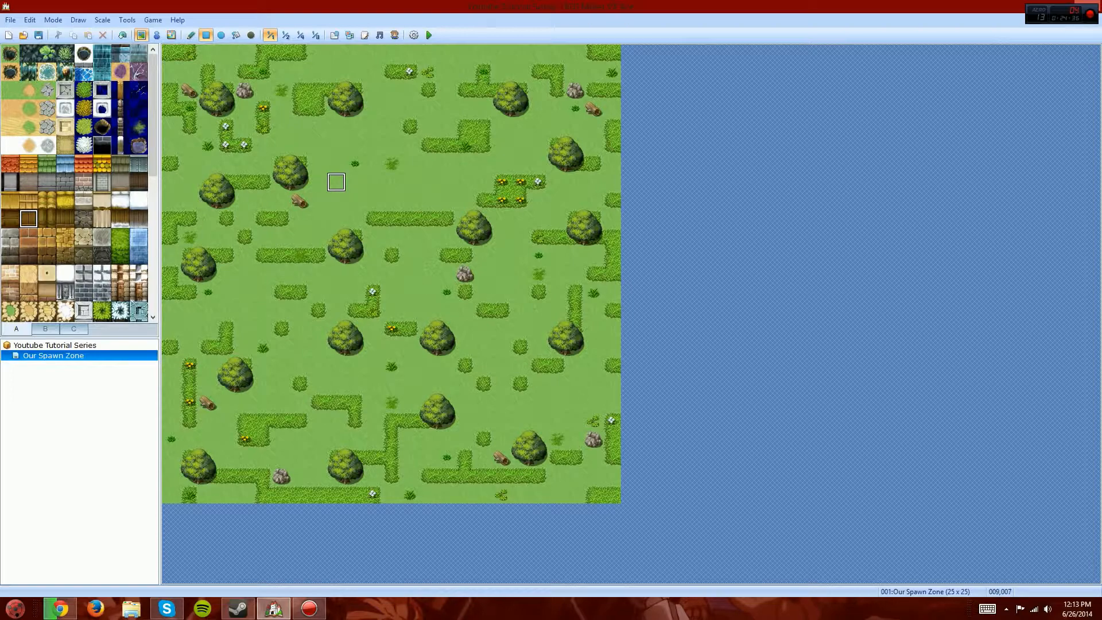
pyautogui.moveTo(337, 182)
pyautogui.mouseDown()
pyautogui.moveTo(317, 182)
pyautogui.moveTo(317, 164)
pyautogui.moveTo(373, 165)
pyautogui.moveTo(318, 146)
pyautogui.moveTo(373, 128)
pyautogui.mouseUp()
pyautogui.click(28, 199)
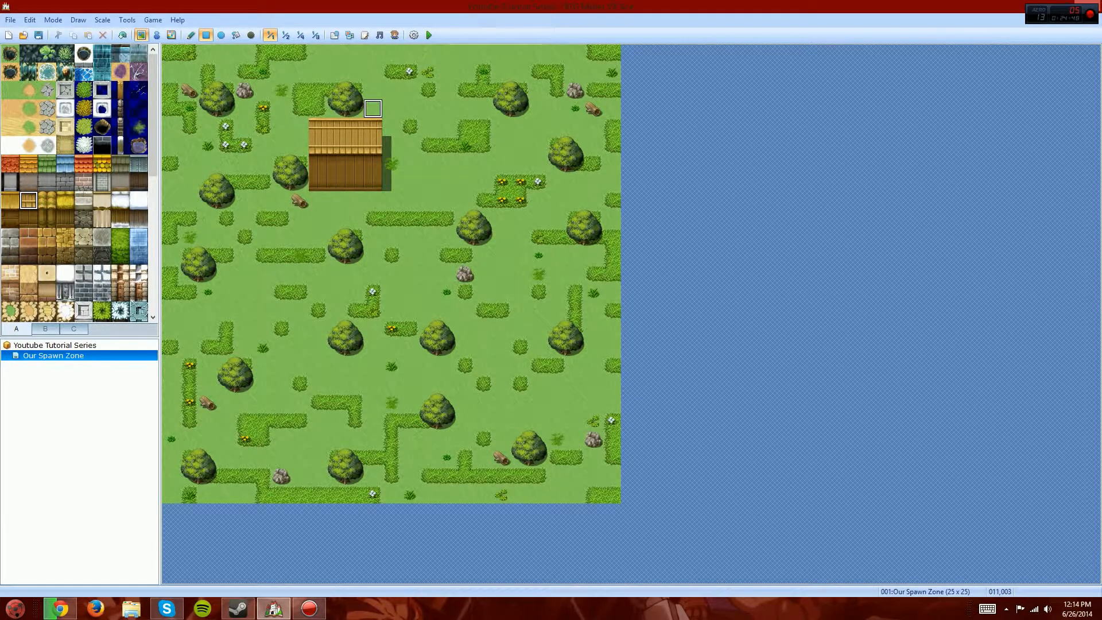
pyautogui.moveTo(373, 109)
pyautogui.mouseDown(button='right')
pyautogui.moveTo(355, 109)
pyautogui.moveTo(374, 109)
pyautogui.mouseUp(button='right')
pyautogui.moveTo(373, 109)
pyautogui.mouseDown()
pyautogui.moveTo(337, 108)
pyautogui.moveTo(337, 90)
pyautogui.moveTo(355, 90)
pyautogui.mouseUp()
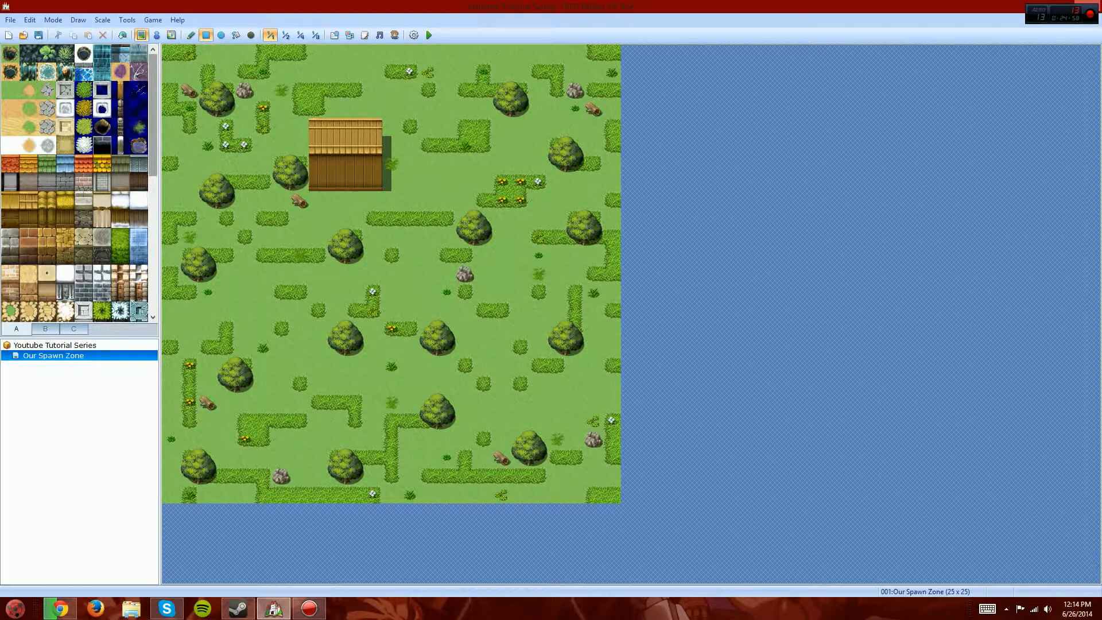
# Draw a wooden fence from the house's lower-right corner around a yard and back to the house's right side
pyautogui.click(120, 90)
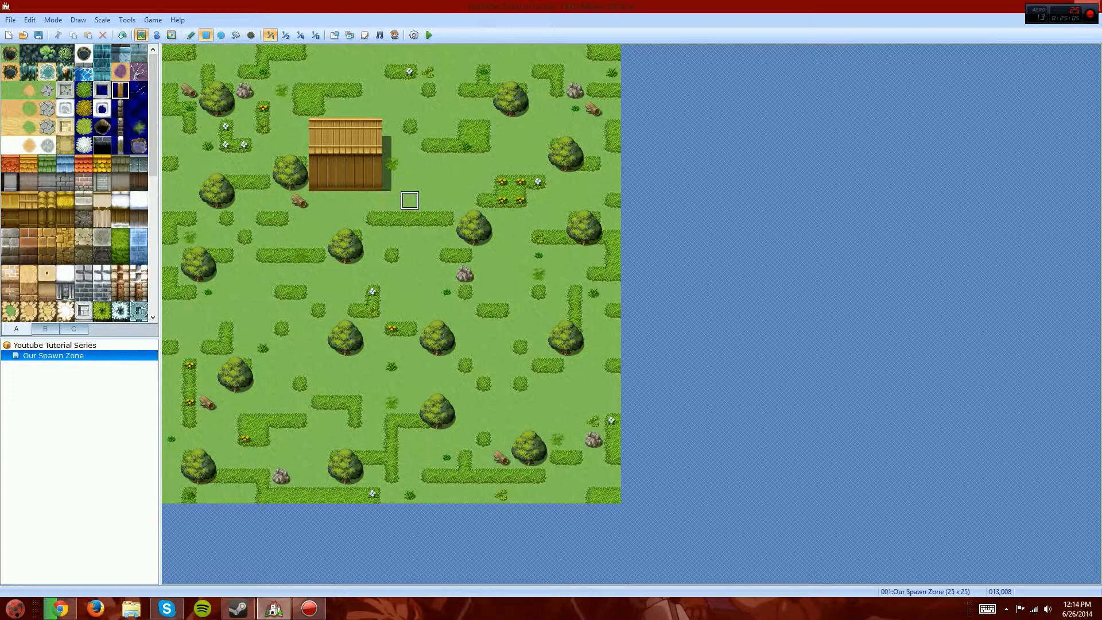
pyautogui.moveTo(392, 201); pyautogui.dragTo(391, 146)
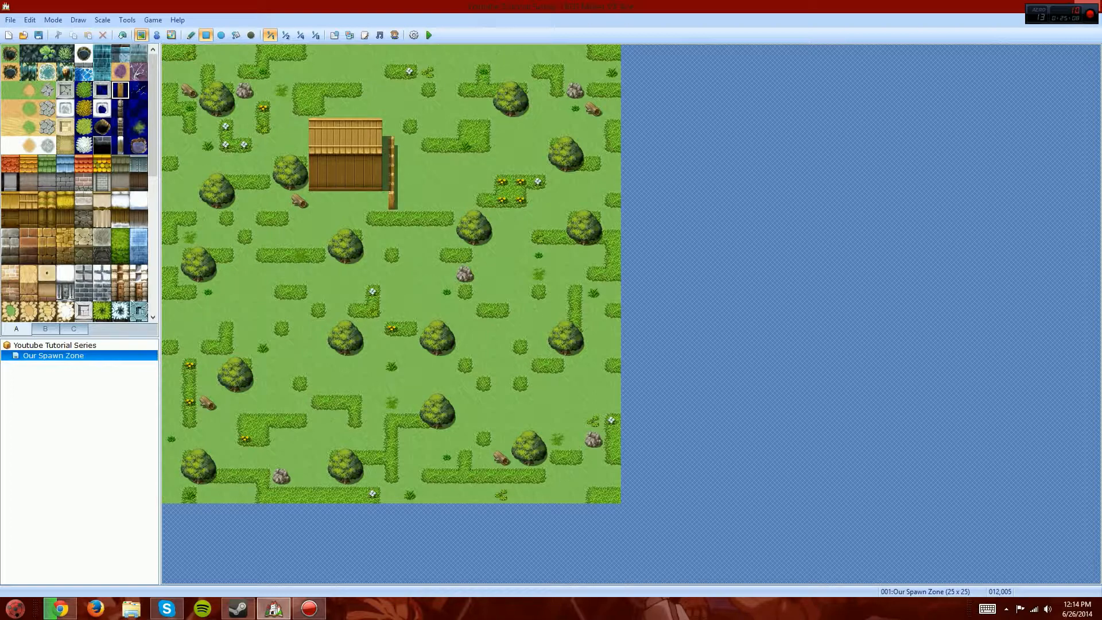
pyautogui.hotkey('ctrl', 'z')
pyautogui.moveTo(373, 201); pyautogui.dragTo(373, 256)
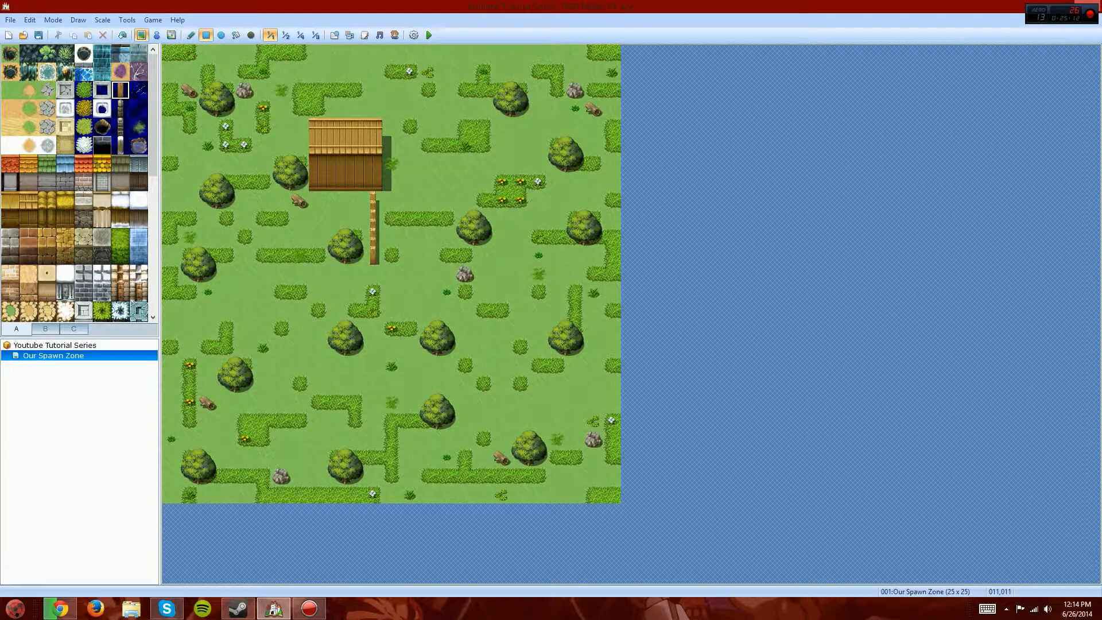
pyautogui.moveTo(373, 256)
pyautogui.mouseDown()
pyautogui.moveTo(446, 256)
pyautogui.moveTo(447, 182)
pyautogui.moveTo(465, 201)
pyautogui.mouseUp()
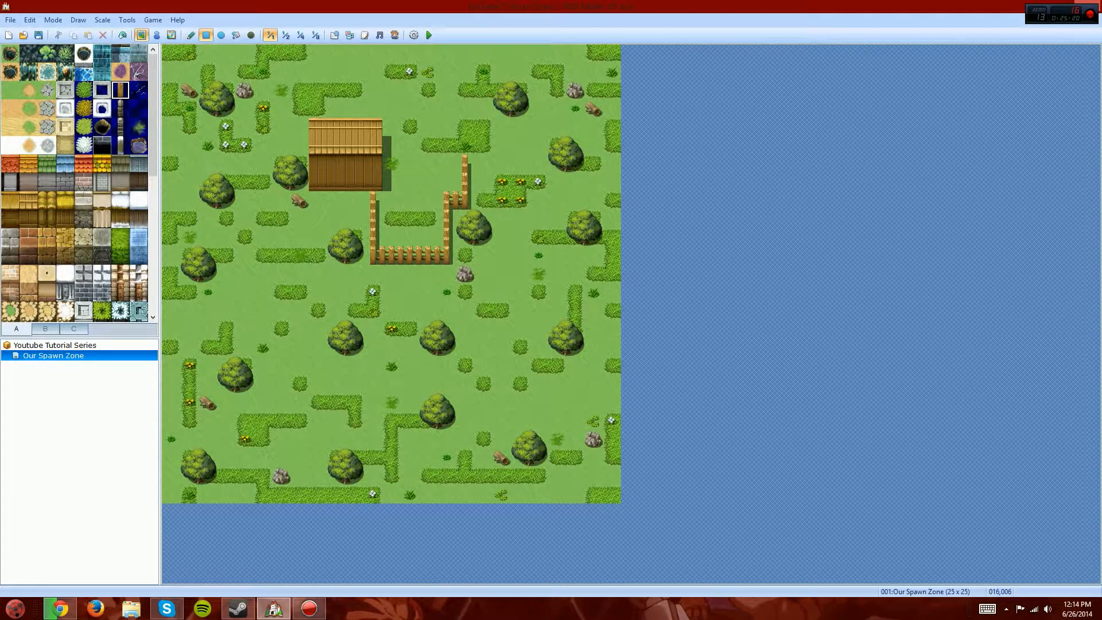
pyautogui.moveTo(465, 164); pyautogui.dragTo(465, 146)
pyautogui.moveTo(465, 146); pyautogui.dragTo(391, 146)
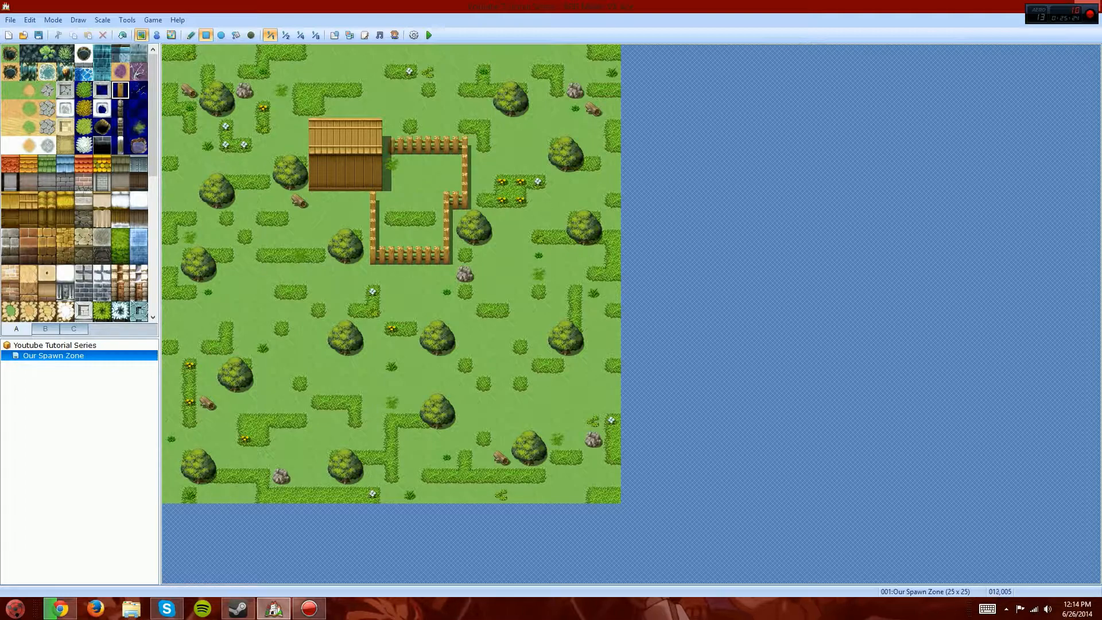
pyautogui.press('shift')
pyautogui.hotkey('ctrl', 'z')
# Lay a tilled soil field five tiles wide and two tiles tall directly below the fenced yard
pyautogui.moveTo(153, 109); pyautogui.dragTo(153, 248)
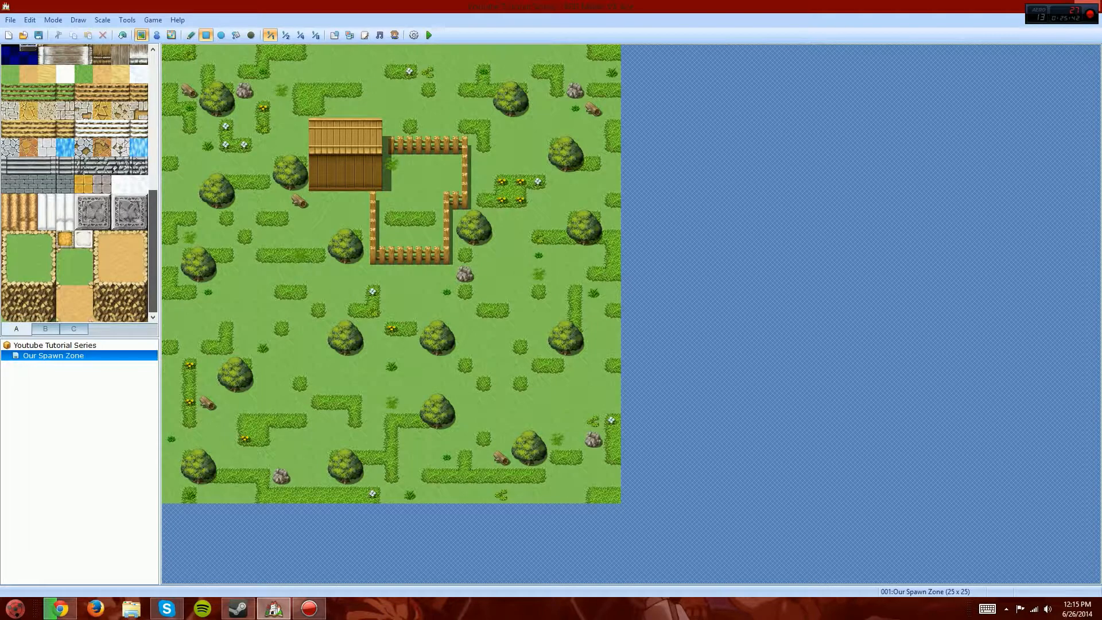
pyautogui.moveTo(10, 221); pyautogui.dragTo(10, 202)
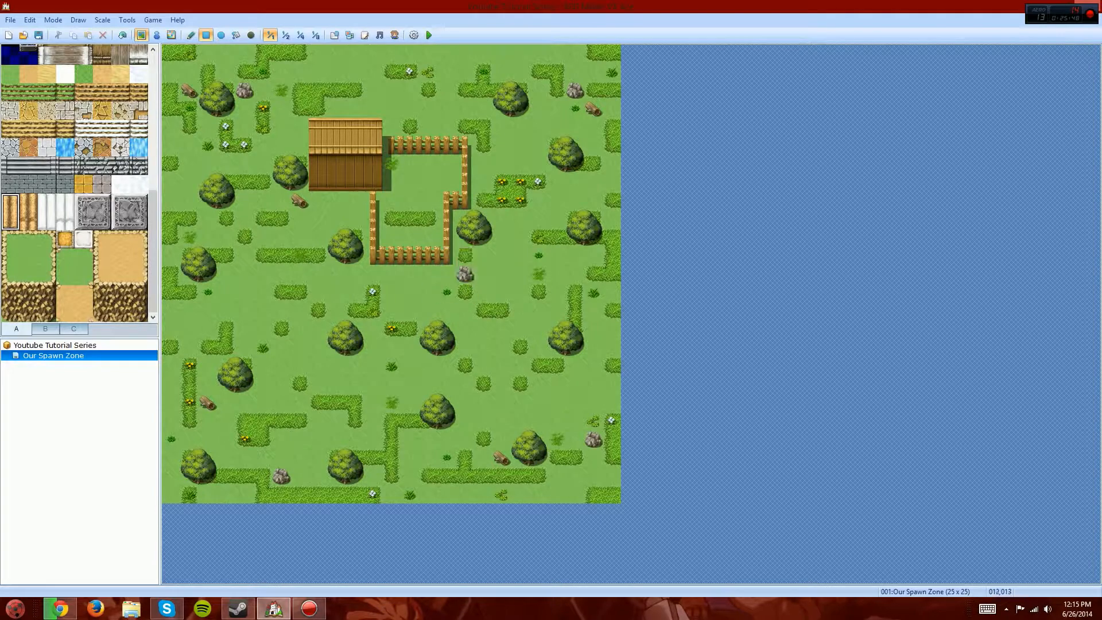
pyautogui.click(373, 283)
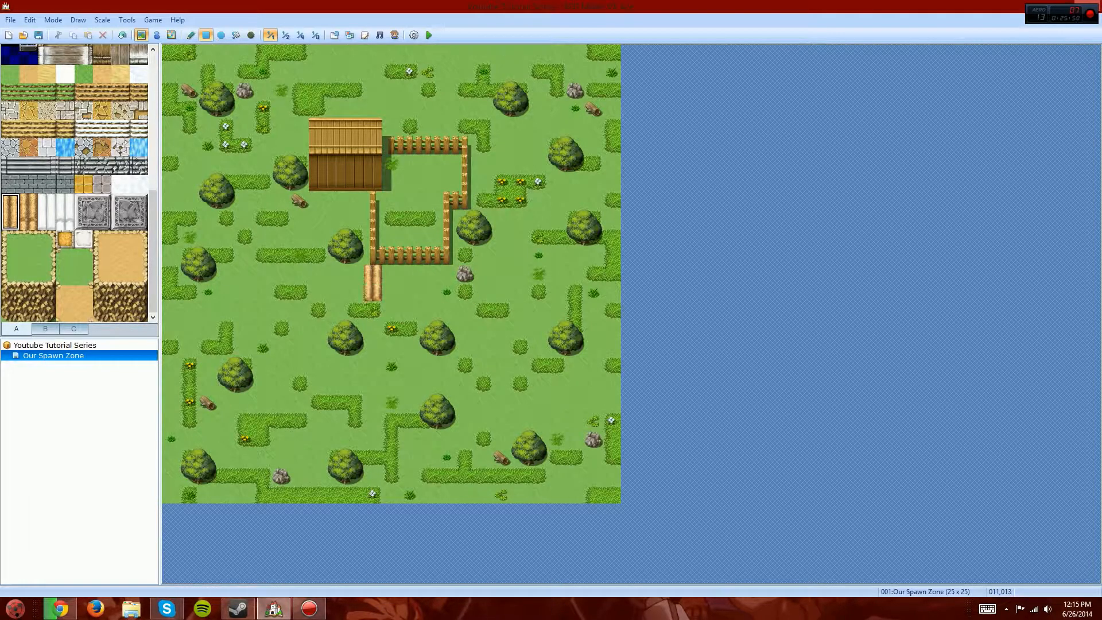
pyautogui.moveTo(373, 283); pyautogui.dragTo(446, 283)
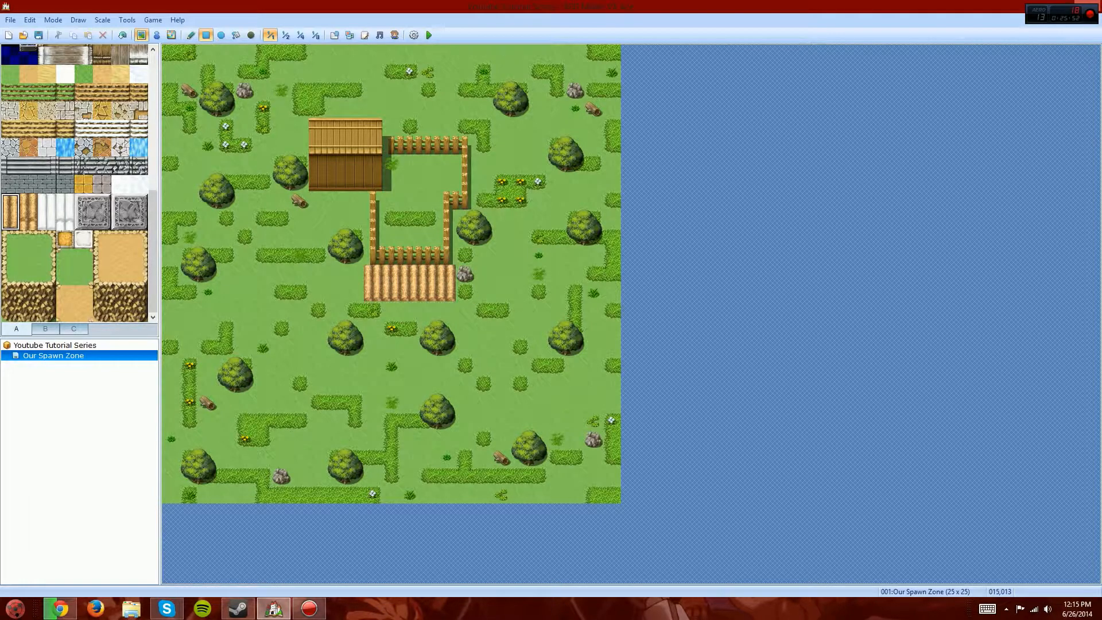
# Plant the field below the fence with four different crop types, filling every tilled column
pyautogui.click(46, 329)
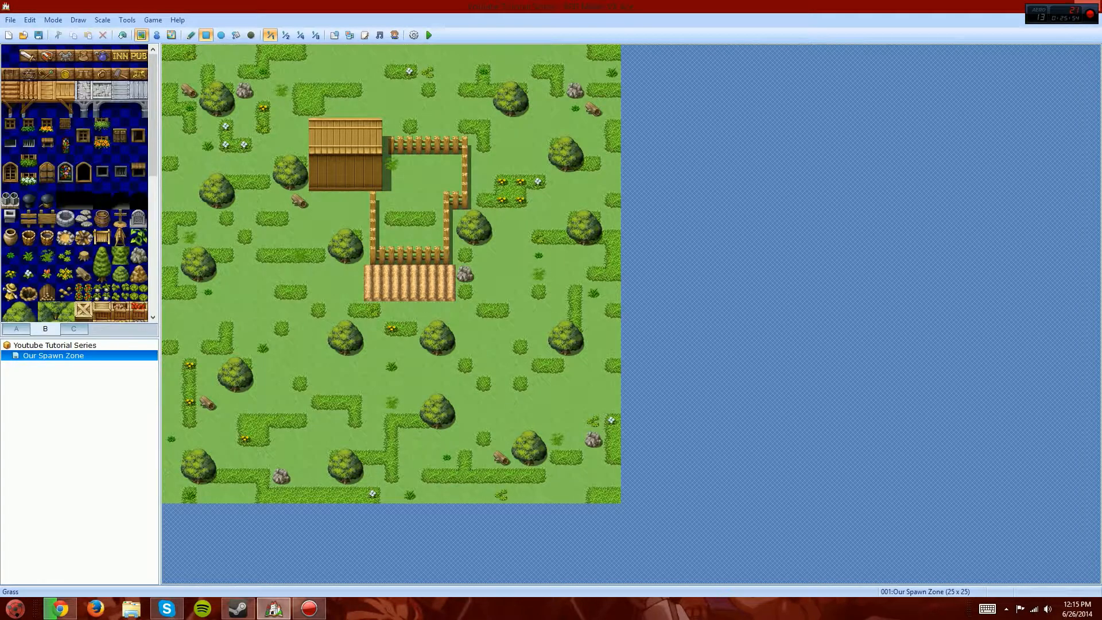
pyautogui.click(83, 292)
pyautogui.click(373, 283)
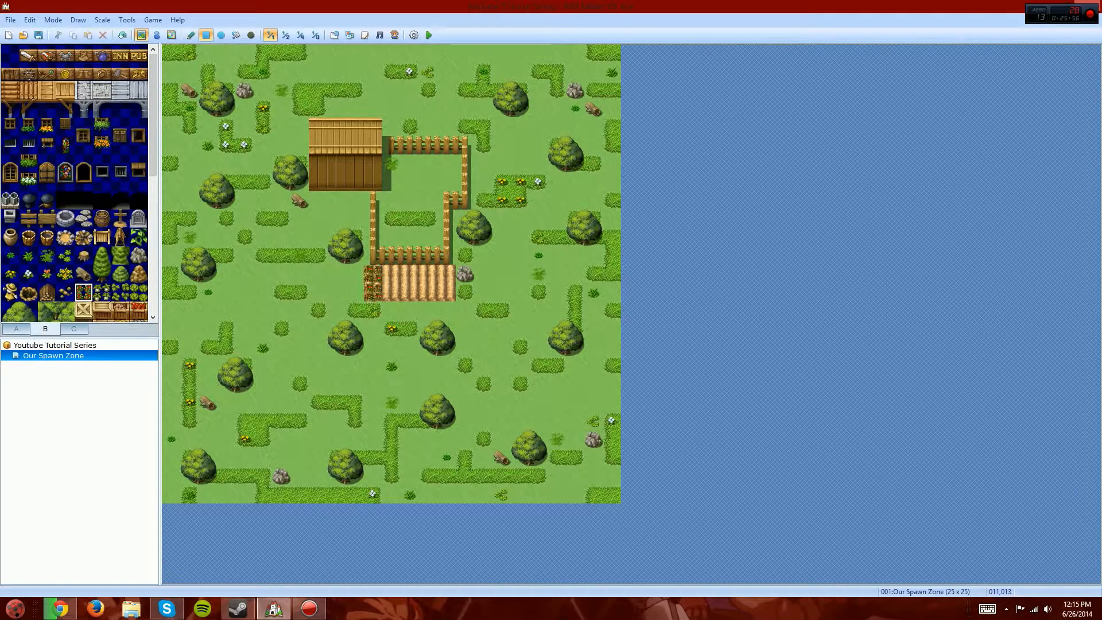
pyautogui.click(101, 292)
pyautogui.click(392, 283)
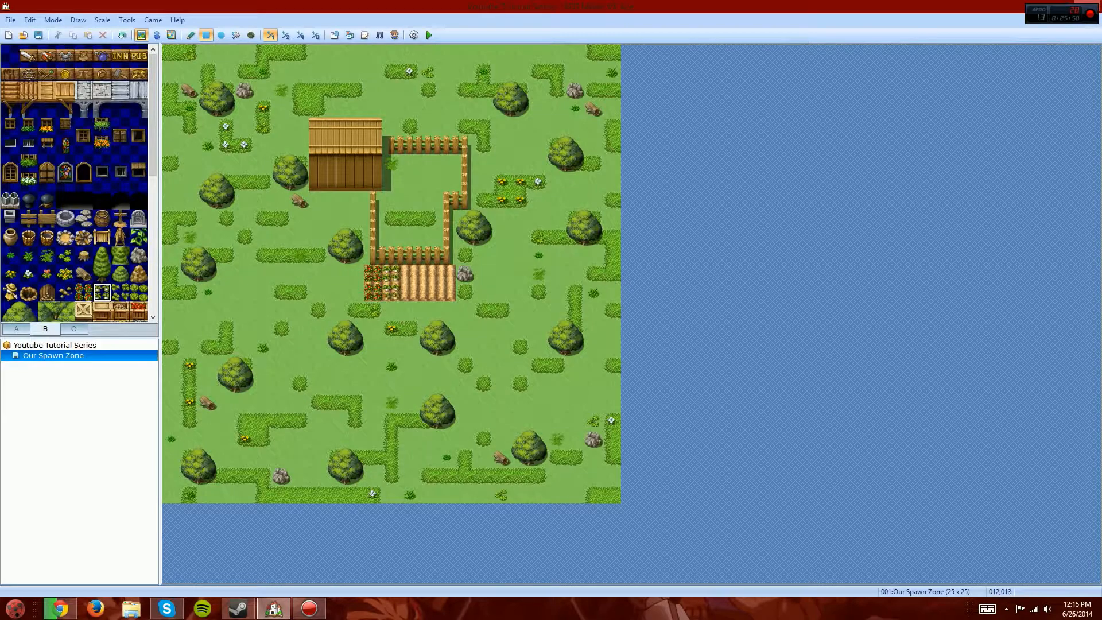
pyautogui.click(120, 292)
pyautogui.click(428, 283)
pyautogui.moveTo(446, 274); pyautogui.dragTo(446, 293)
pyautogui.click(138, 292)
pyautogui.click(409, 274)
pyautogui.click(410, 293)
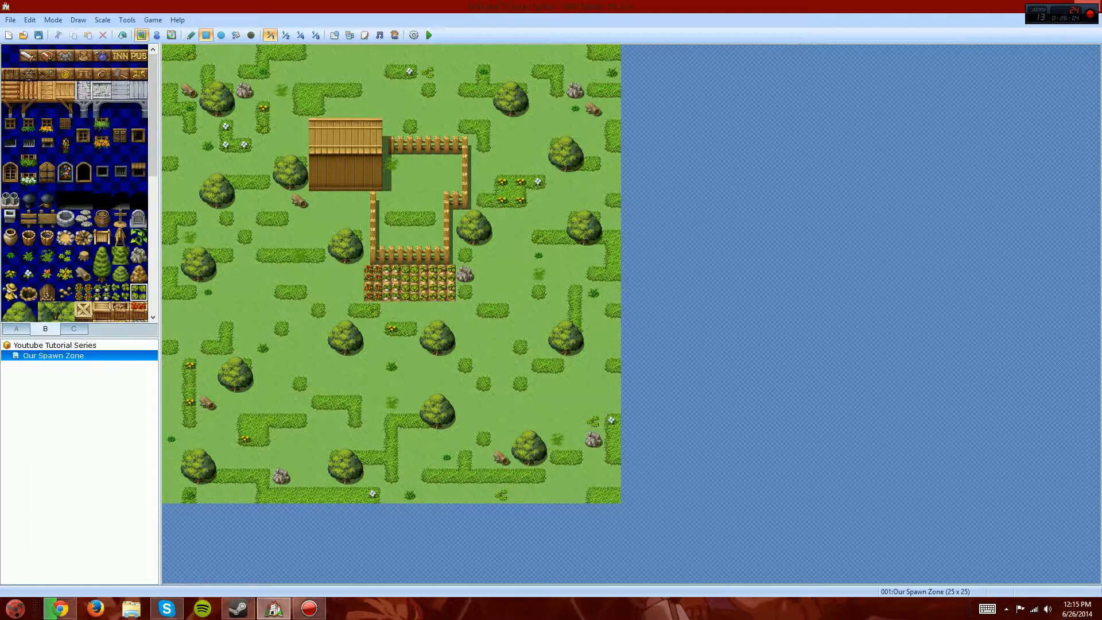
# Place a wood pile just below the lower-left corner of the house, beside the fallen log
pyautogui.click(46, 291)
pyautogui.click(319, 199)
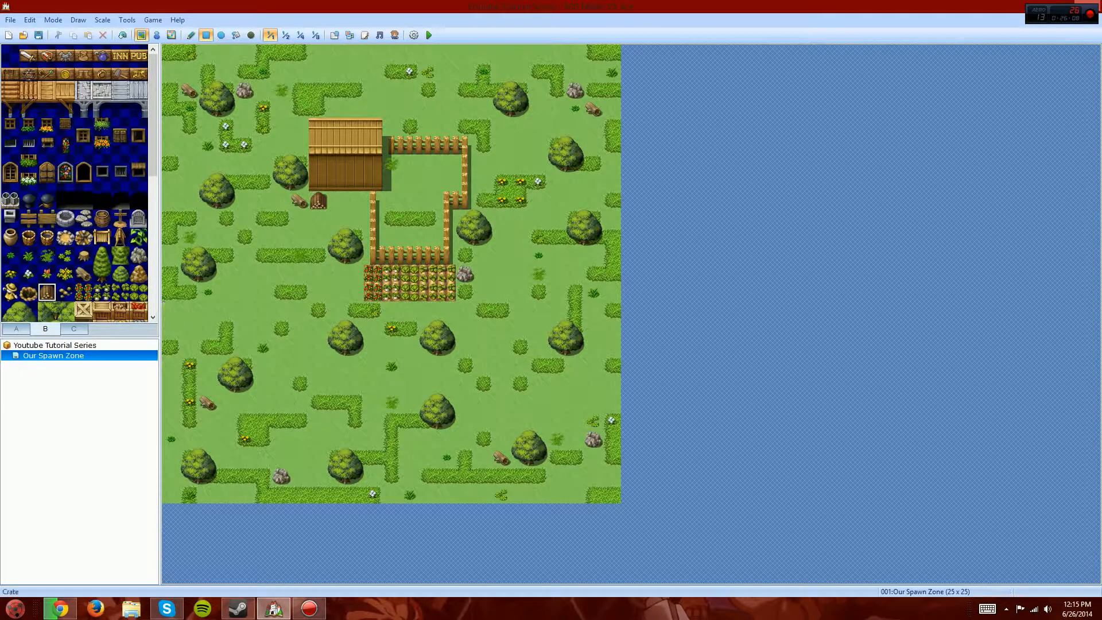
# Place a scarecrow just below the middle of the crop field and a hole inside the fenced yard, near its right-hand fence
pyautogui.click(10, 292)
pyautogui.click(410, 310)
pyautogui.click(29, 292)
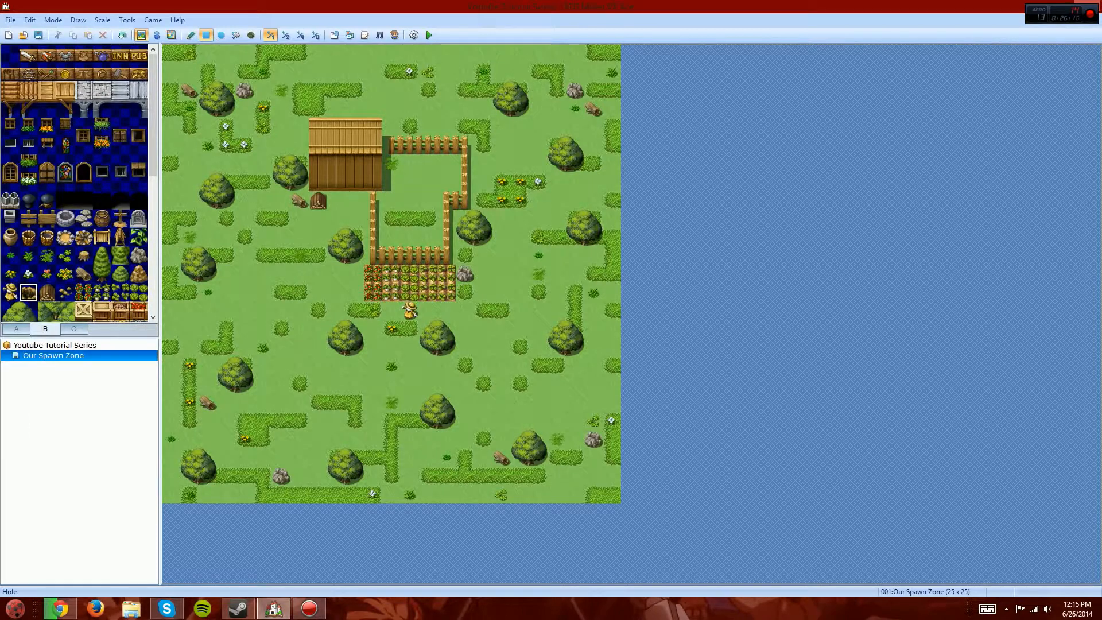
pyautogui.click(447, 182)
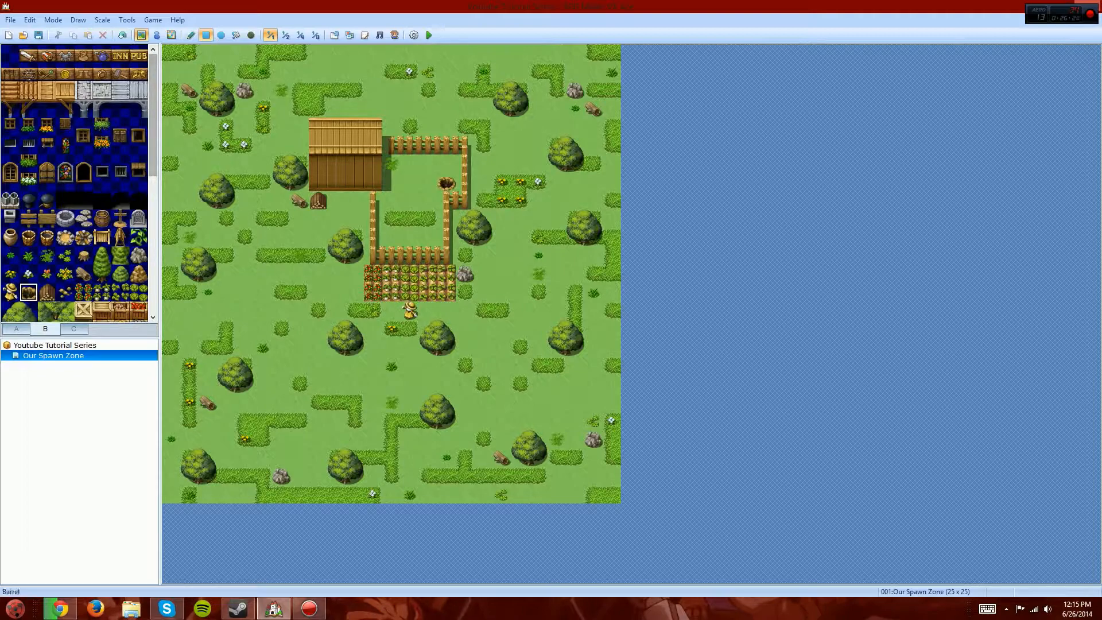
# Place one barrel beside the fallen log below the house and two stacked vertically along the house's right wall
pyautogui.click(102, 218)
pyautogui.click(281, 200)
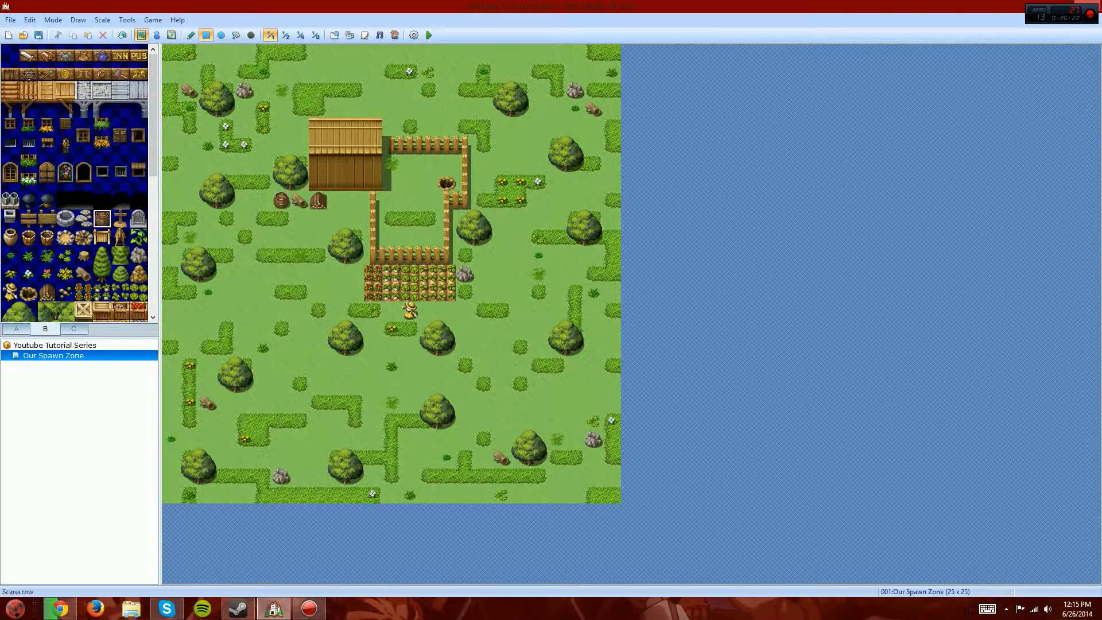
pyautogui.moveTo(391, 163); pyautogui.dragTo(391, 182)
# Look through tilesets B, C and A for further objects and terrain that suit the map
pyautogui.click(83, 237)
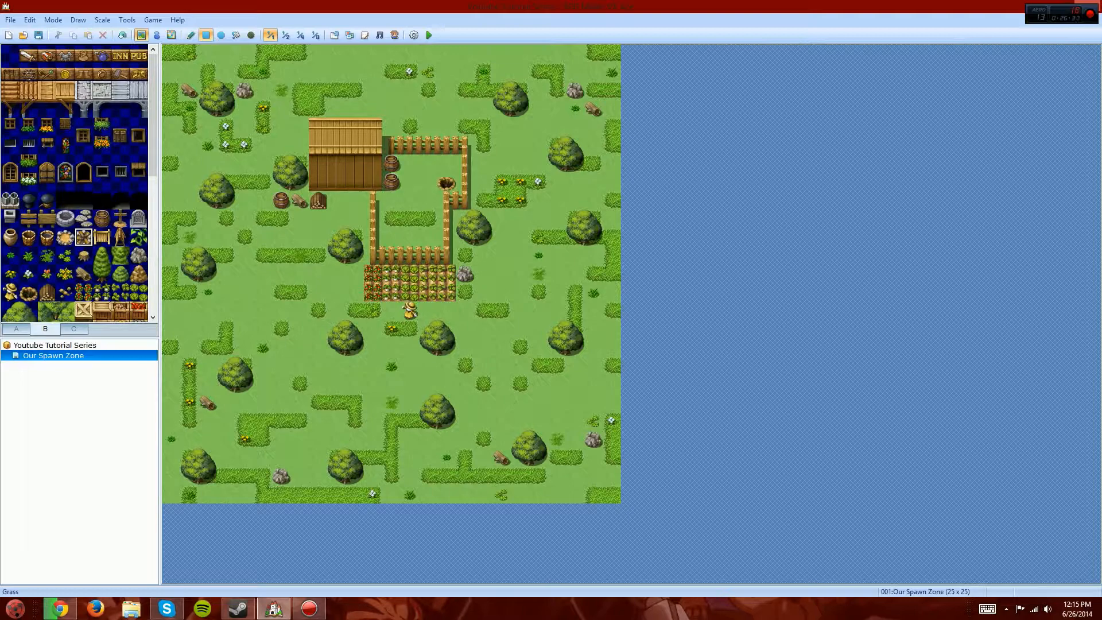
pyautogui.moveTo(152, 132)
pyautogui.mouseDown()
pyautogui.moveTo(152, 269)
pyautogui.moveTo(153, 131)
pyautogui.mouseUp()
pyautogui.click(73, 329)
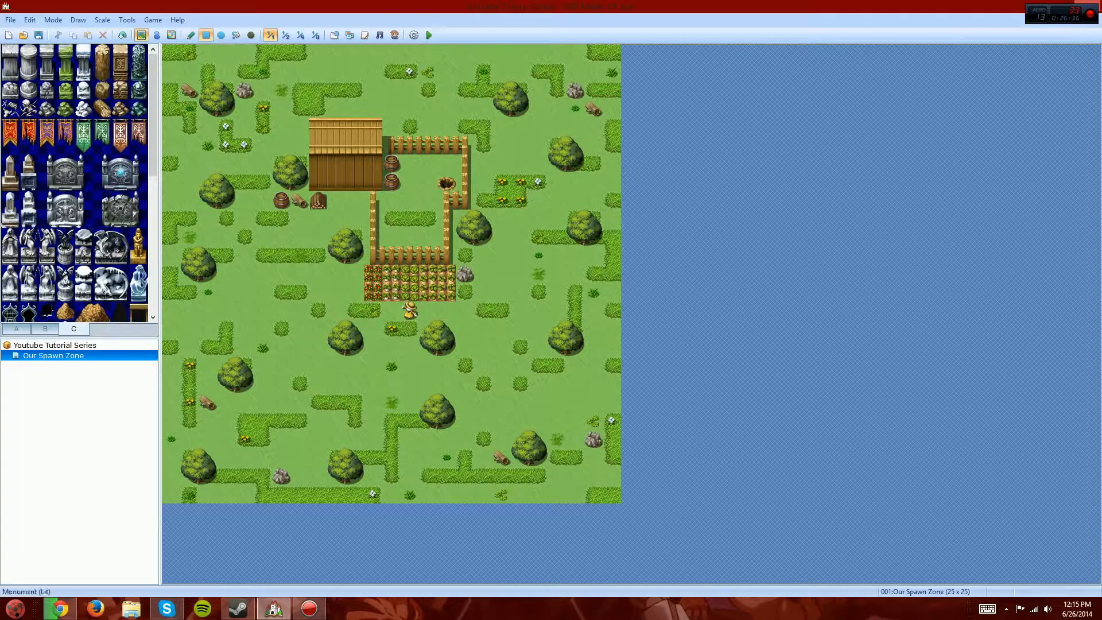
pyautogui.moveTo(153, 138)
pyautogui.mouseDown()
pyautogui.moveTo(153, 272)
pyautogui.moveTo(153, 137)
pyautogui.mouseUp()
pyautogui.click(45, 329)
pyautogui.click(17, 329)
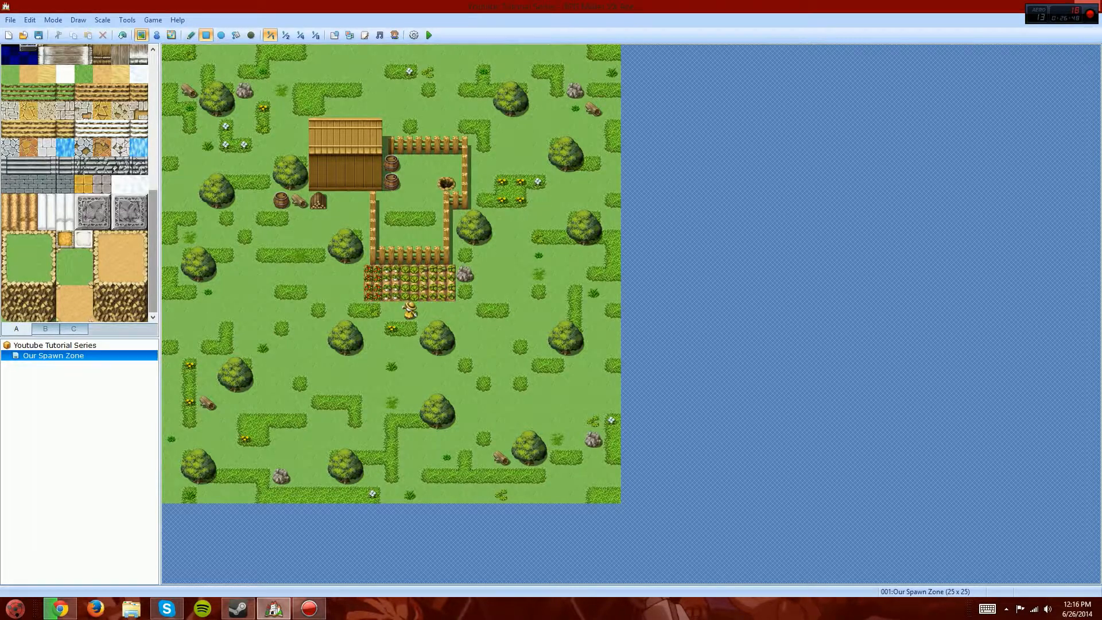
pyautogui.scroll(8, 75, 184)
pyautogui.scroll(-2, 79, 184)
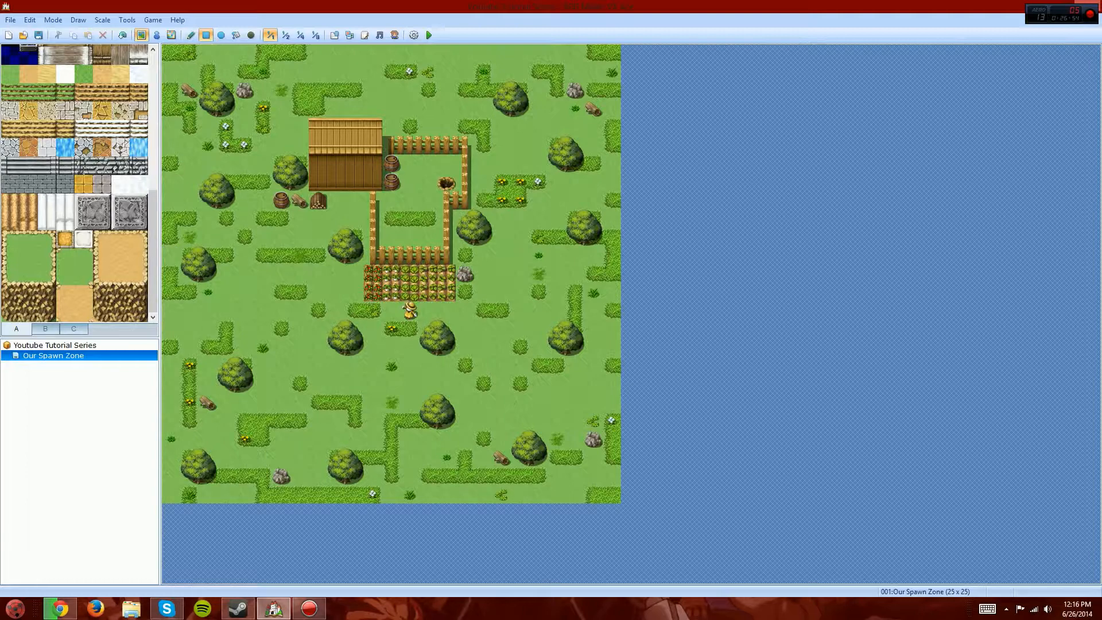
# Draw an elliptical pond about seven tiles wide and seven tall with the water tile in the map's lower-right area
pyautogui.scroll(5, 79, 184)
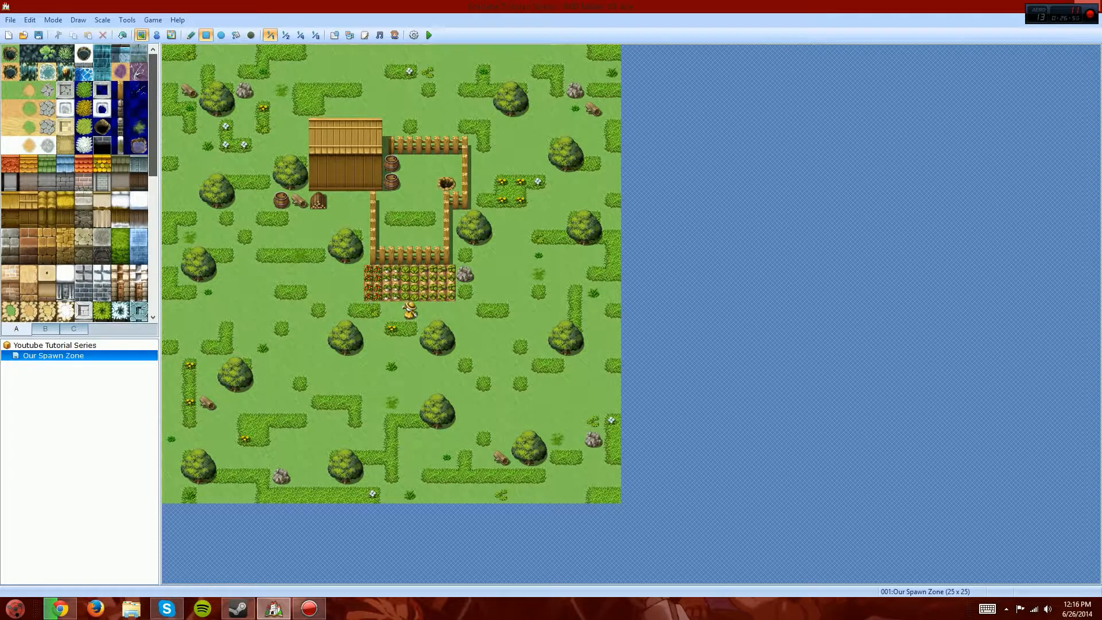
pyautogui.click(10, 54)
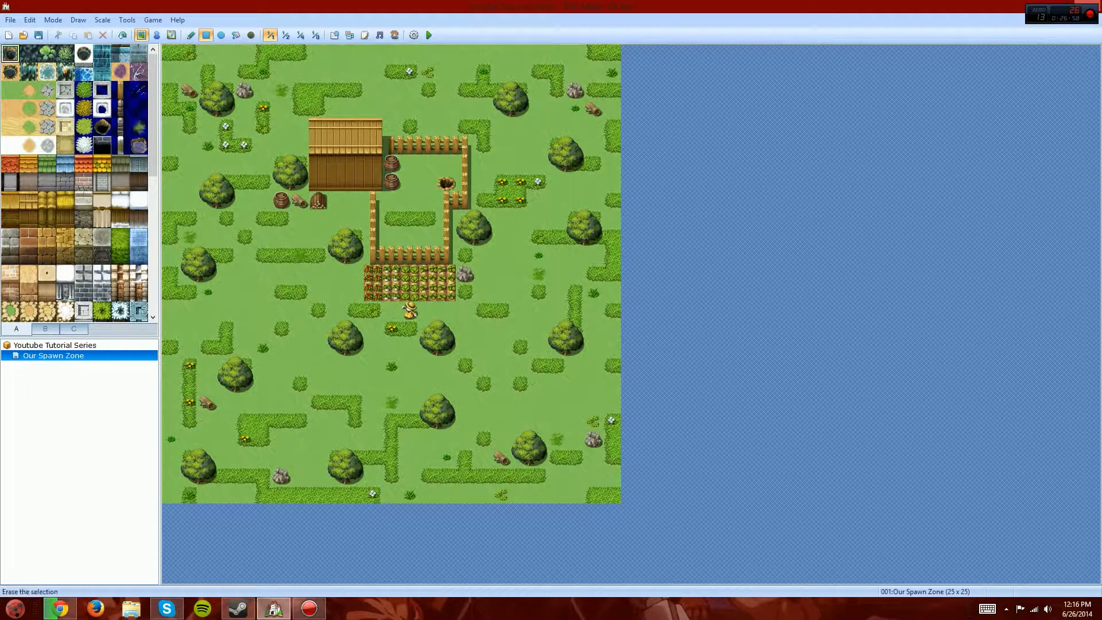
pyautogui.click(221, 35)
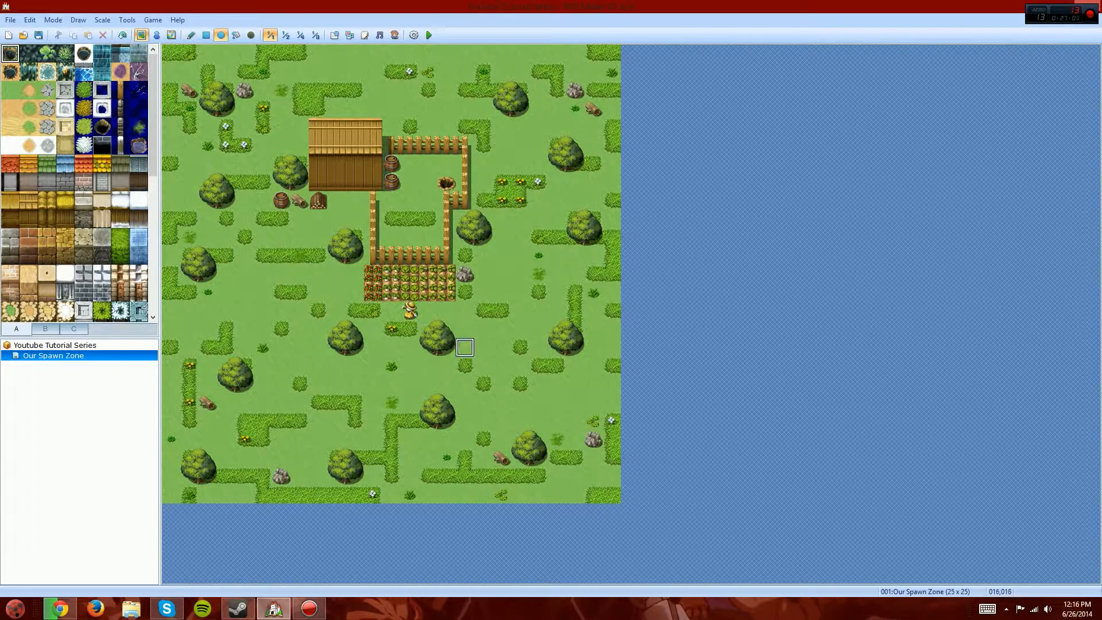
pyautogui.moveTo(484, 348)
pyautogui.mouseDown()
pyautogui.moveTo(502, 348)
pyautogui.moveTo(571, 403)
pyautogui.moveTo(594, 459)
pyautogui.mouseUp()
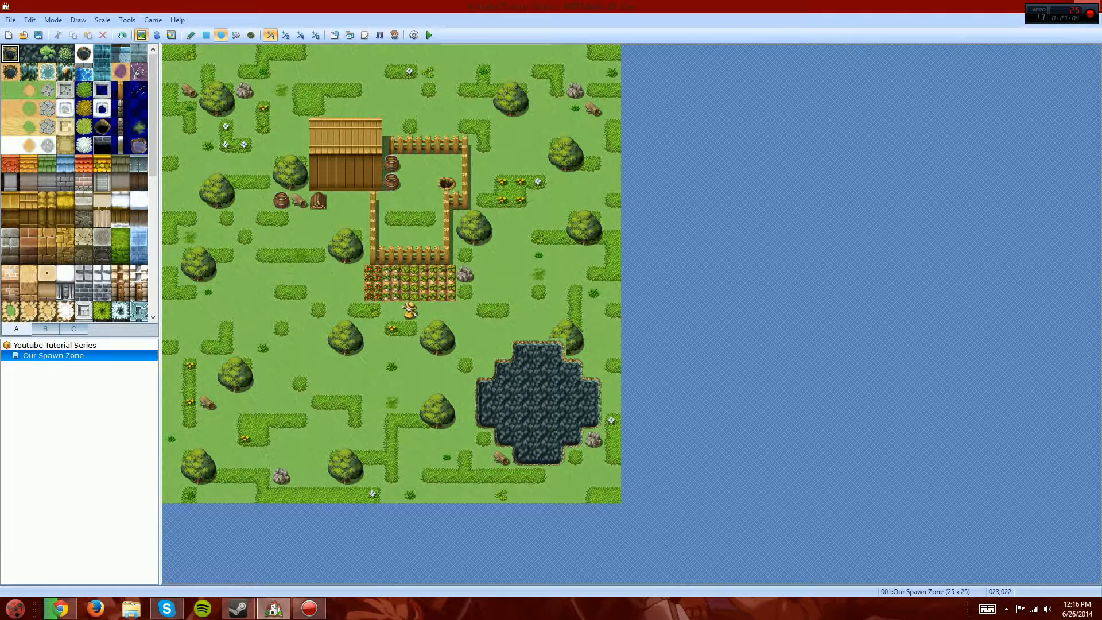
# Extend the pond with a rectangle of water to the map's lower-right corner, and restore grass on its bottom-left corner tile
pyautogui.click(205, 35)
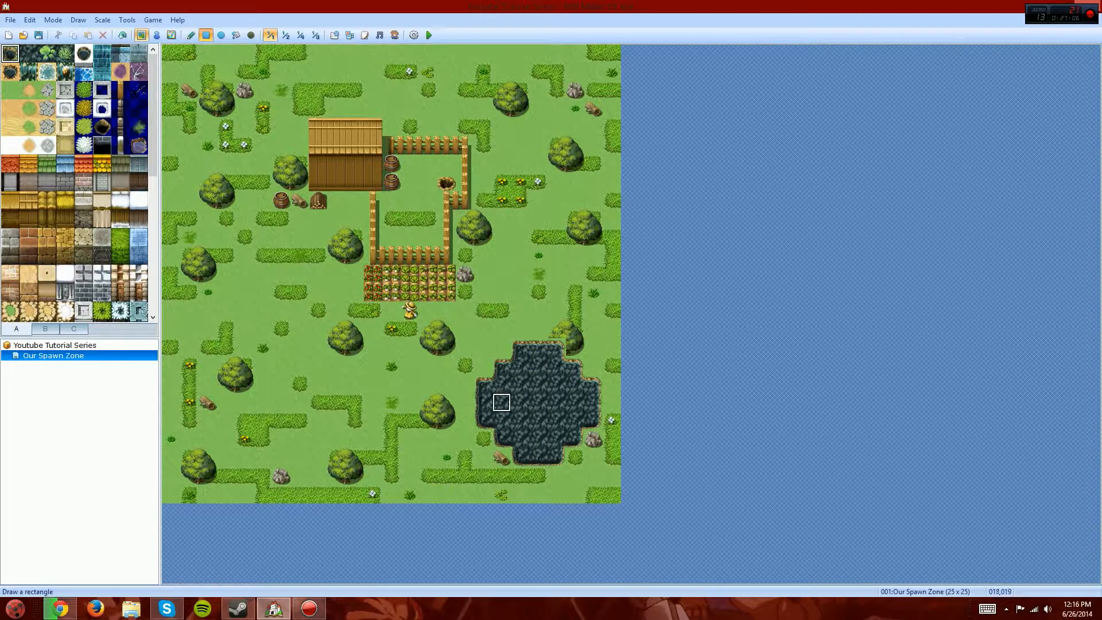
pyautogui.moveTo(519, 402); pyautogui.dragTo(648, 513)
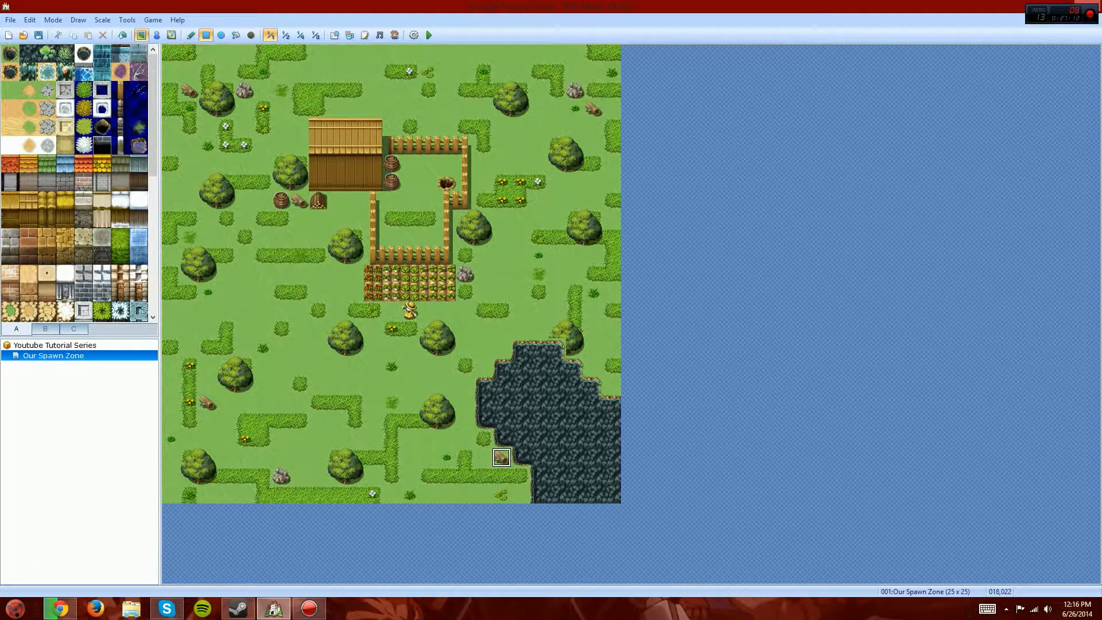
pyautogui.click(539, 495)
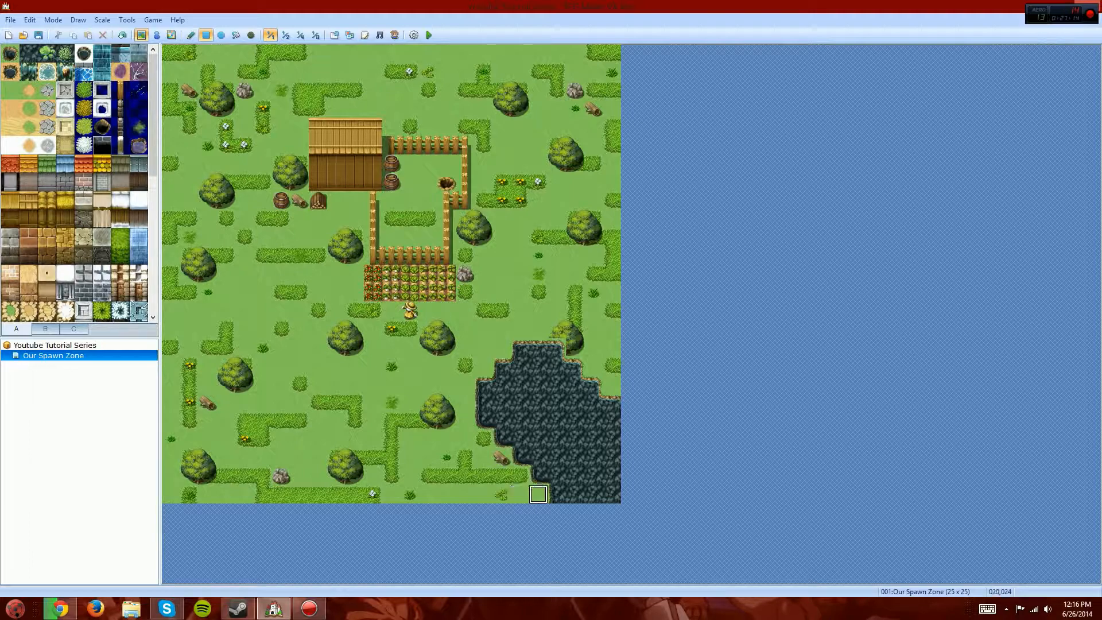